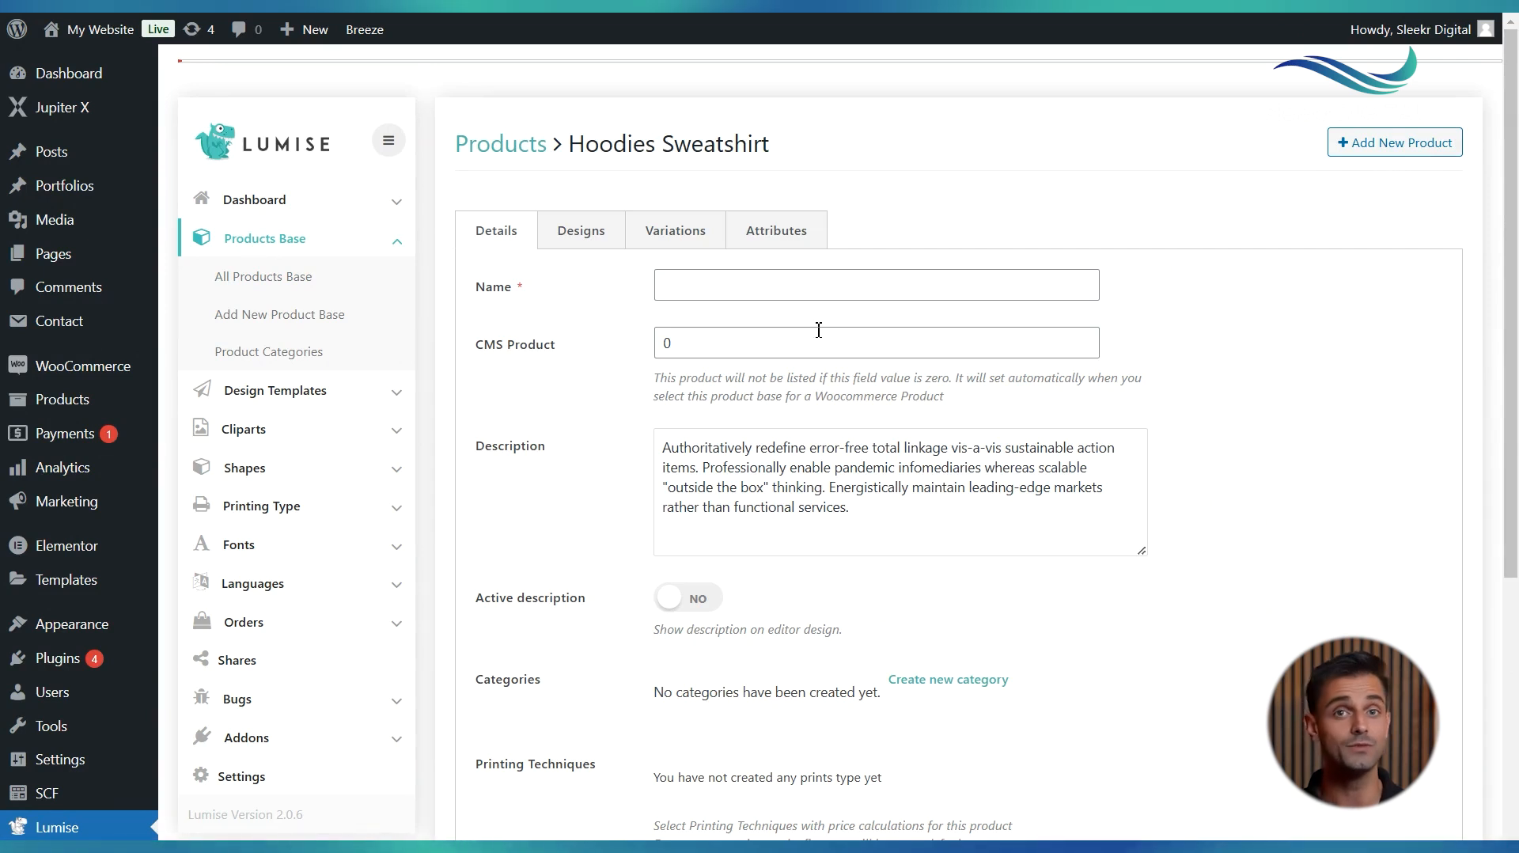
- Name the product base Hoodies Sweatshirt and review its description, category, printing technique, active and order settings
type("Hoodies Sweatshirt")
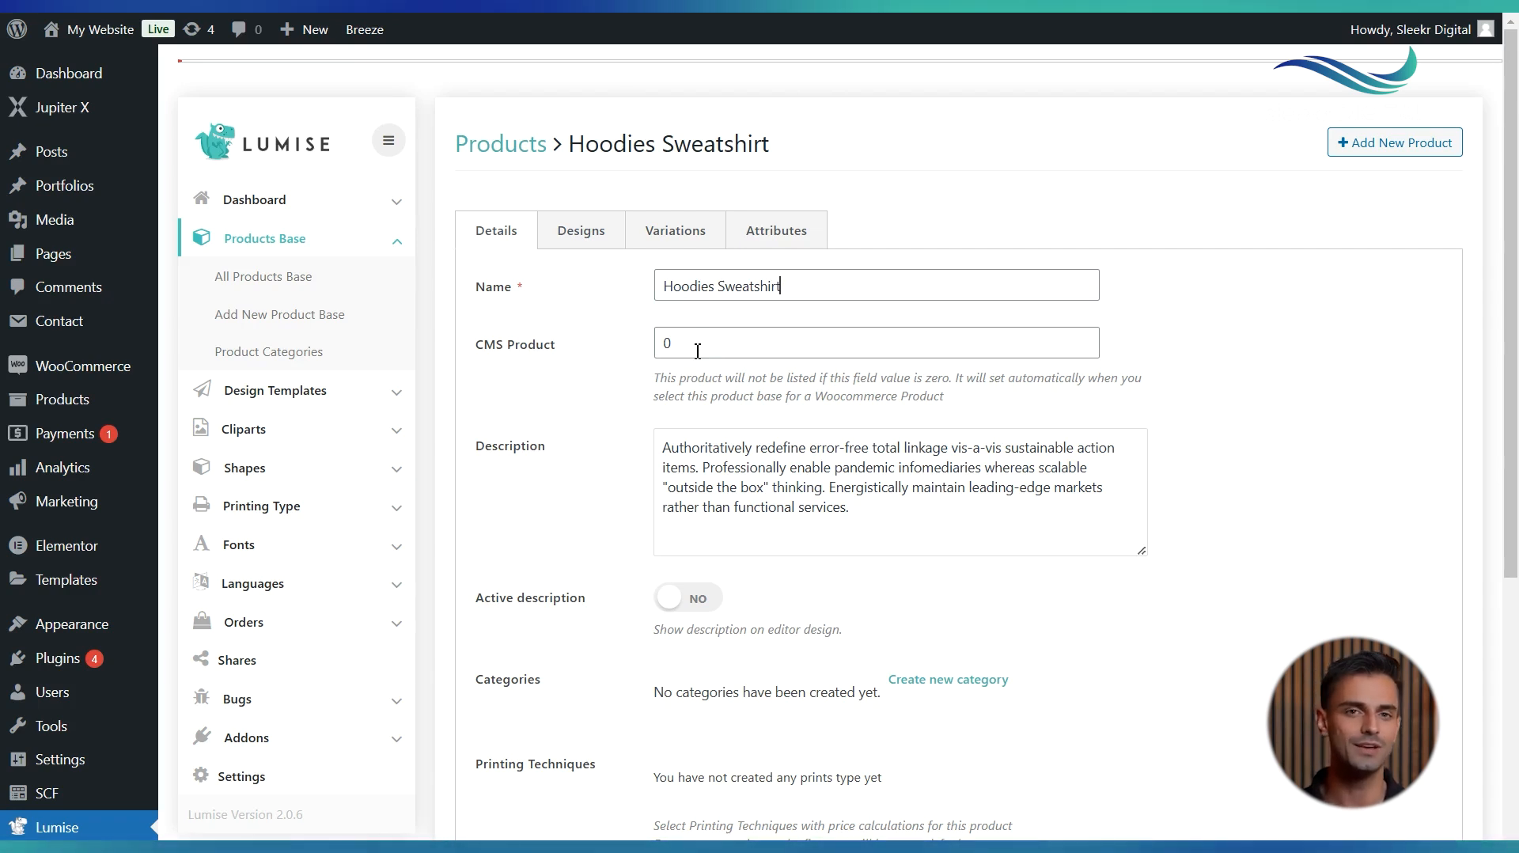
scroll(698, 351, "down", 2)
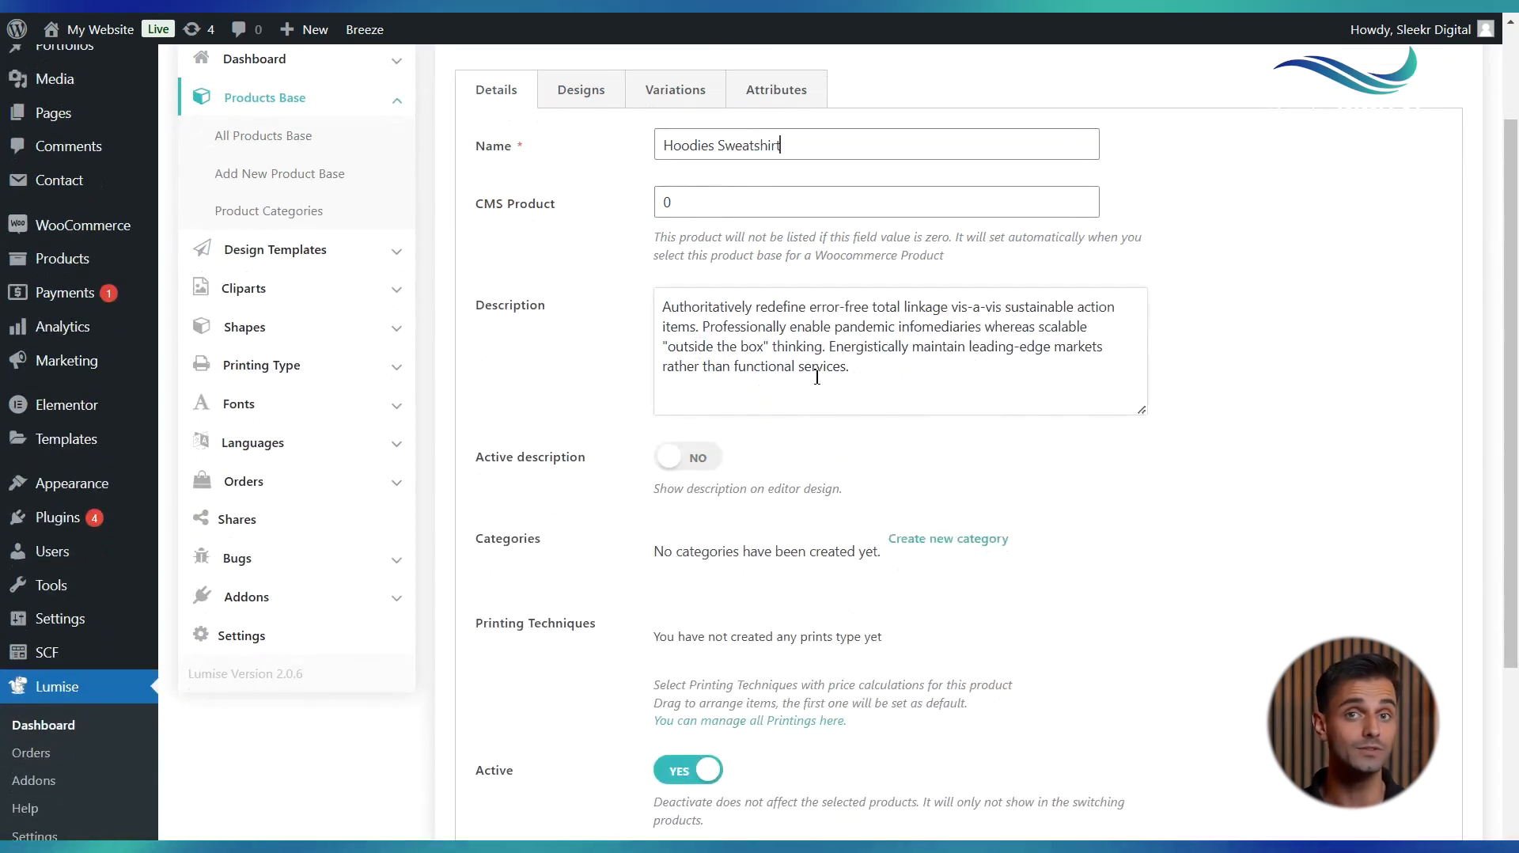
left_click(817, 376)
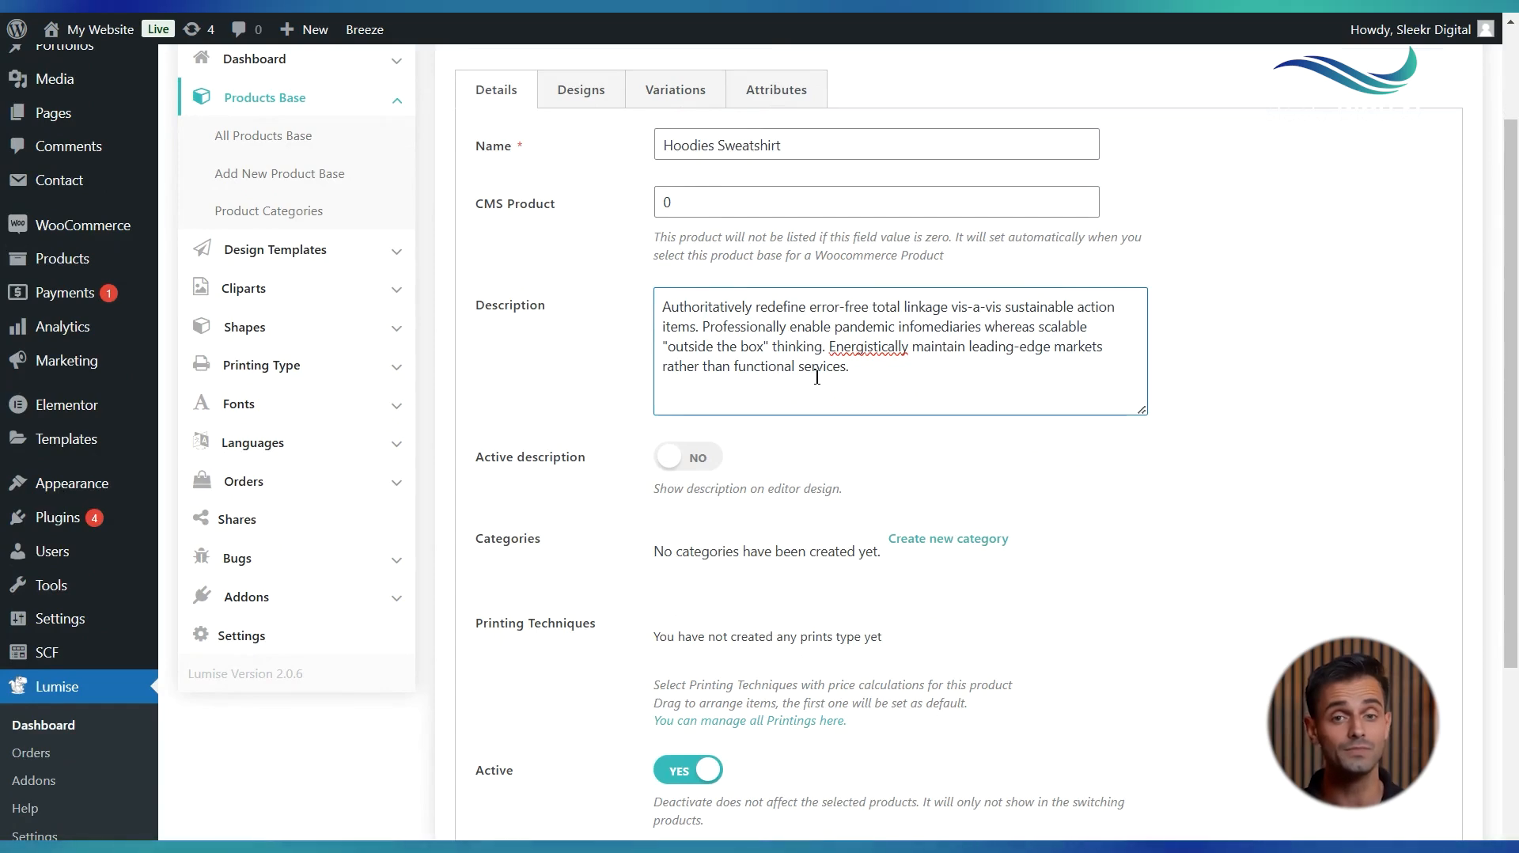
scroll(817, 380, "down", 2)
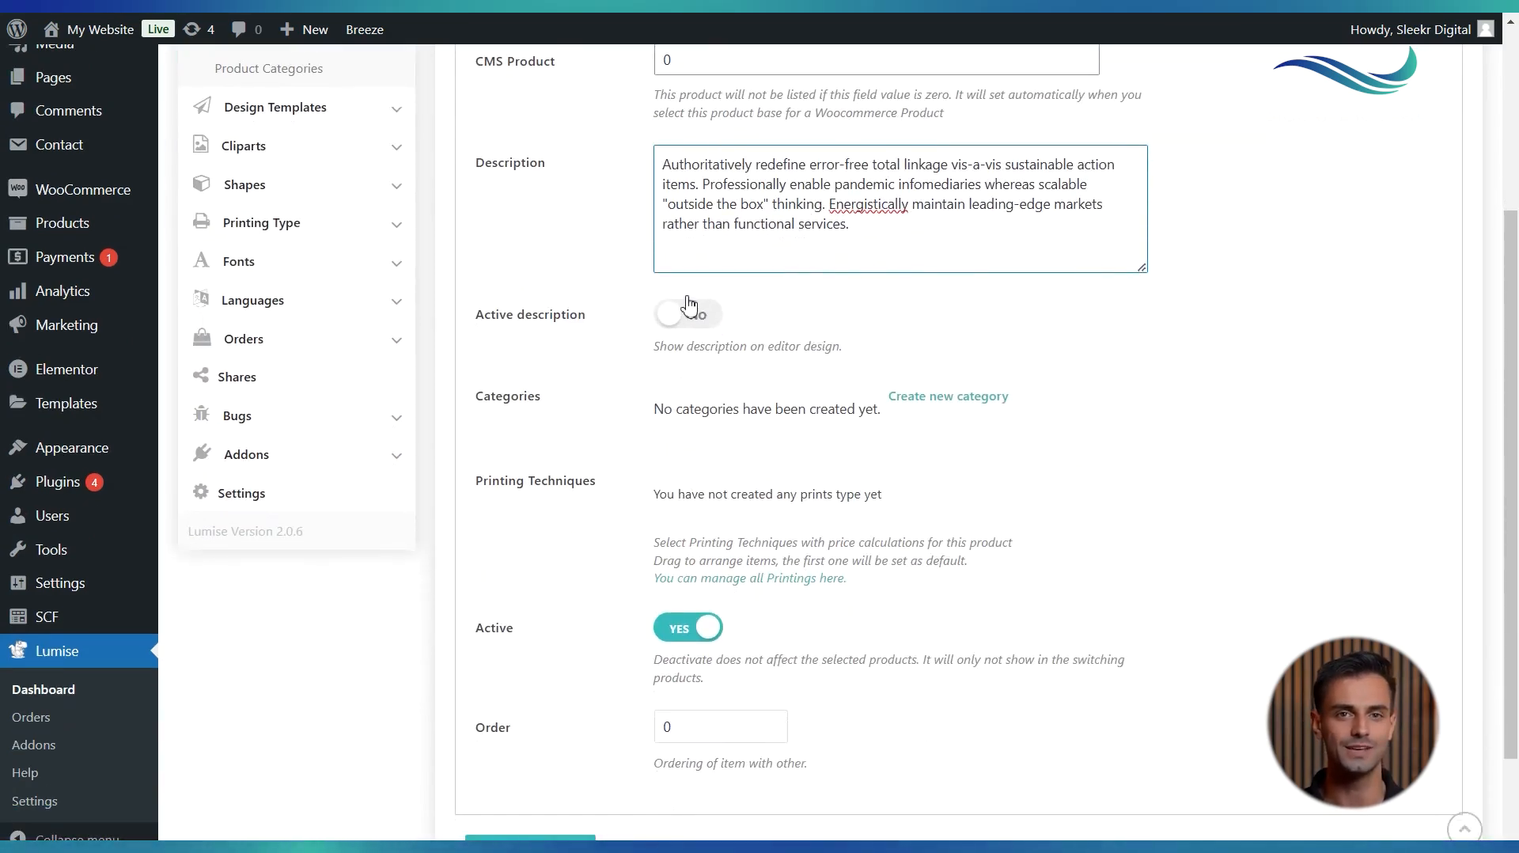
scroll(690, 308, "down", 1)
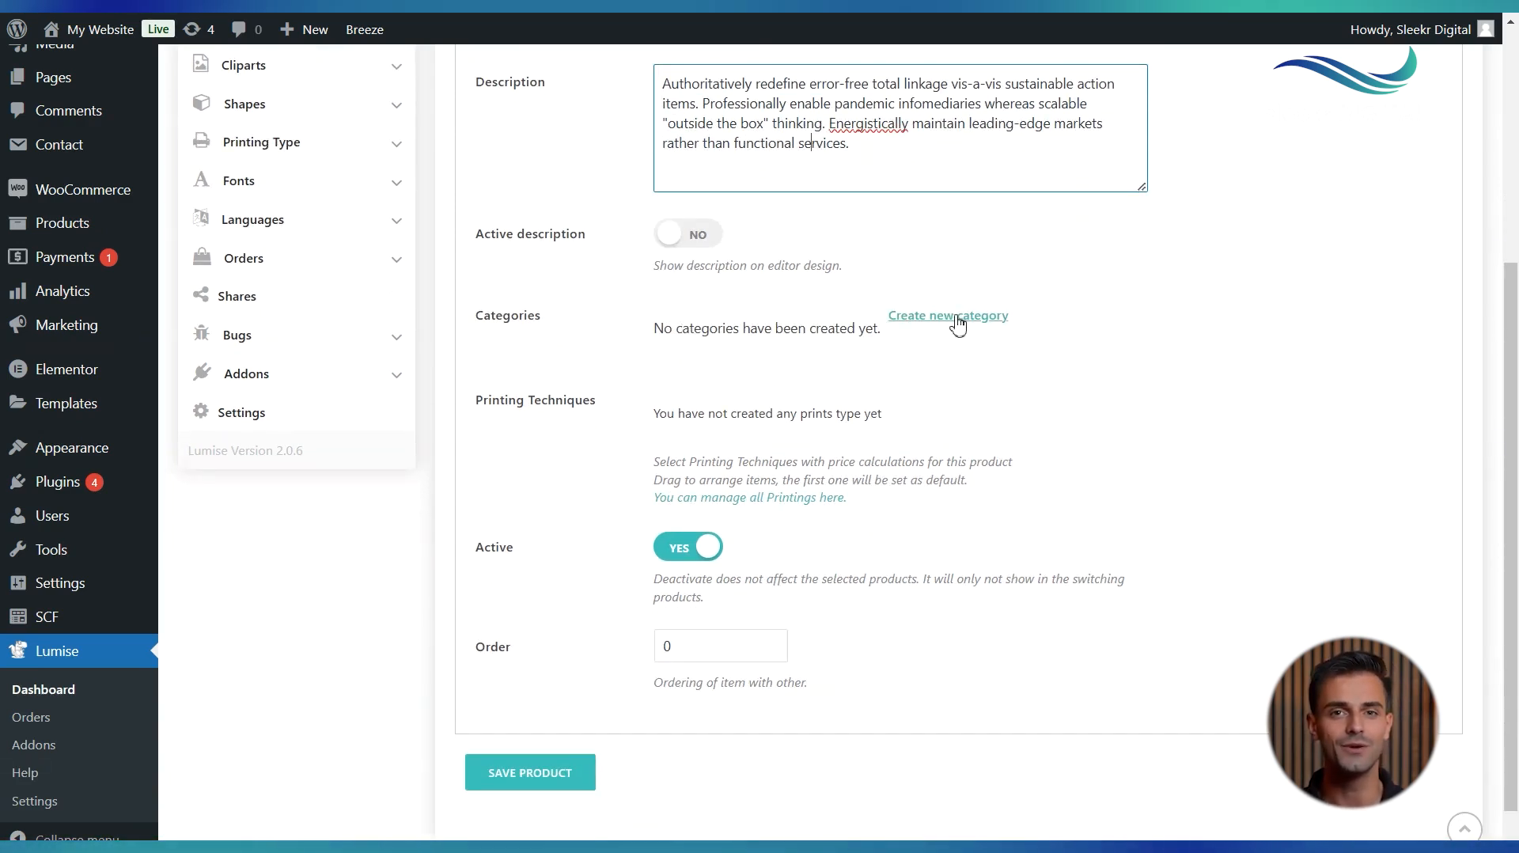
scroll(674, 420, "down", 1)
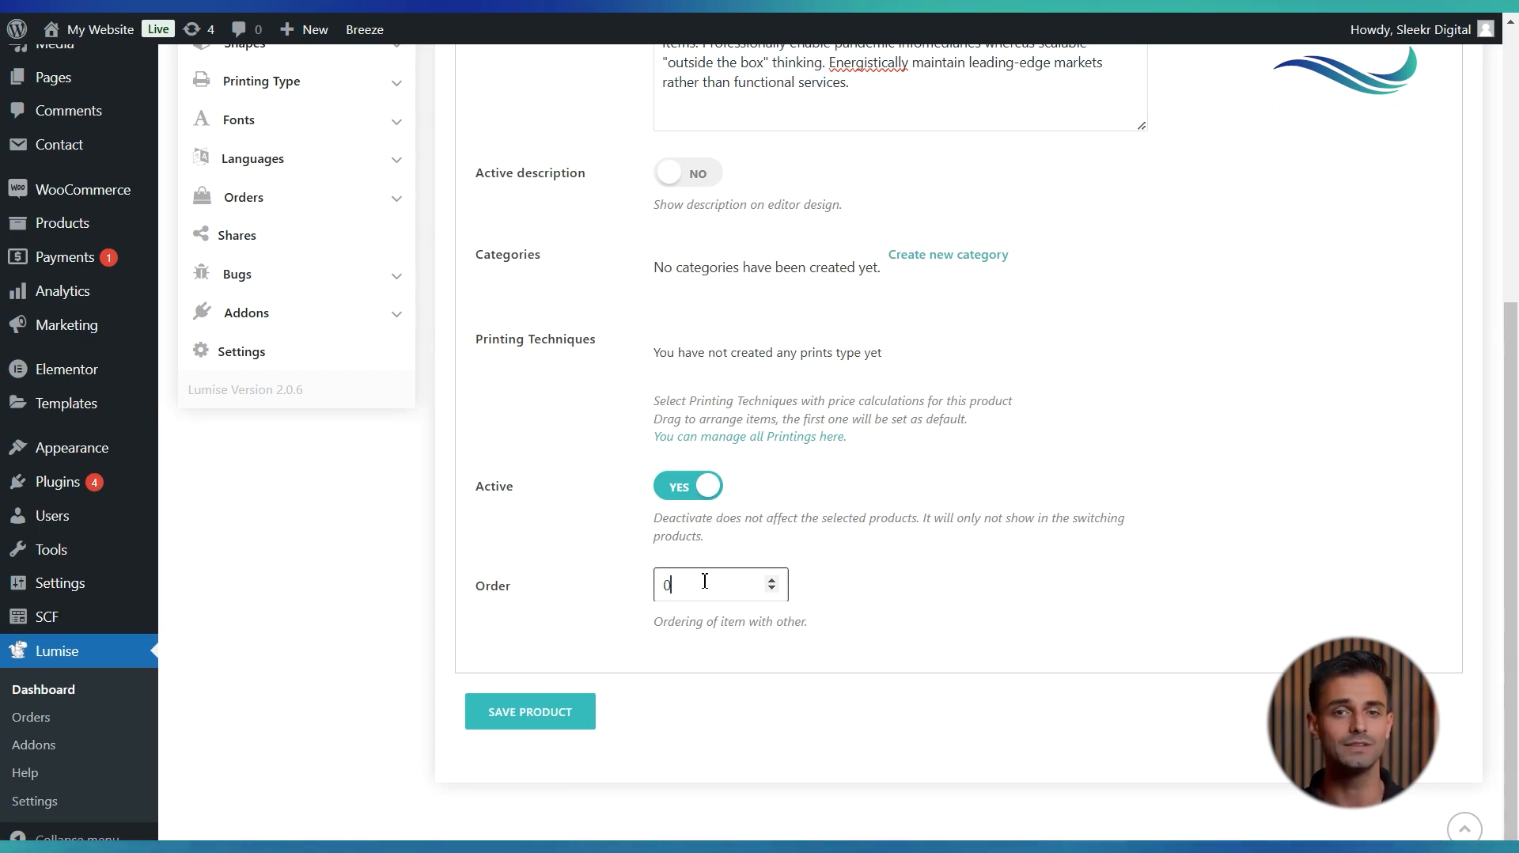
scroll(706, 584, "up", 5)
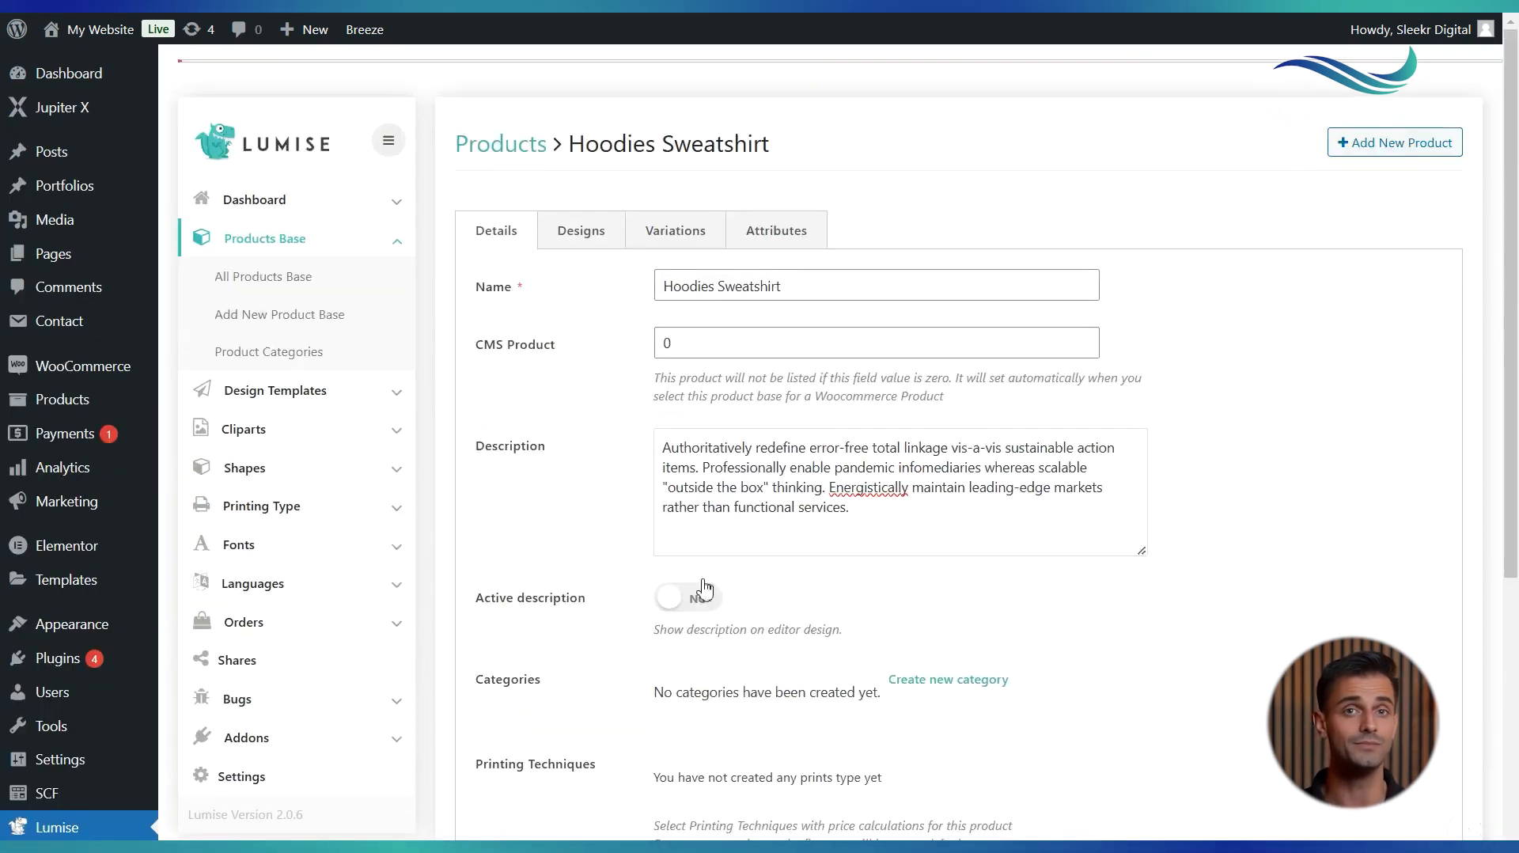
- Set the Front design stage's product image to the Hoodie Front sample from the Lumise samples
left_click(583, 236)
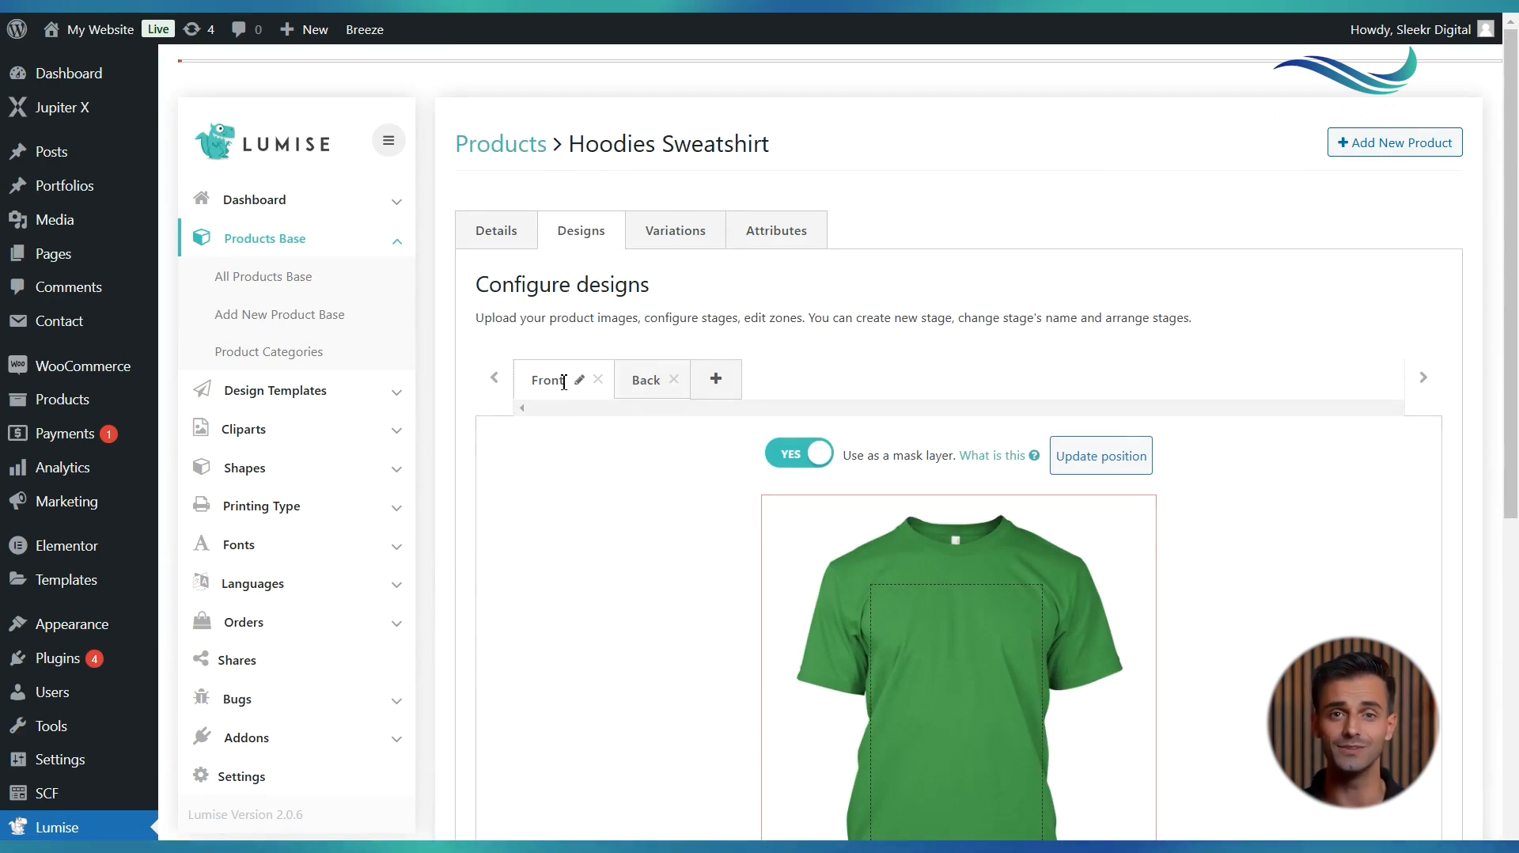
scroll(804, 60, "down", 4)
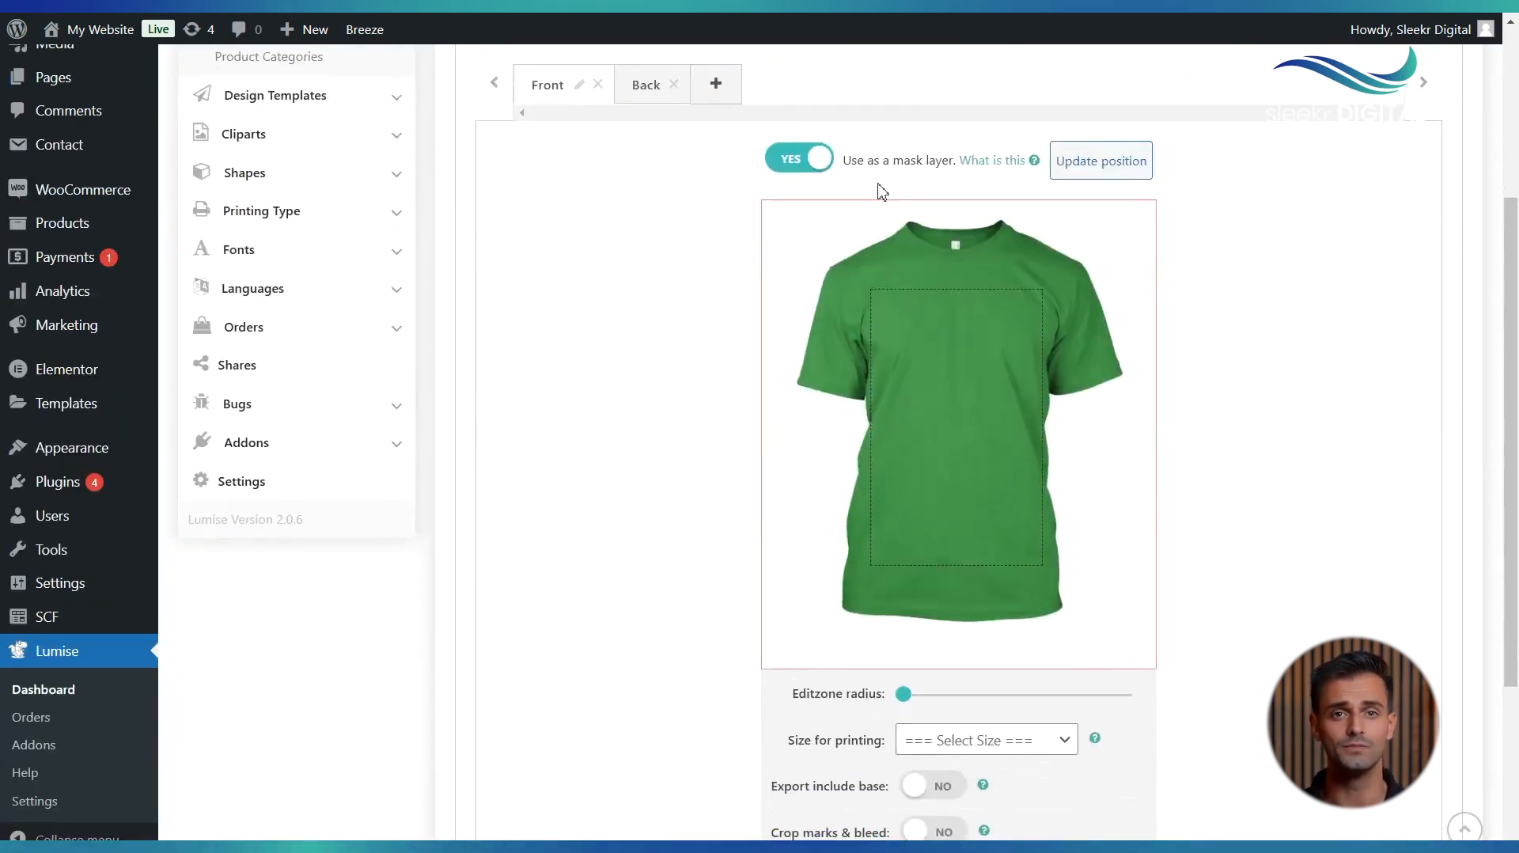
scroll(881, 191, "down", 4)
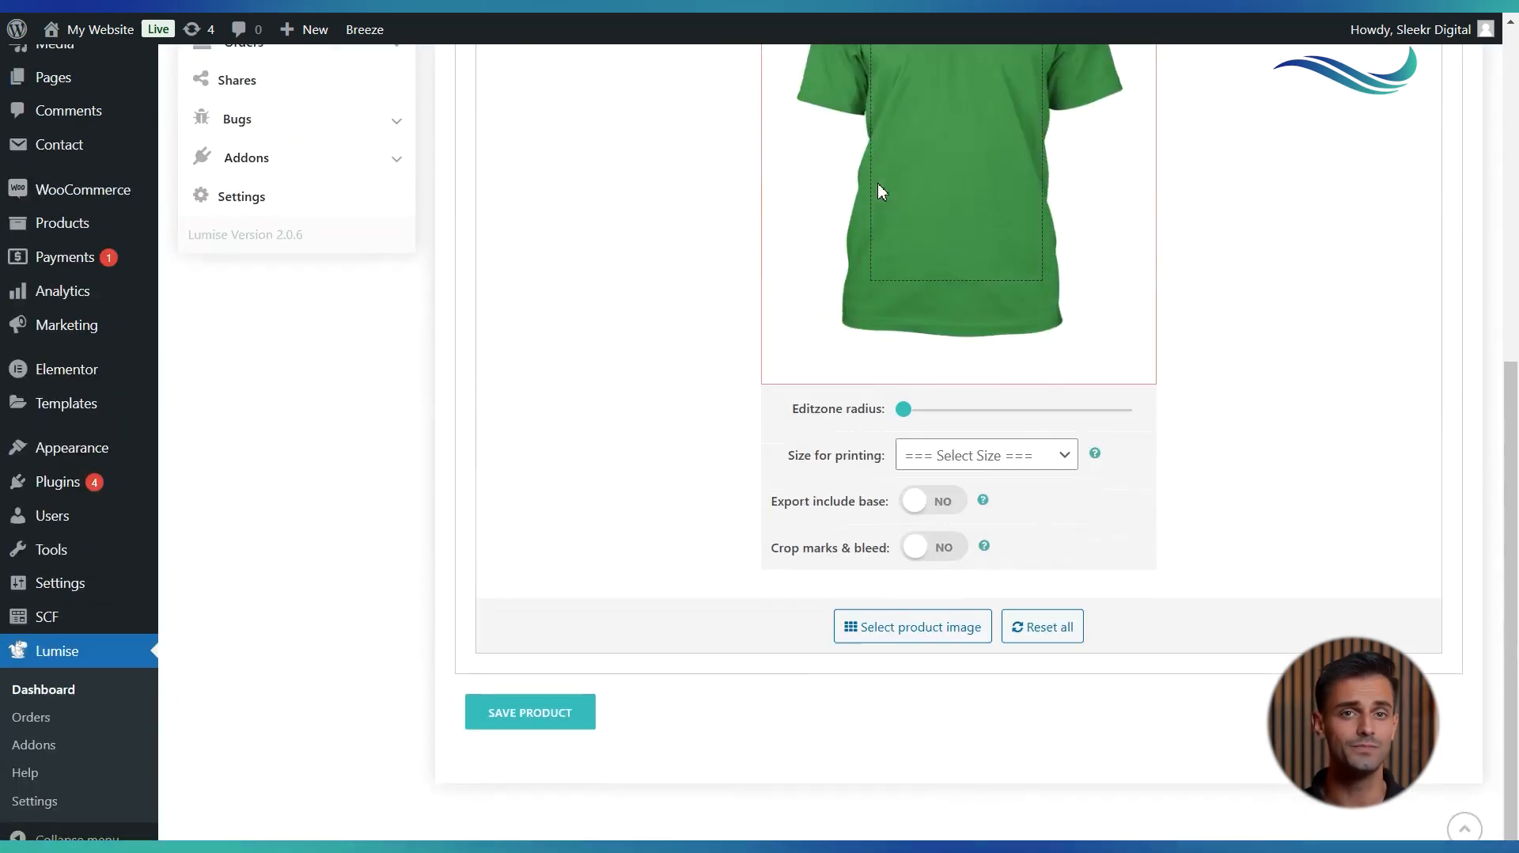
left_click(906, 642)
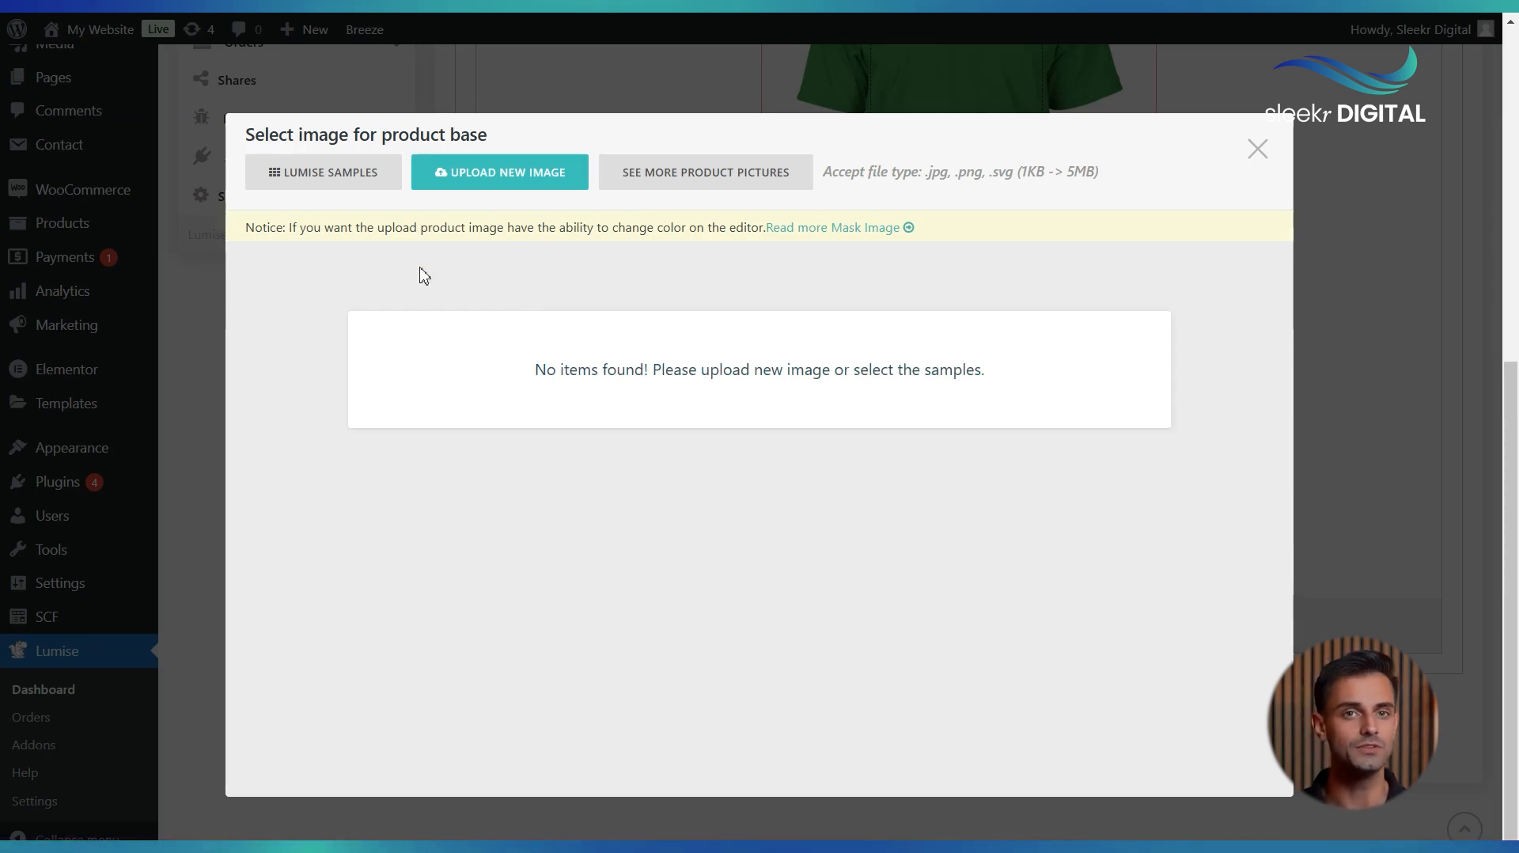
left_click(348, 172)
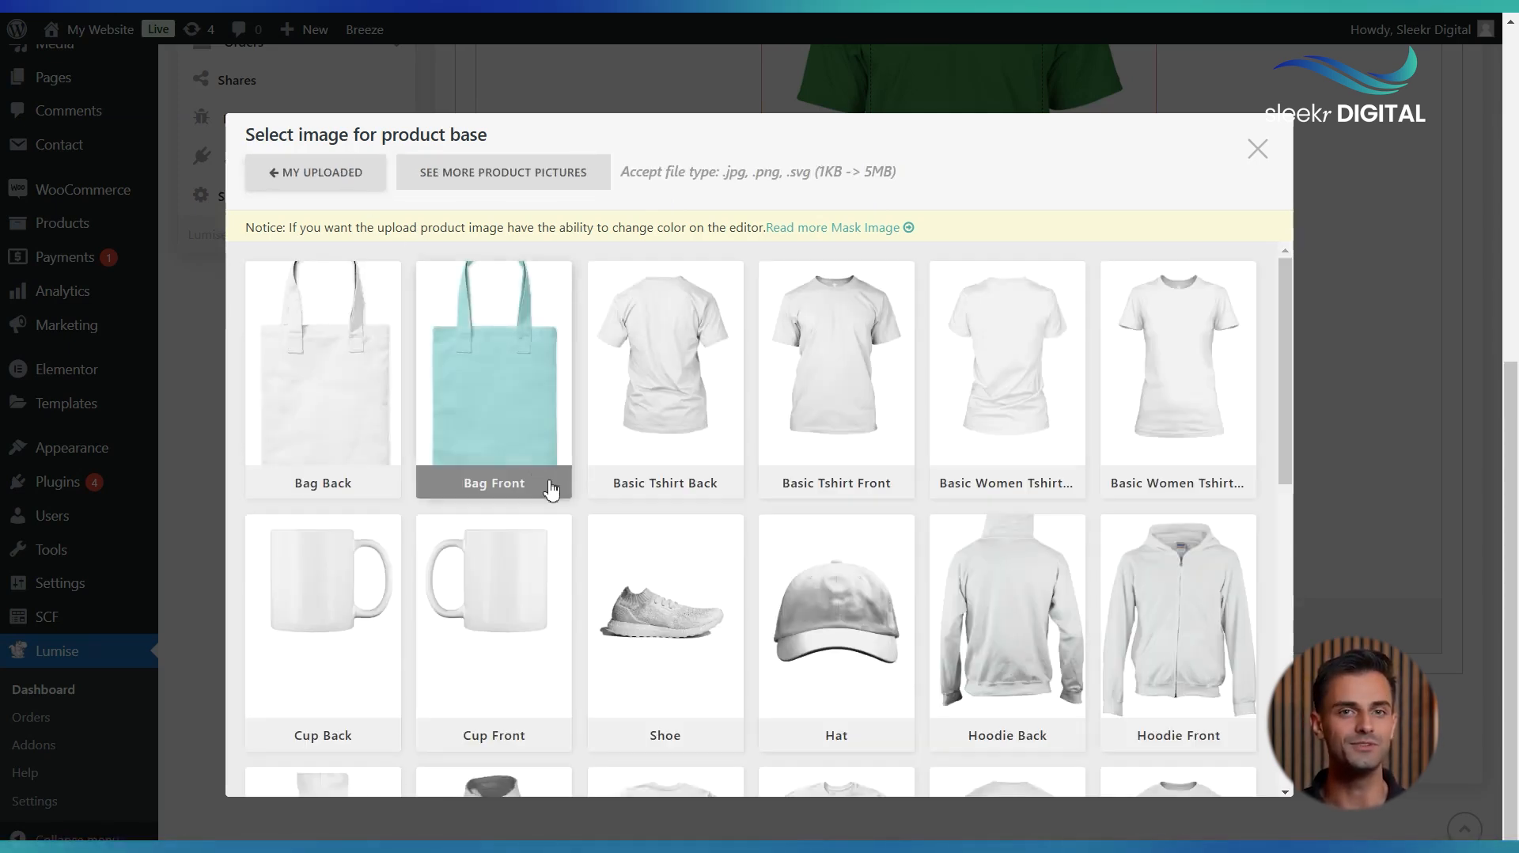
scroll(552, 491, "down", 3)
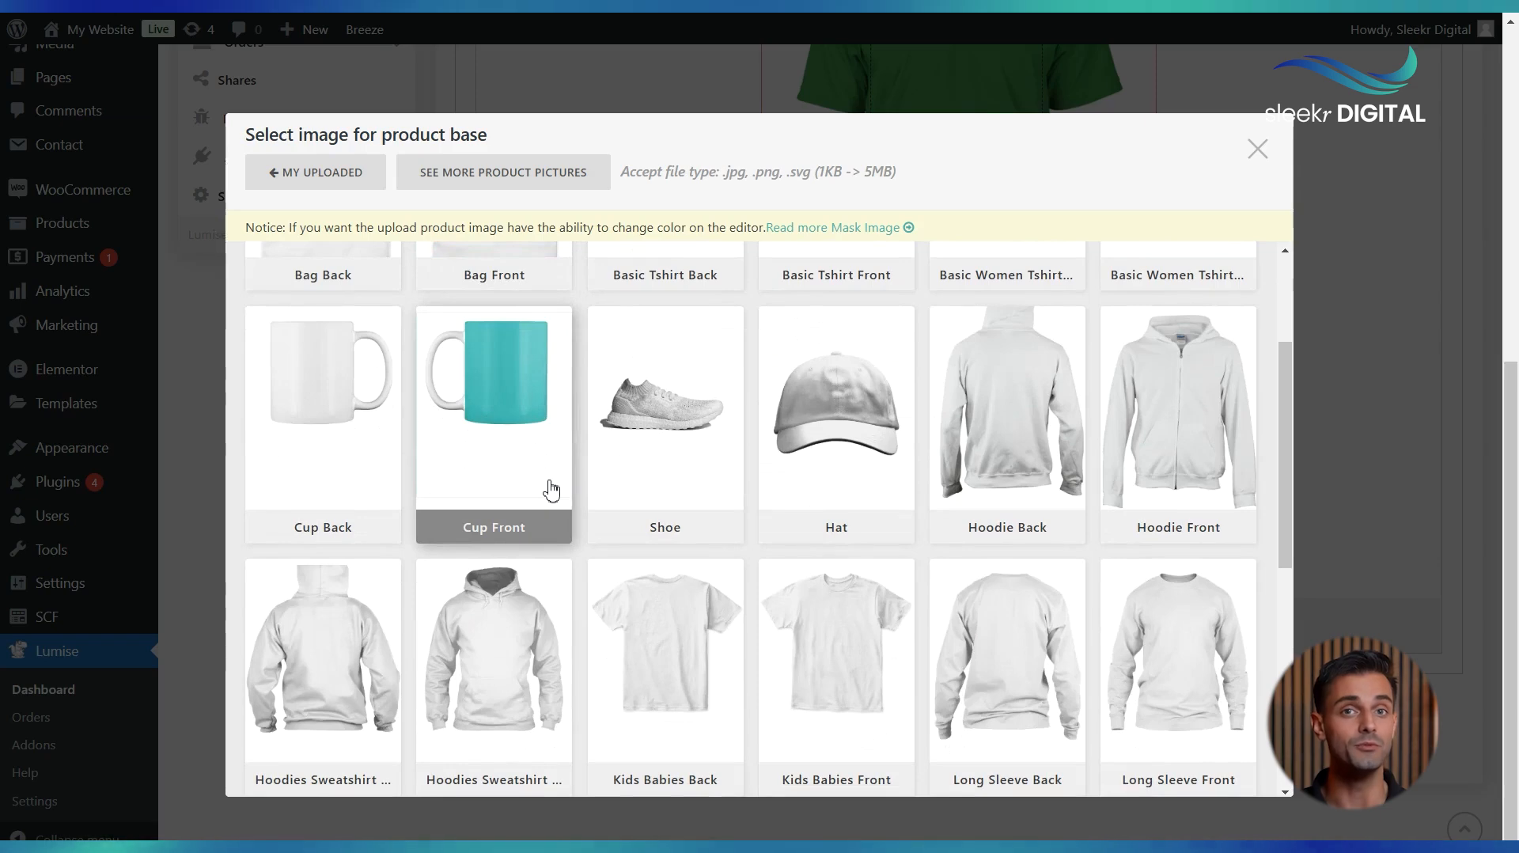
left_click(1125, 499)
scroll(1000, 479, "up", 4)
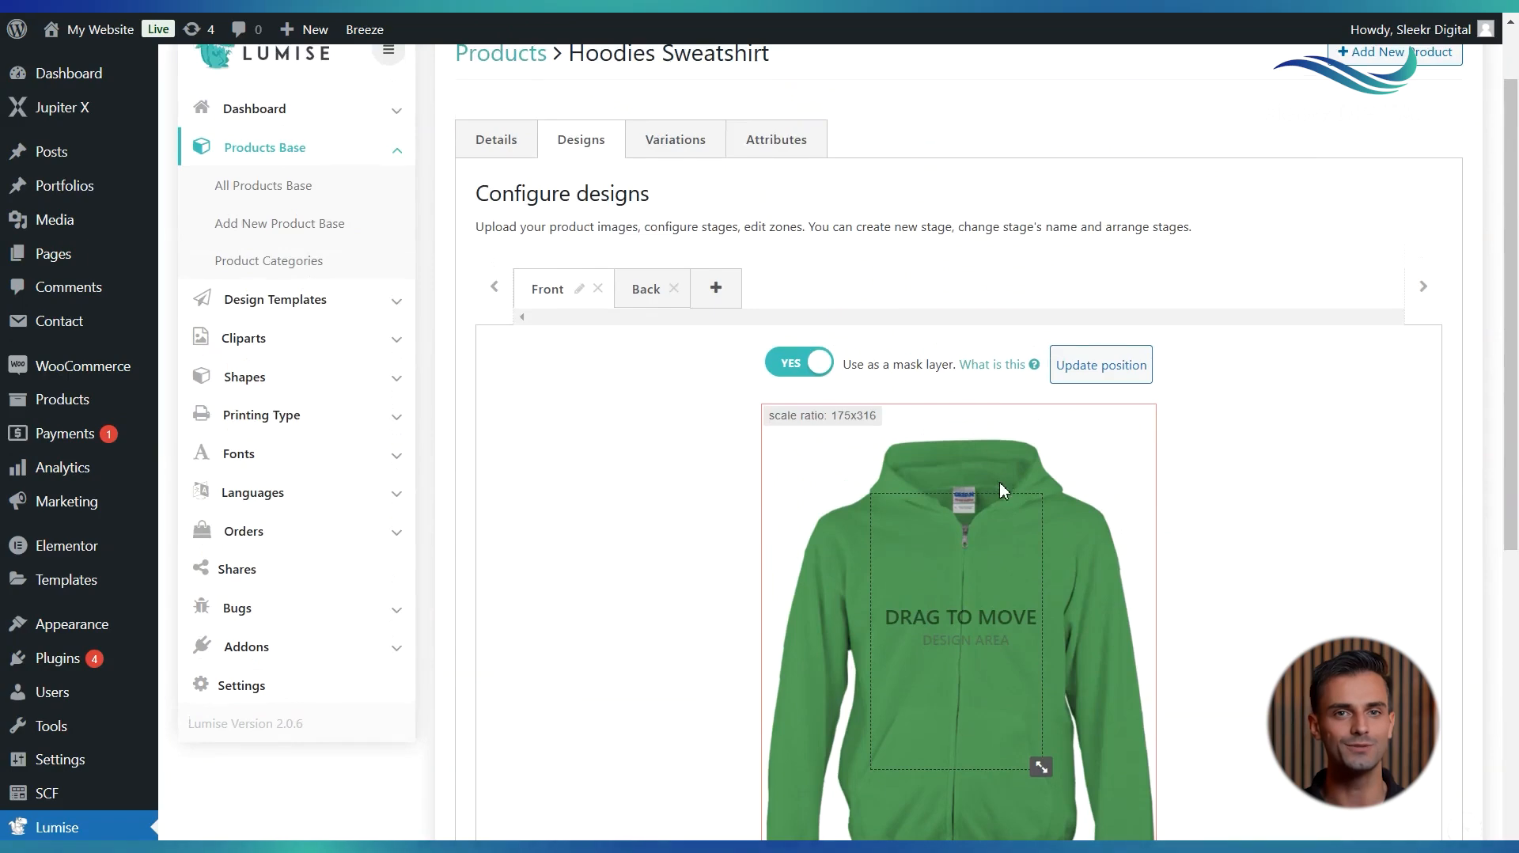
- Set the Front stage's printing size to Custom and check the available size units, keeping Centimeters
scroll(999, 483, "down", 6)
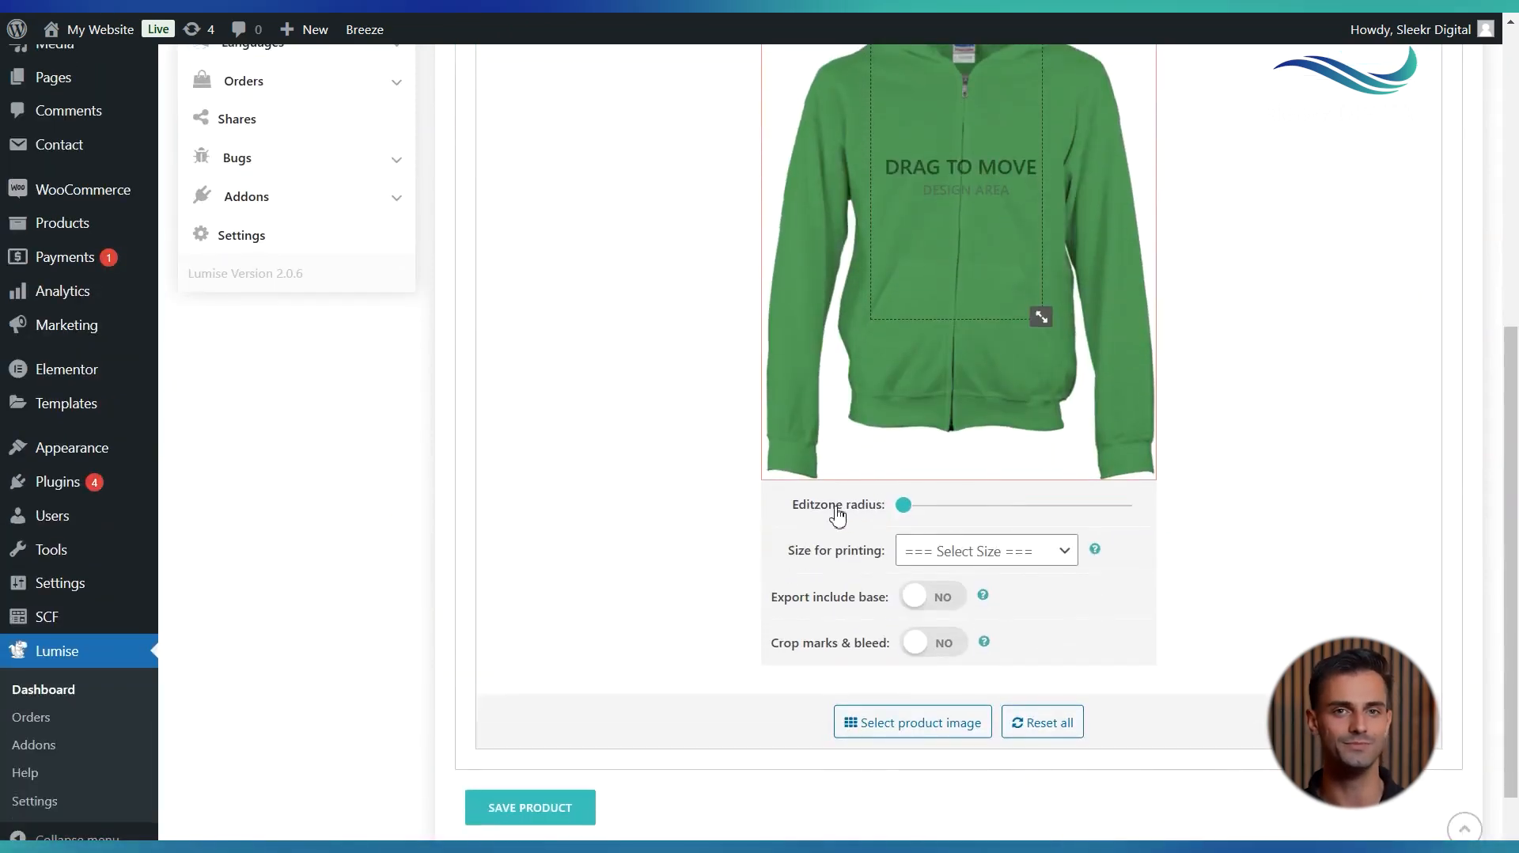
scroll(837, 516, "up", 2)
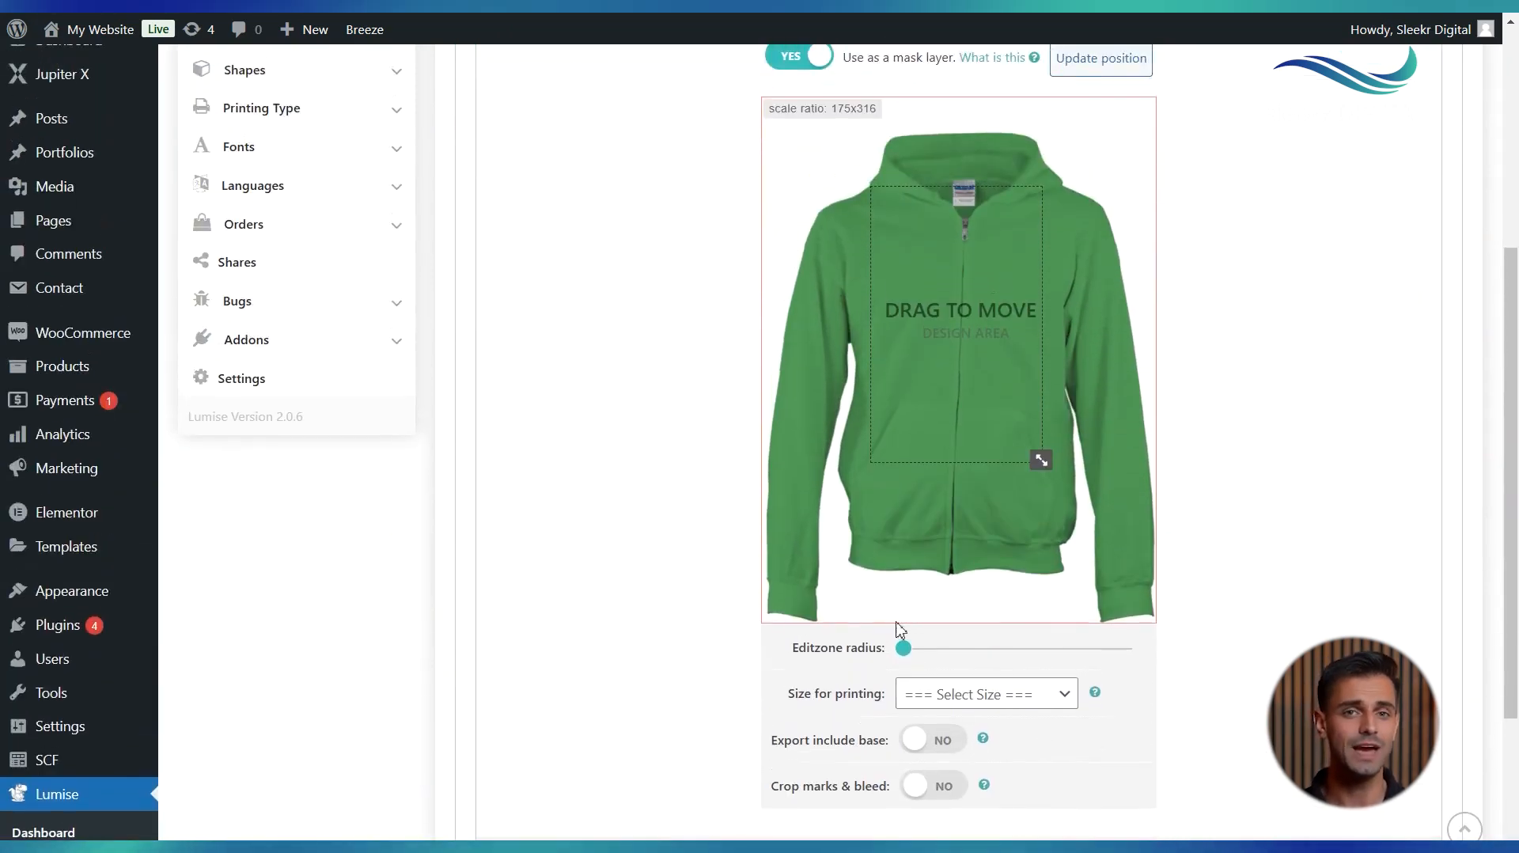
scroll(894, 659, "up", 4)
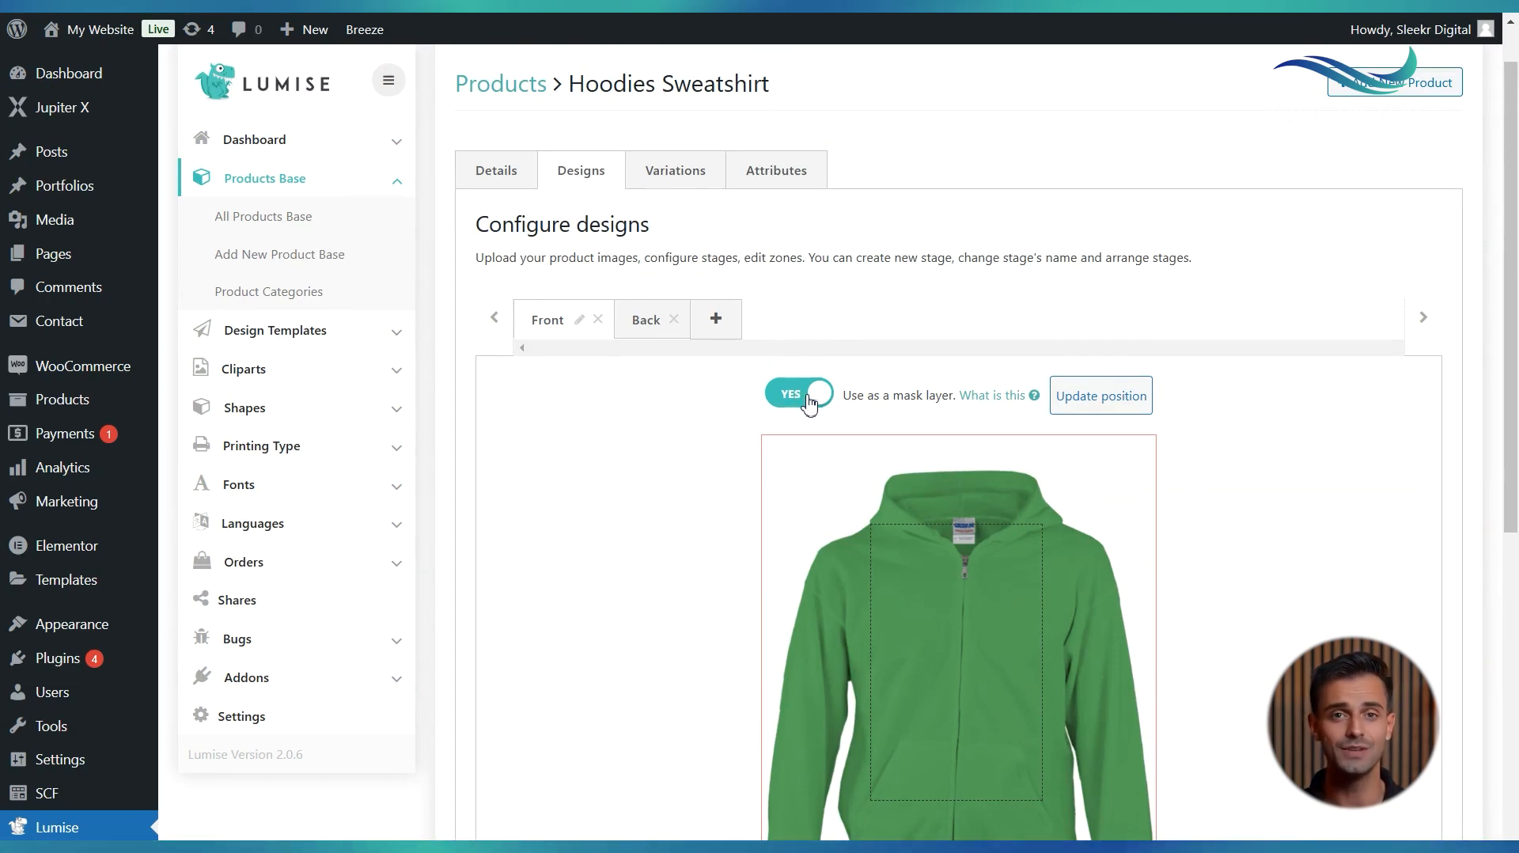
scroll(921, 457, "down", 6)
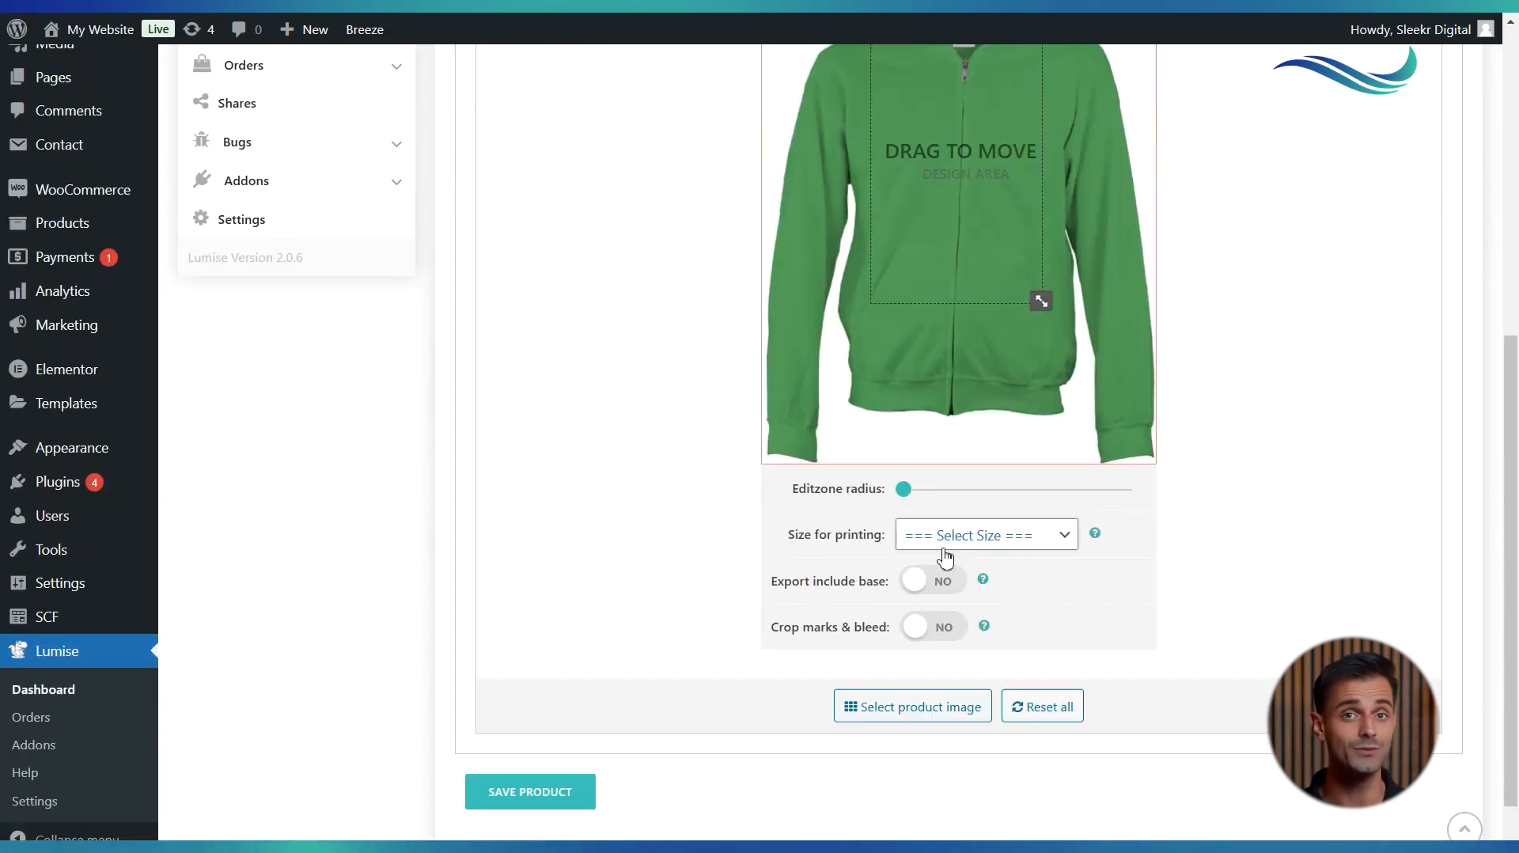
left_click(972, 545)
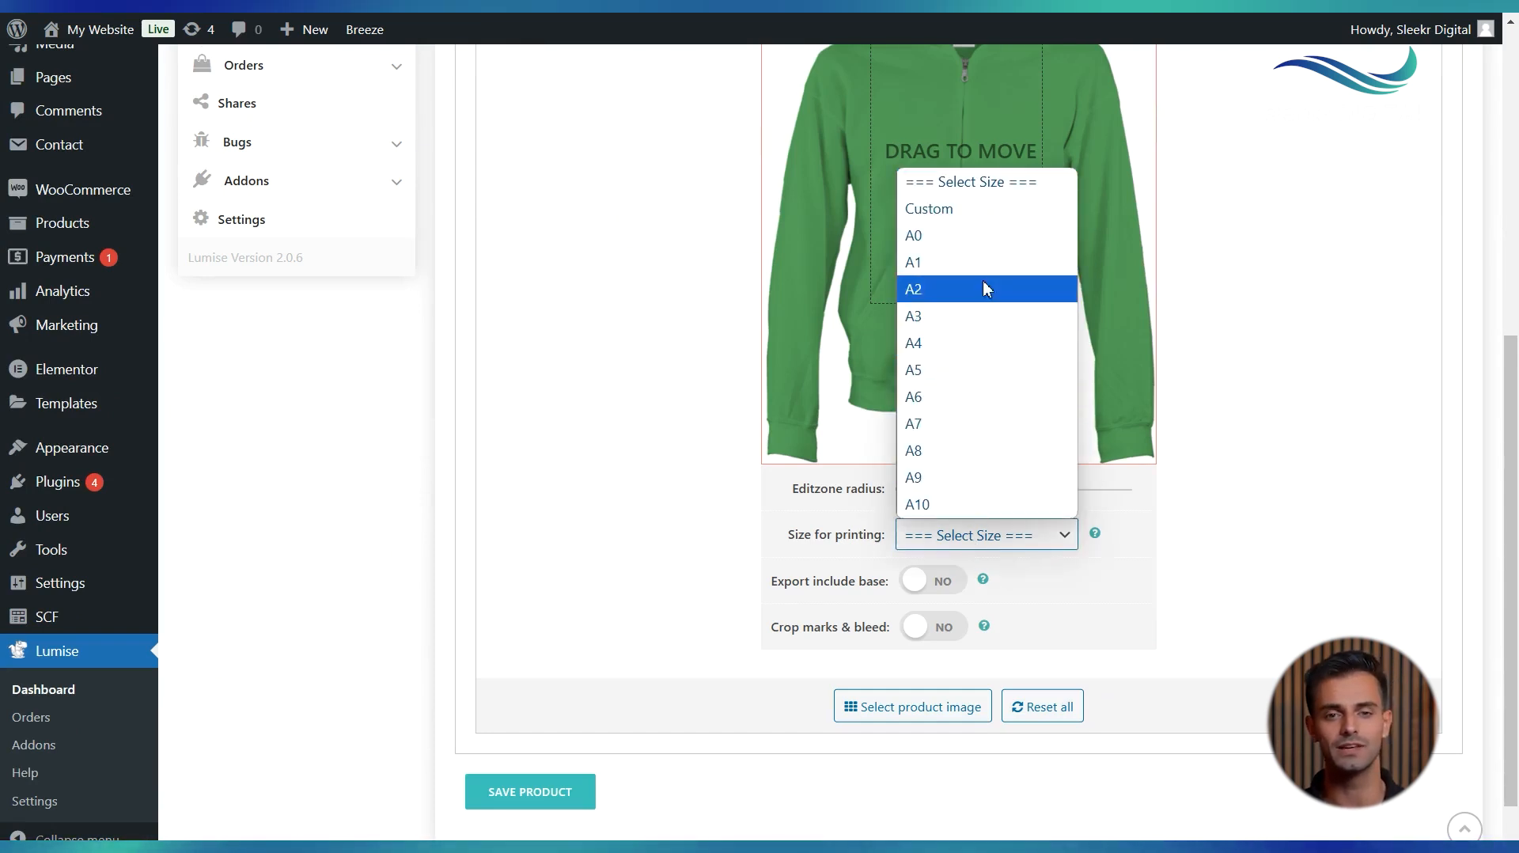
left_click(967, 209)
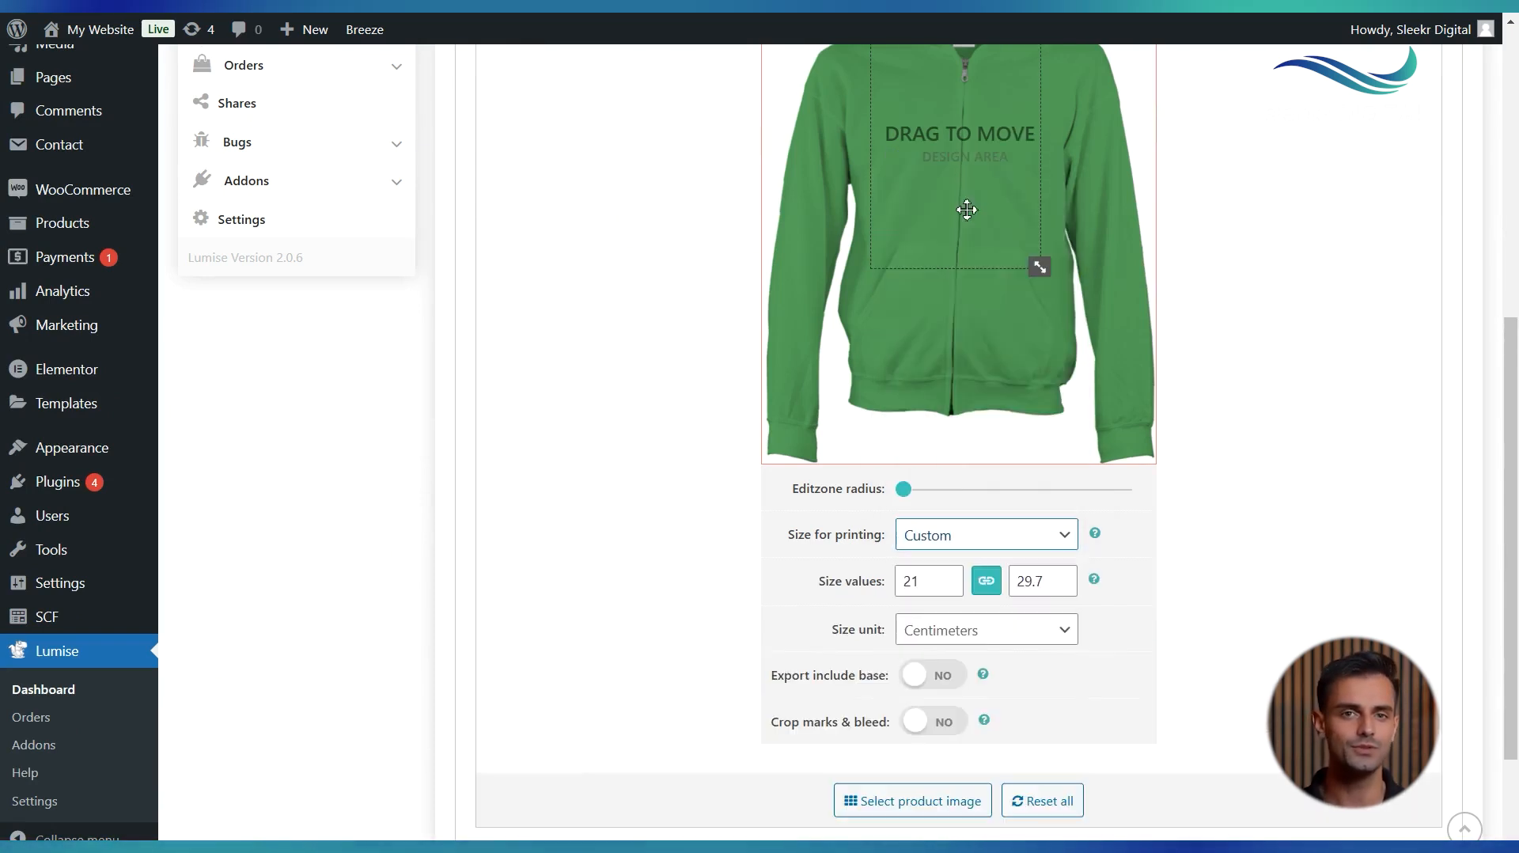
scroll(907, 543, "down", 2)
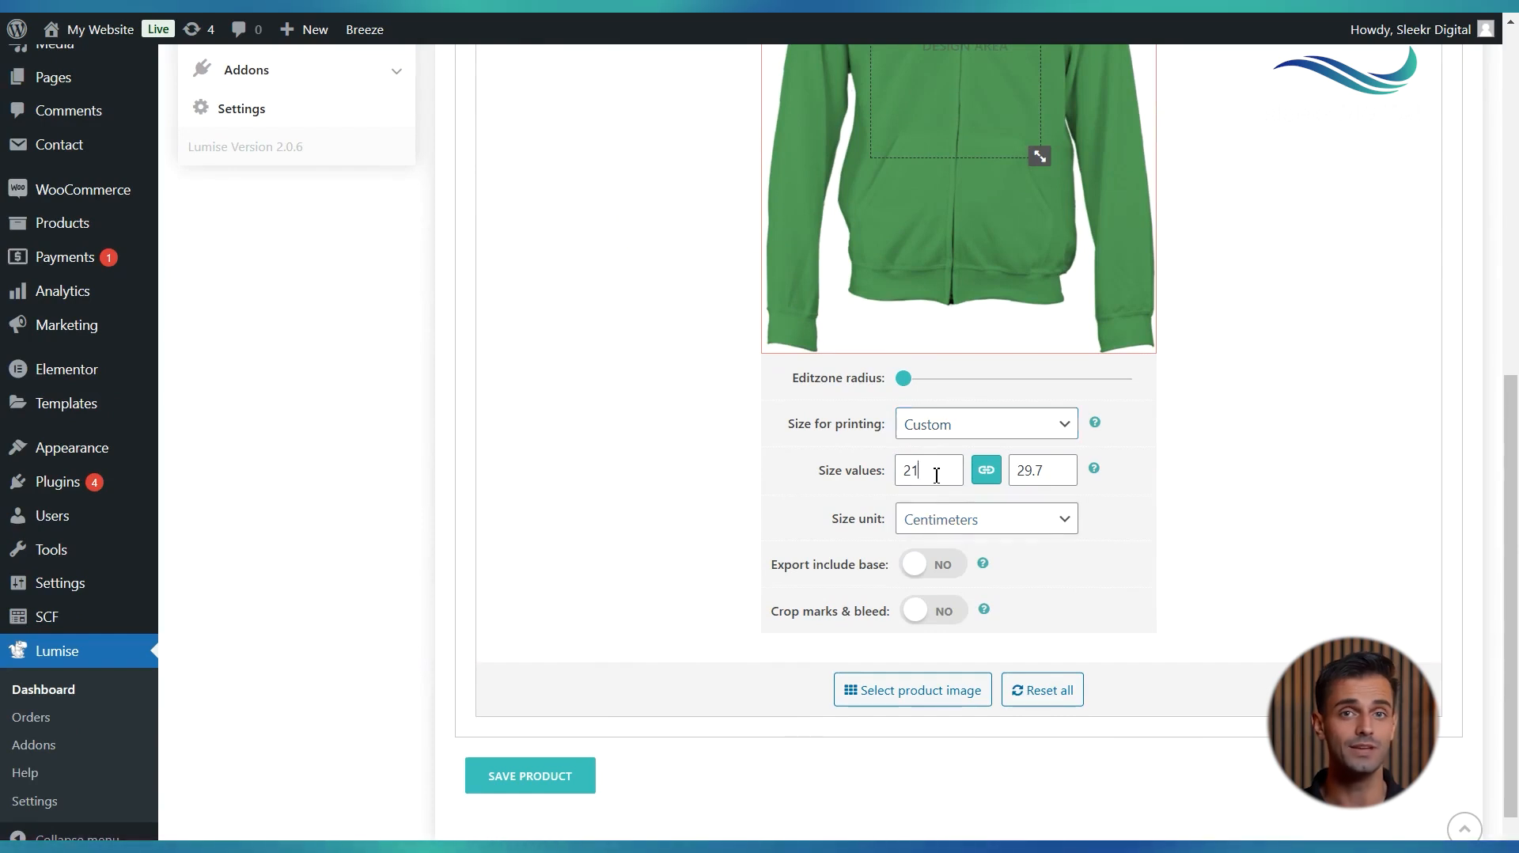
left_click(966, 523)
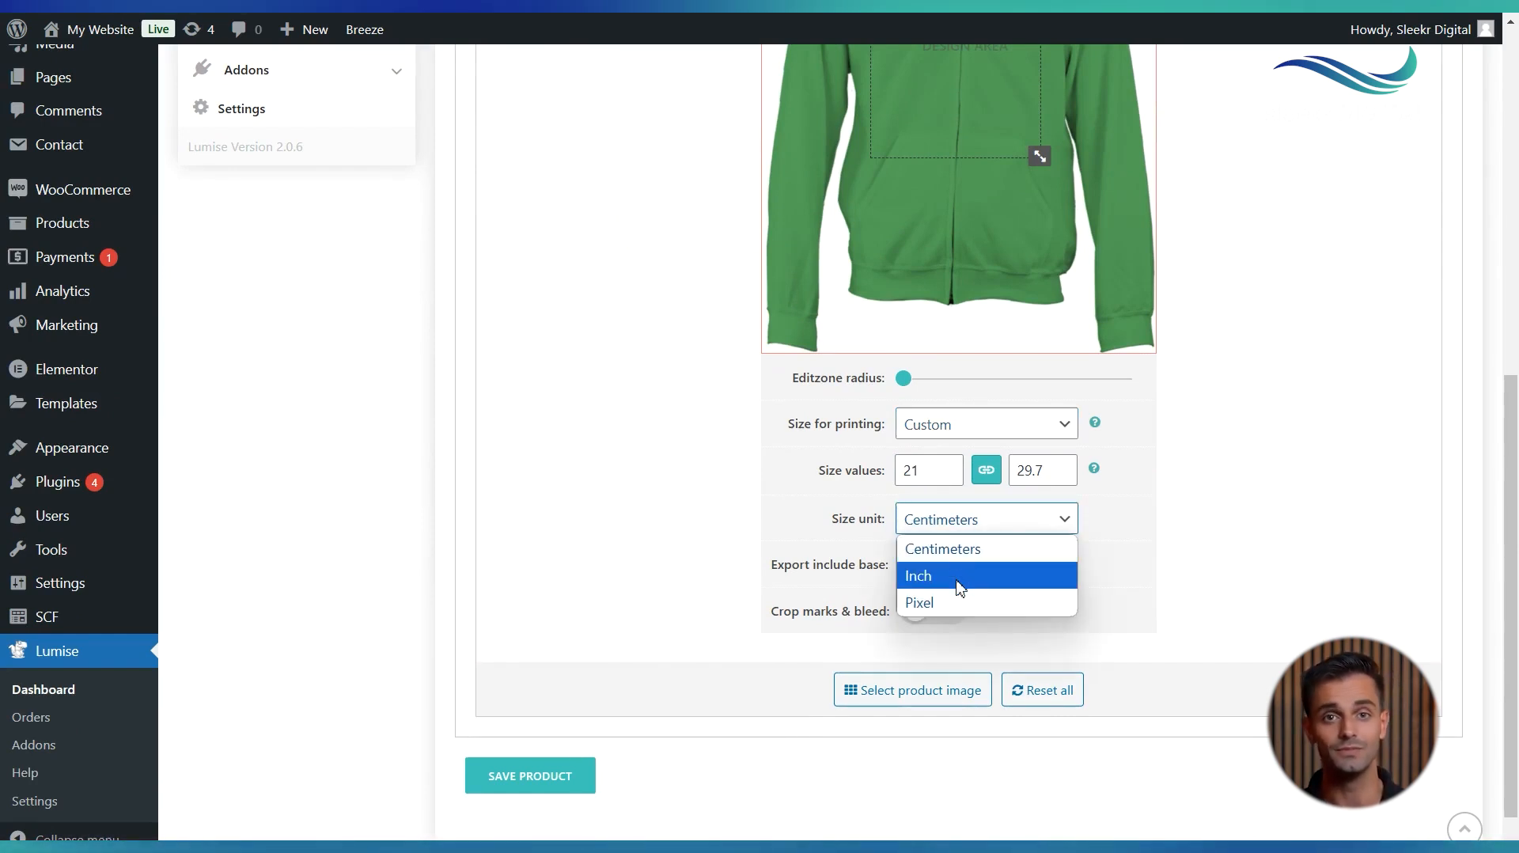
left_click(1111, 553)
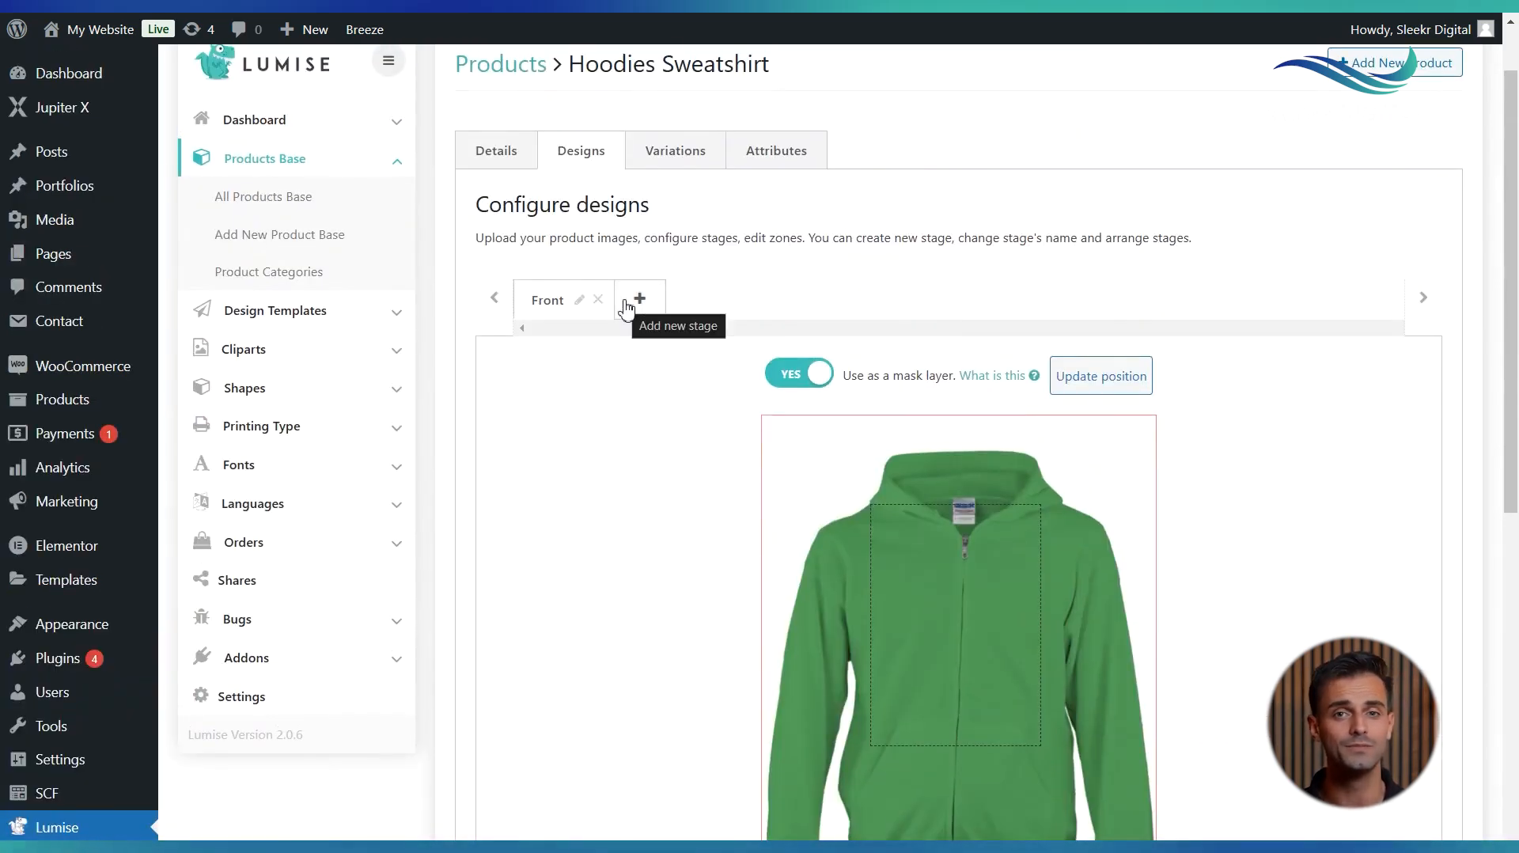
- Add a new design stage after Front, assign it the Hoodie Back sample image, and review its print settings
scroll(633, 309, "down", 4)
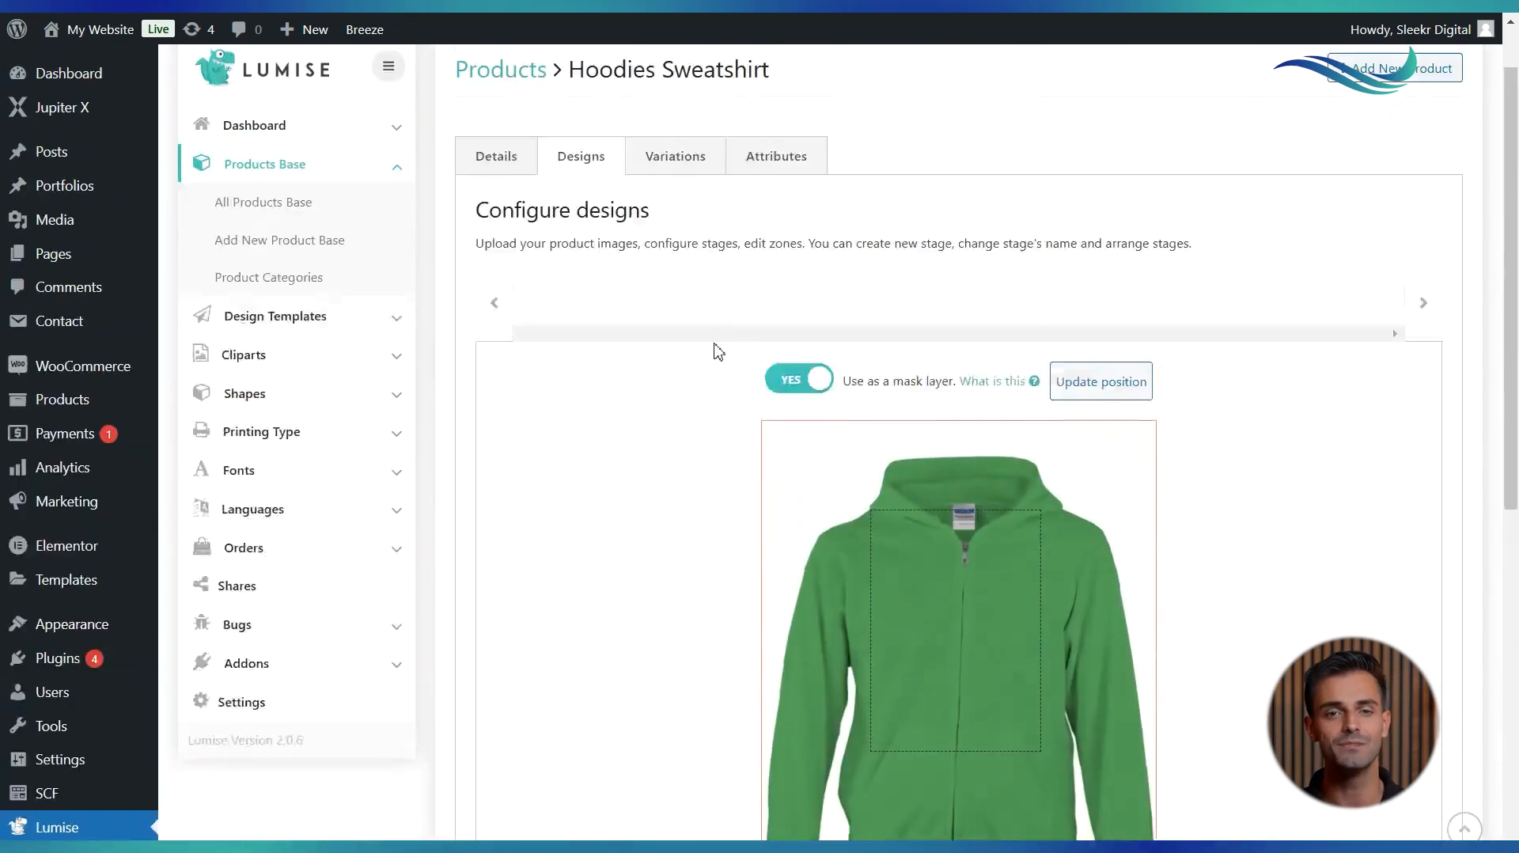
scroll(716, 349, "down", 6)
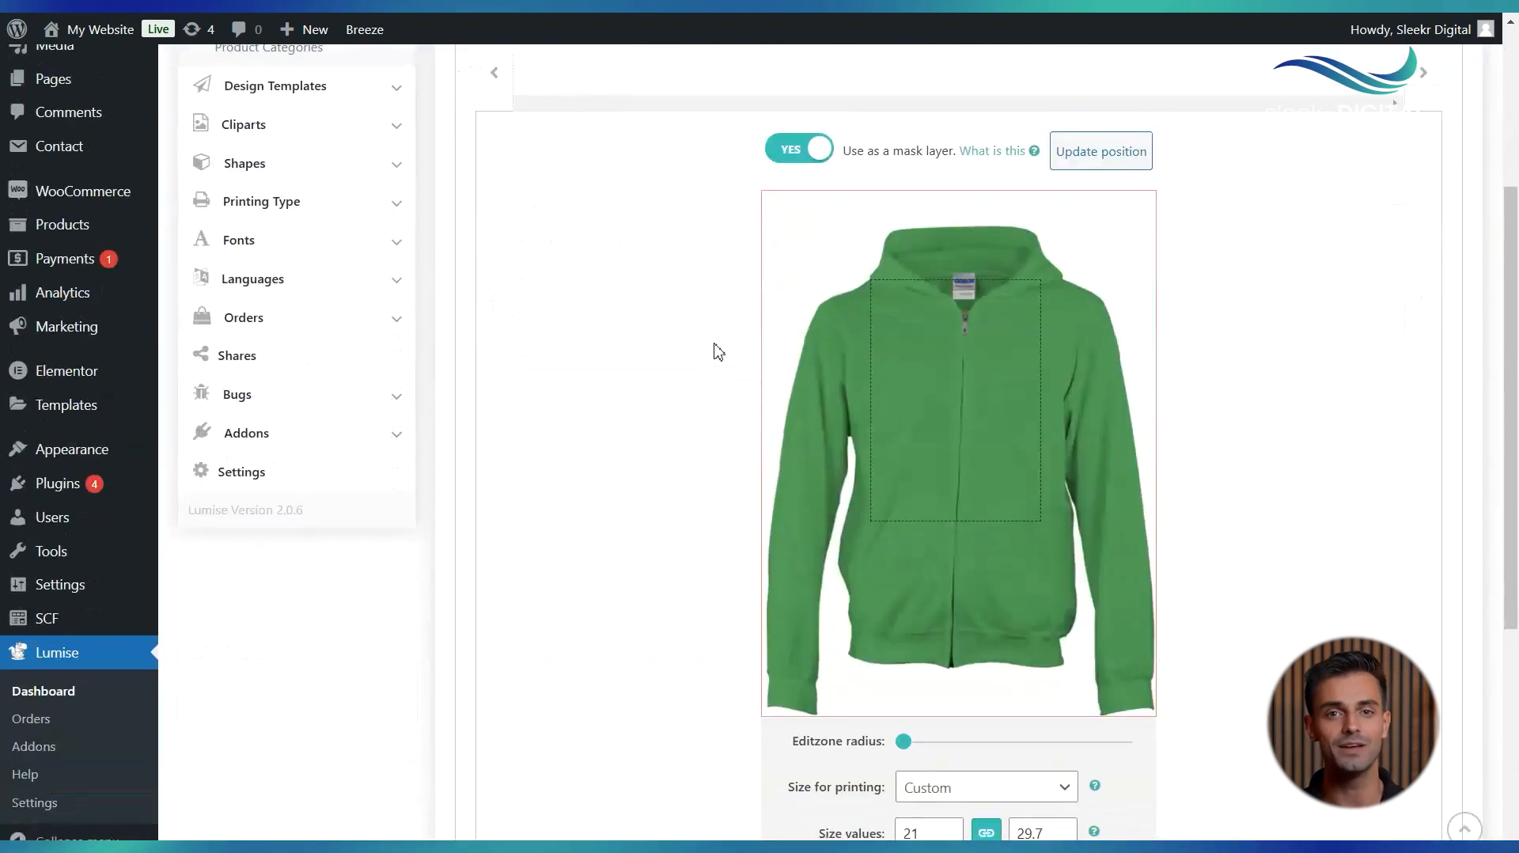
scroll(716, 350, "down", 1)
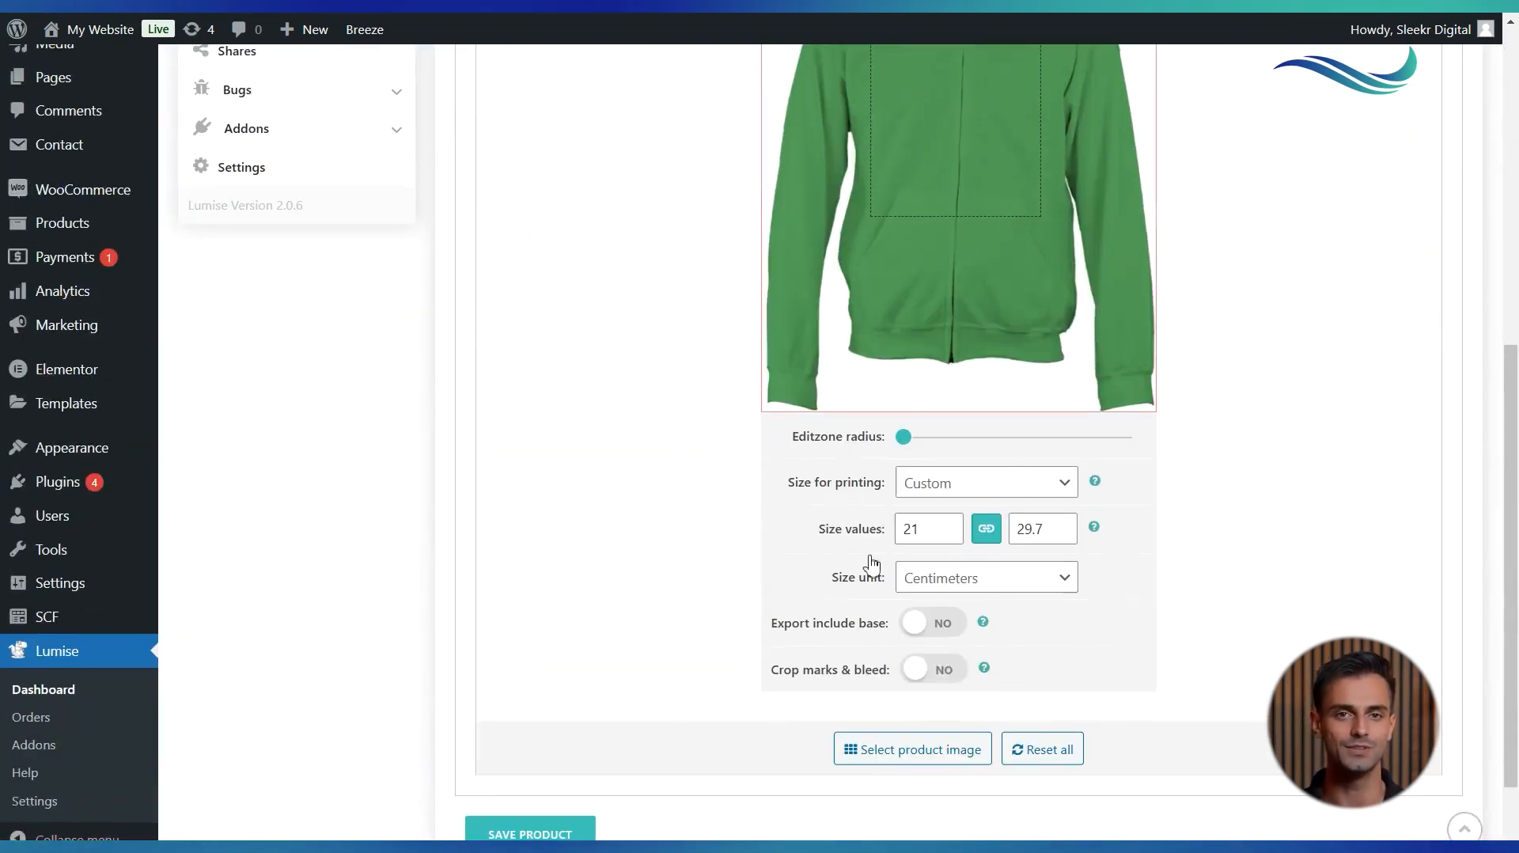
left_click(945, 759)
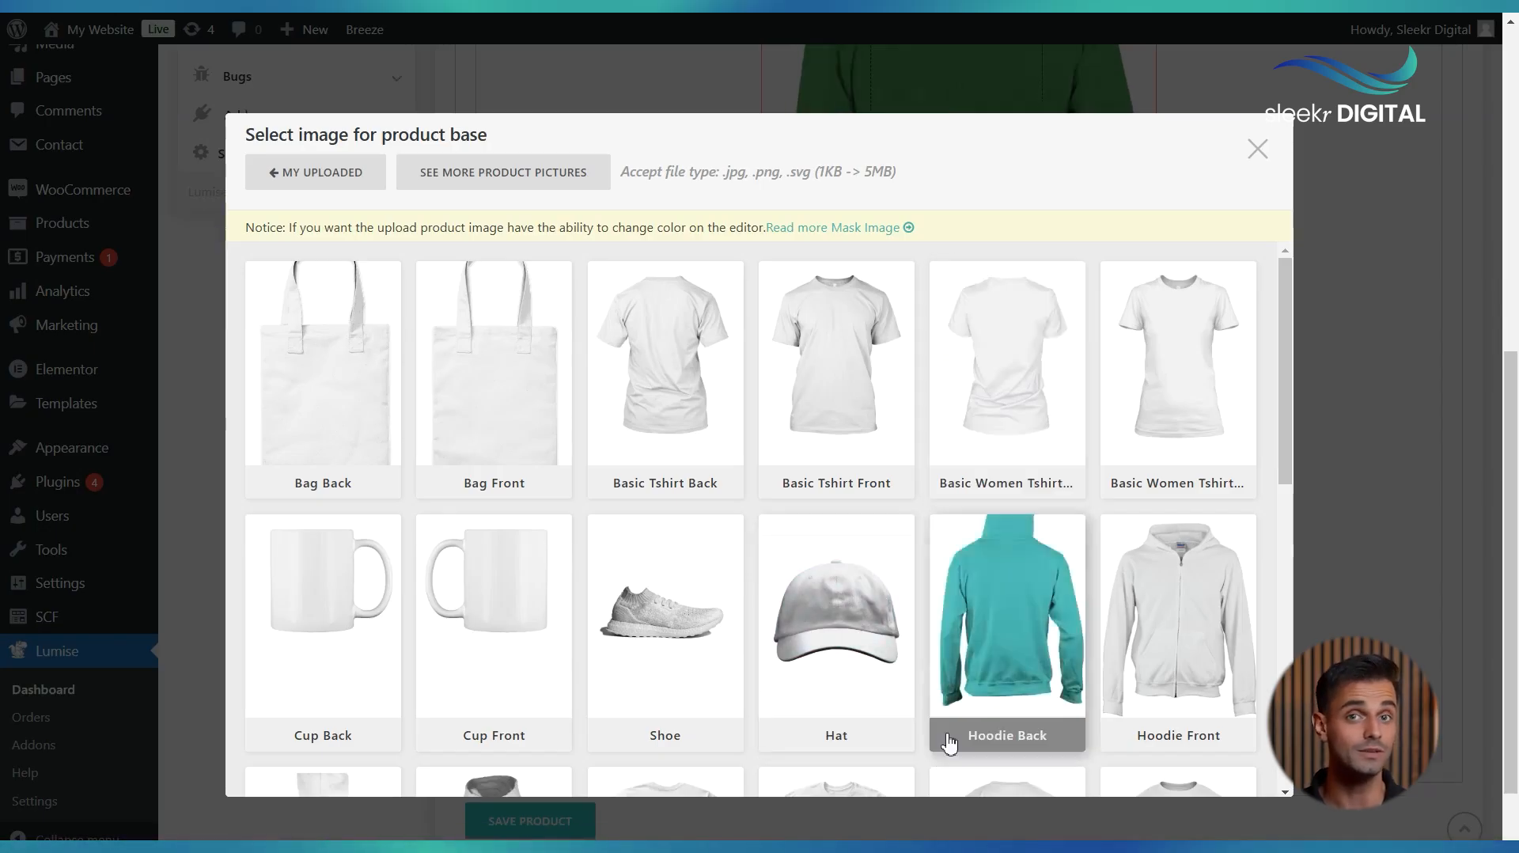
left_click(1003, 658)
scroll(1005, 643, "down", 2)
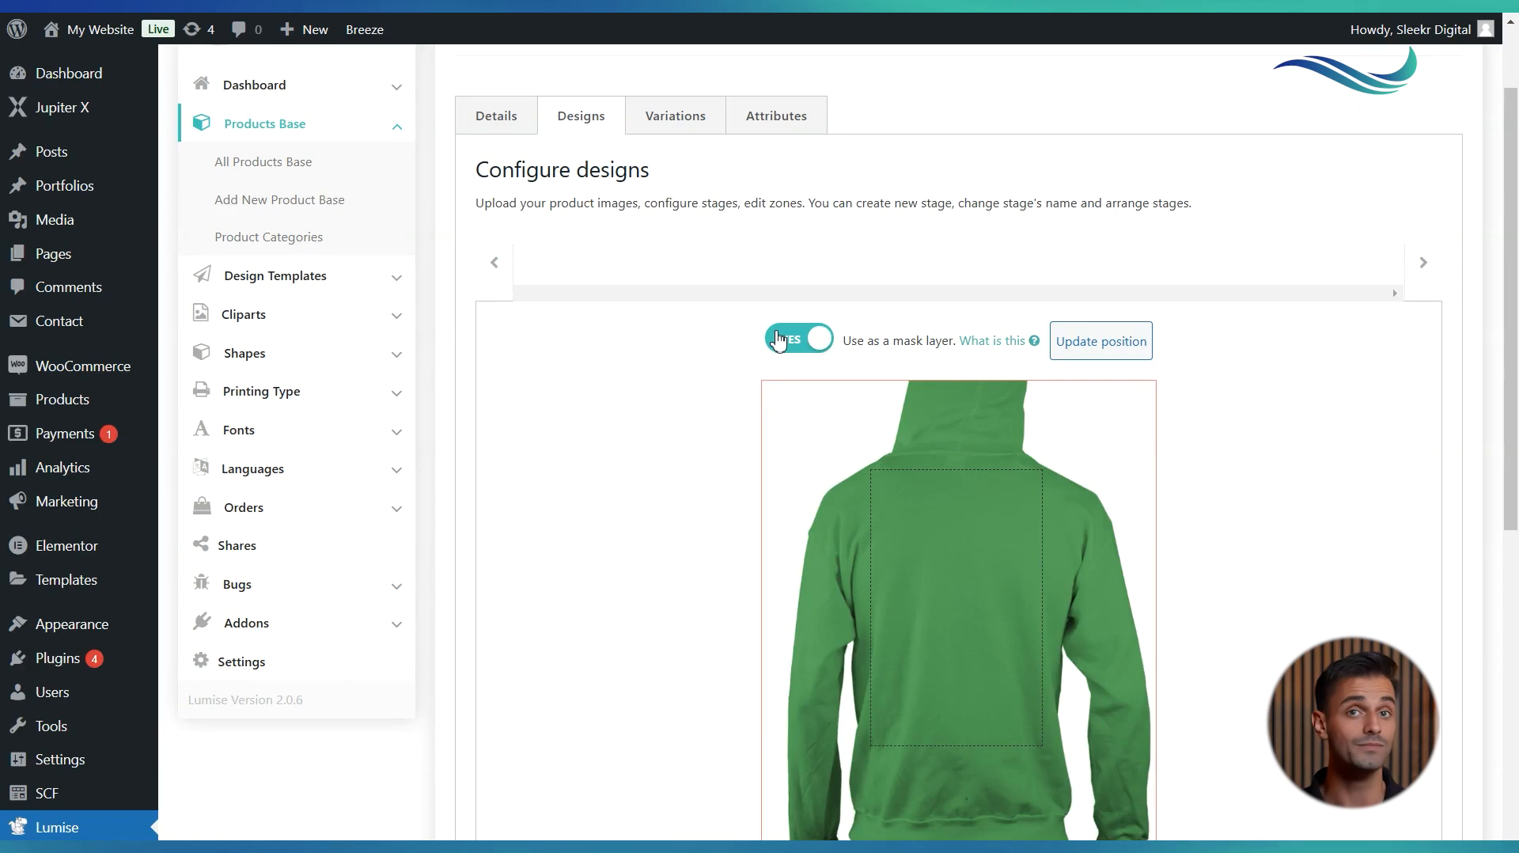
scroll(780, 339, "down", 4)
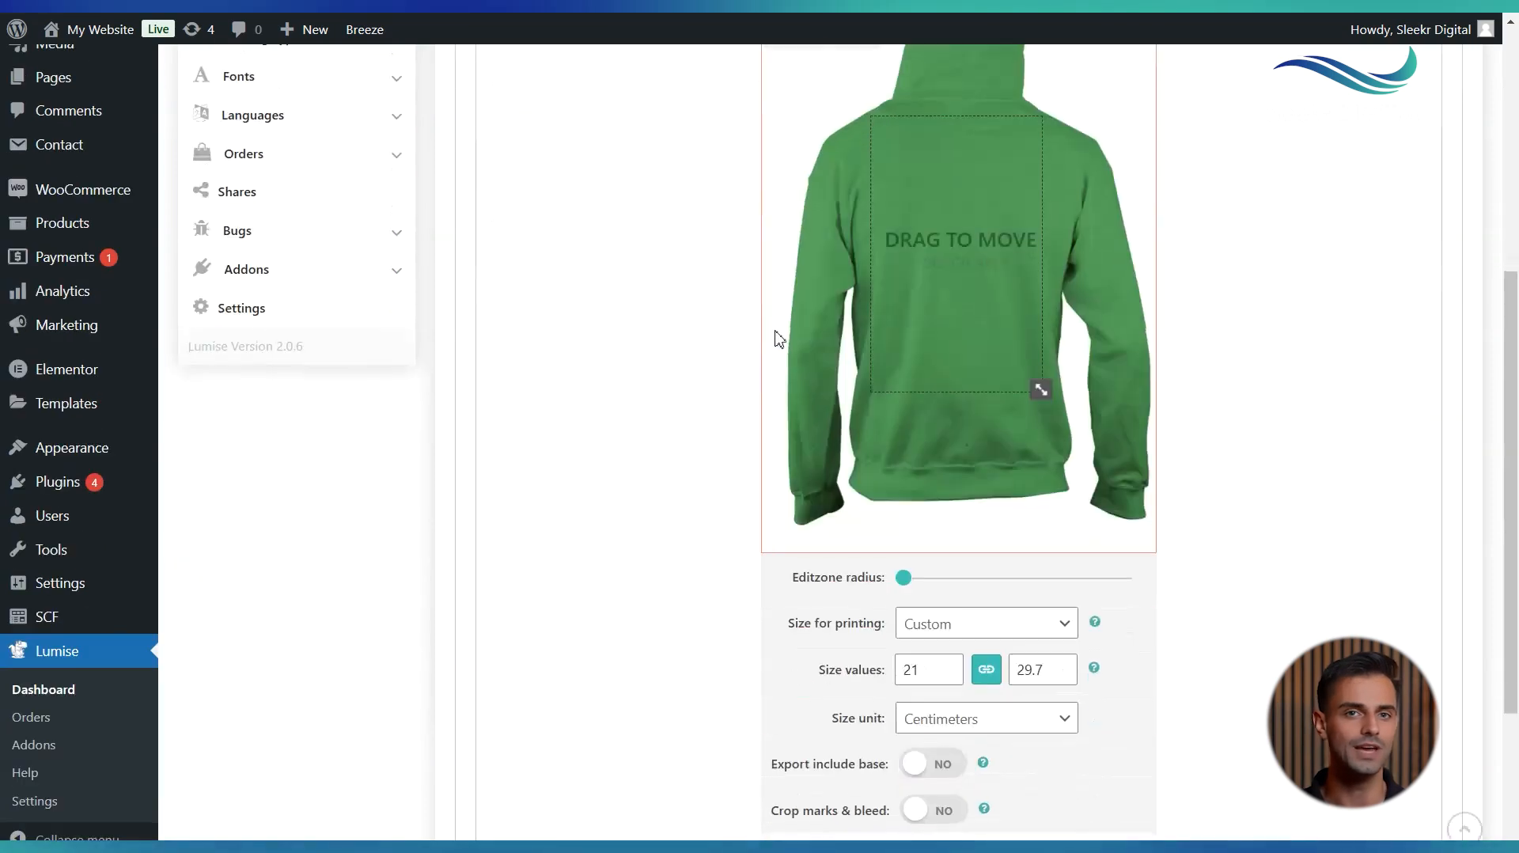
scroll(906, 584, "down", 1)
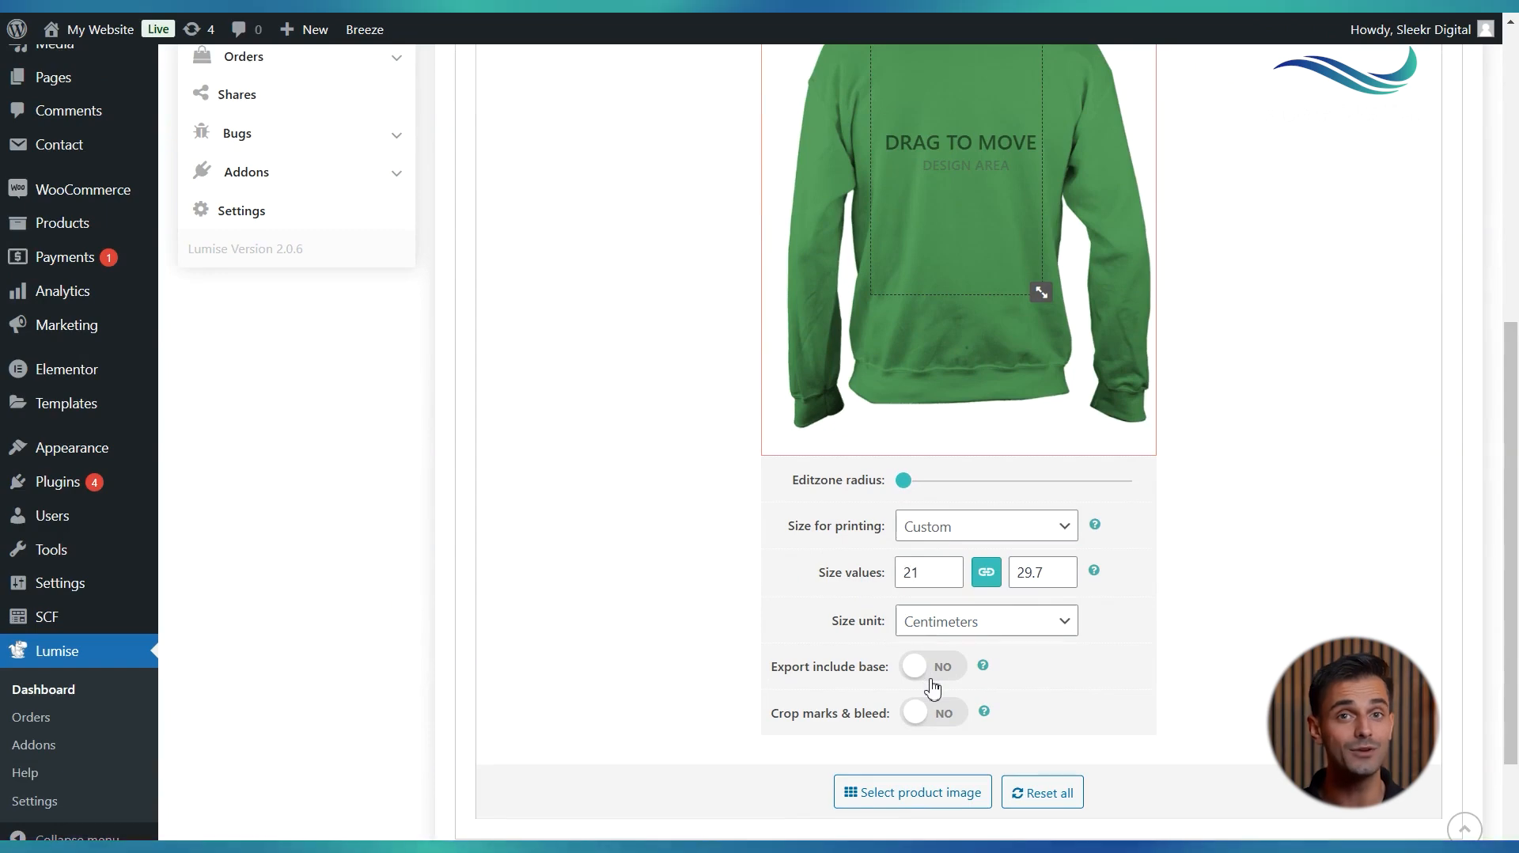
scroll(943, 720, "up", 7)
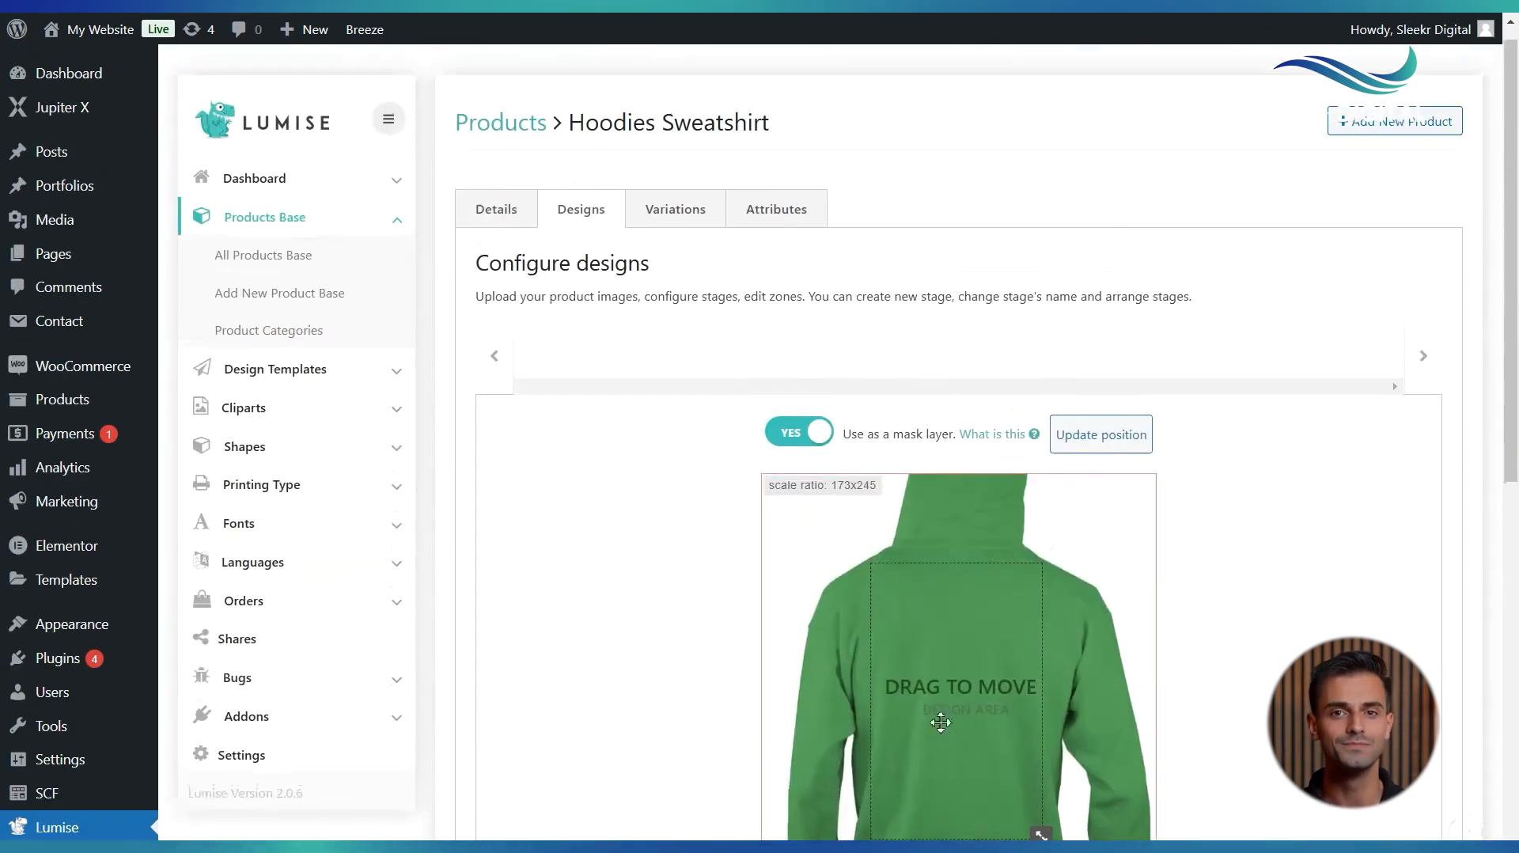
- Check the product's variations and attributes, add a blank attribute, and look through its available attribute types
left_click(681, 212)
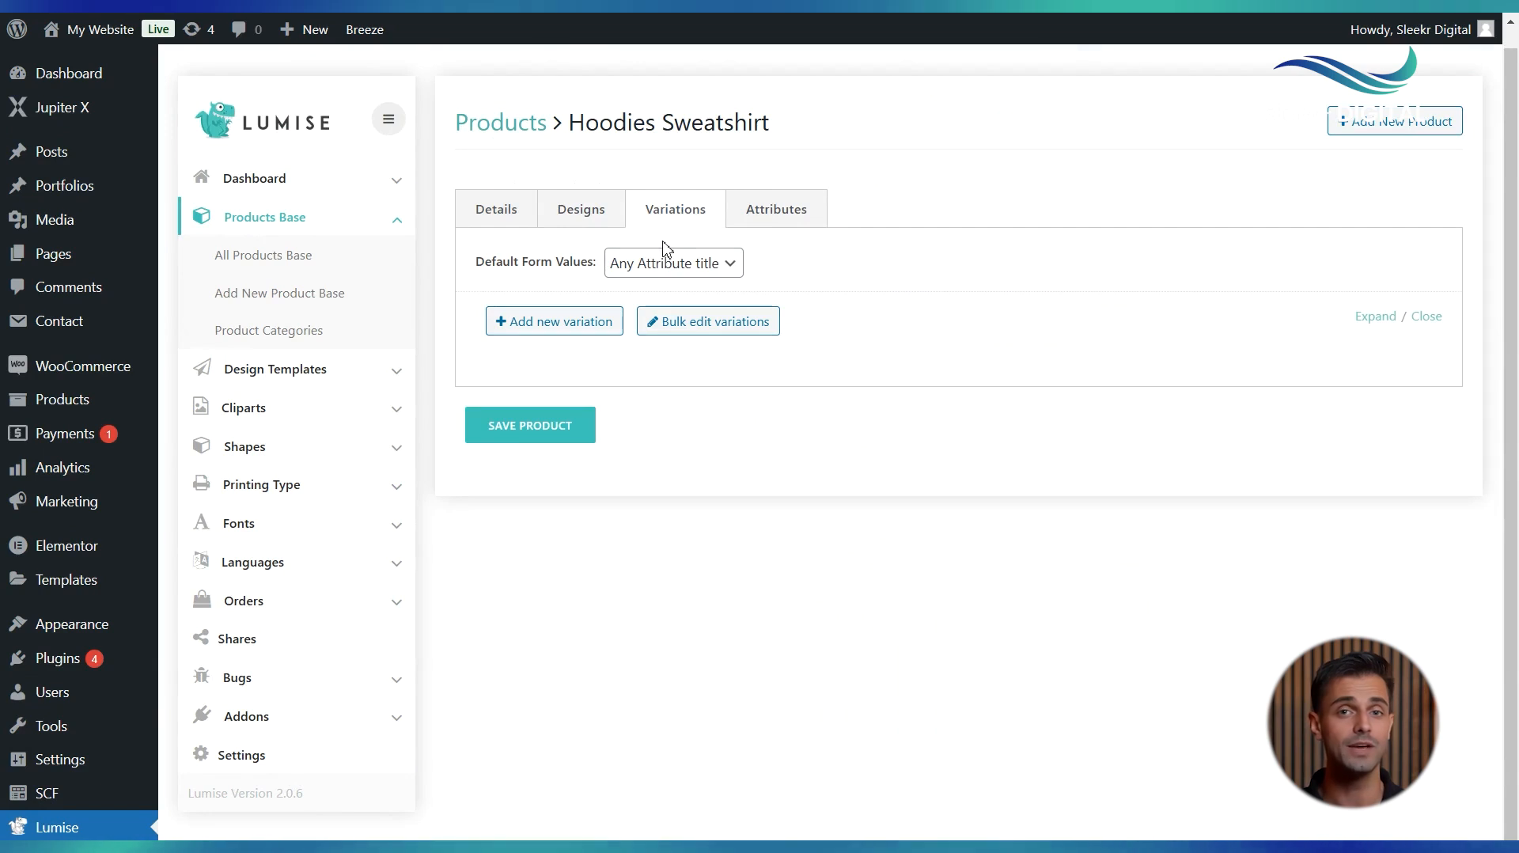
left_click(766, 229)
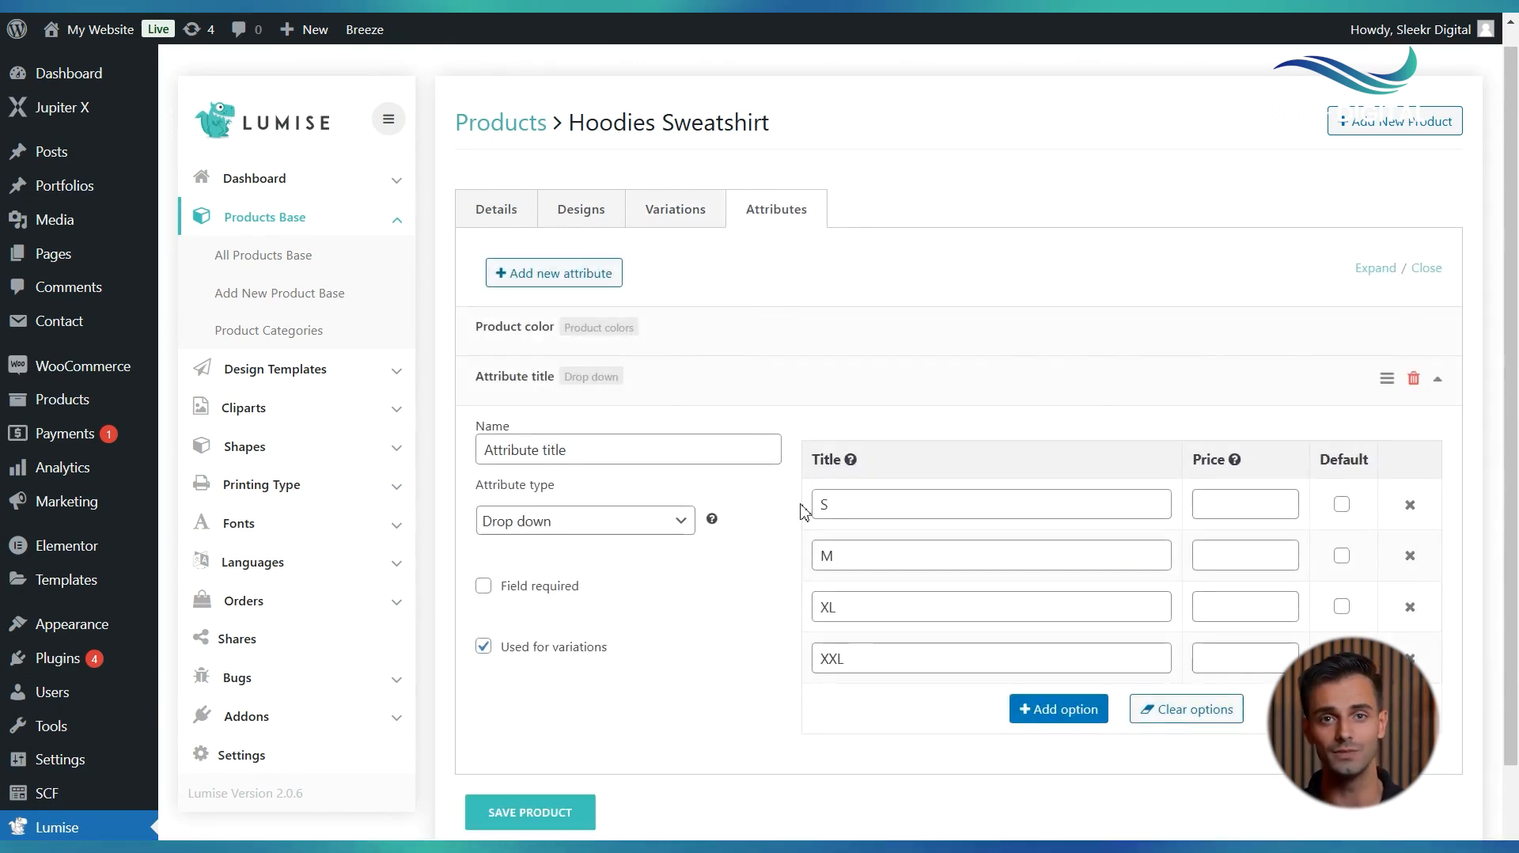
left_click(546, 282)
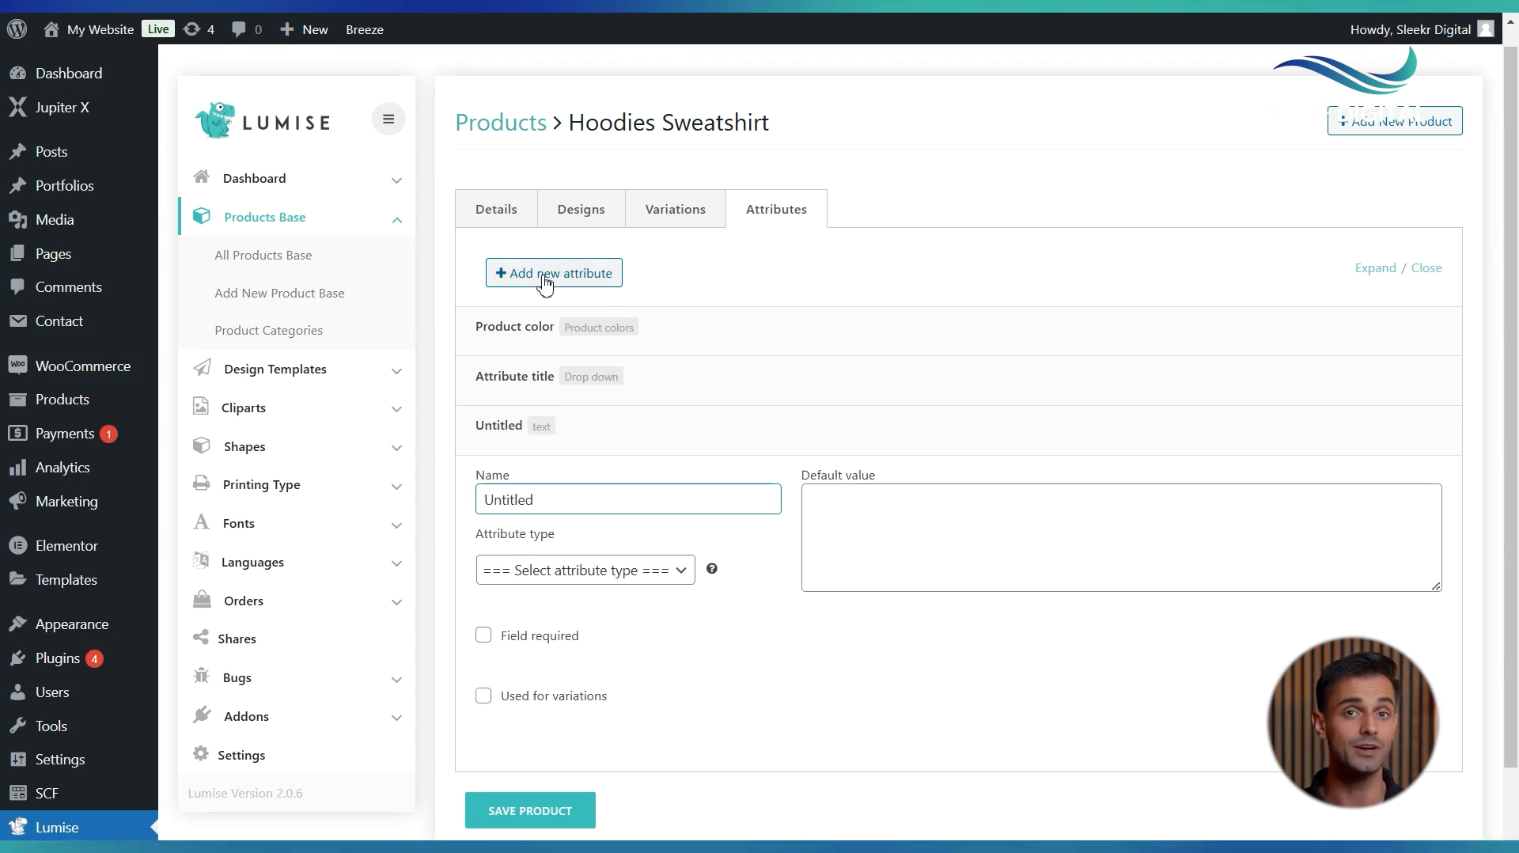
left_click(653, 566)
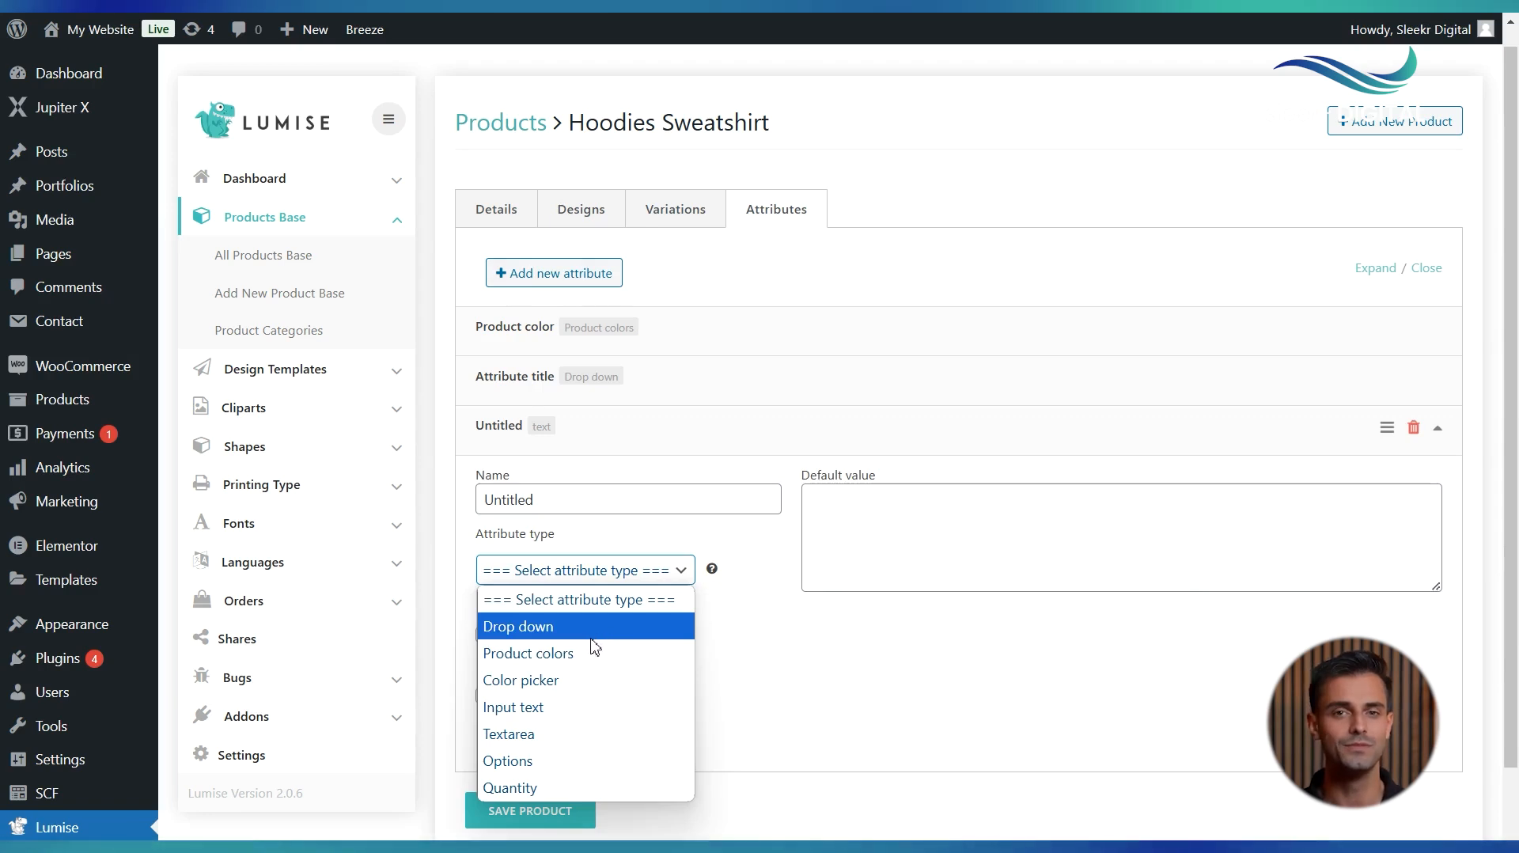
left_click(845, 547)
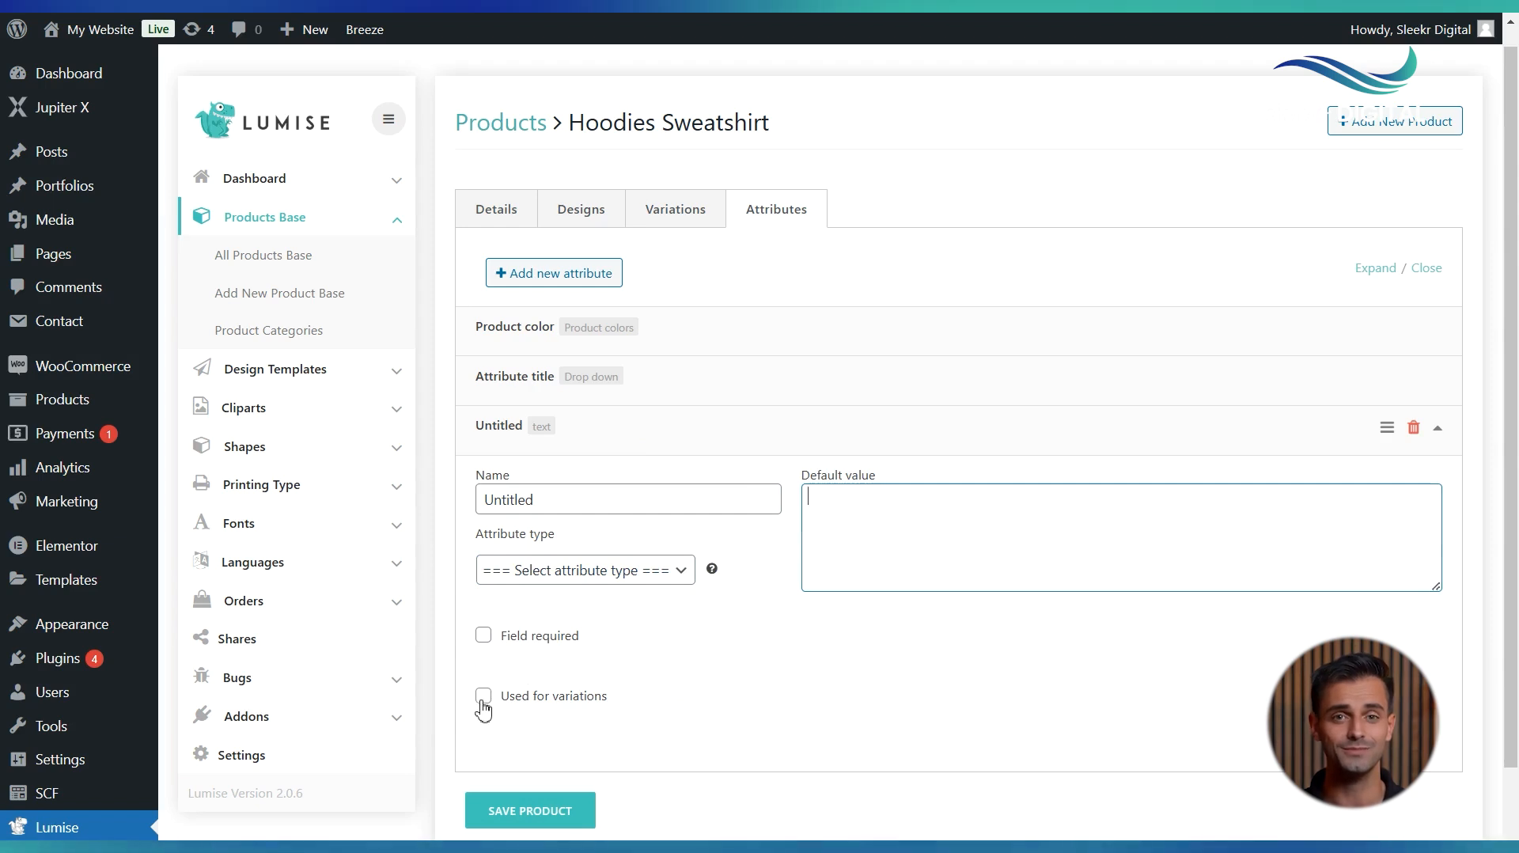
- Enable the Product color attribute for use in variations and save the product
left_click(650, 344)
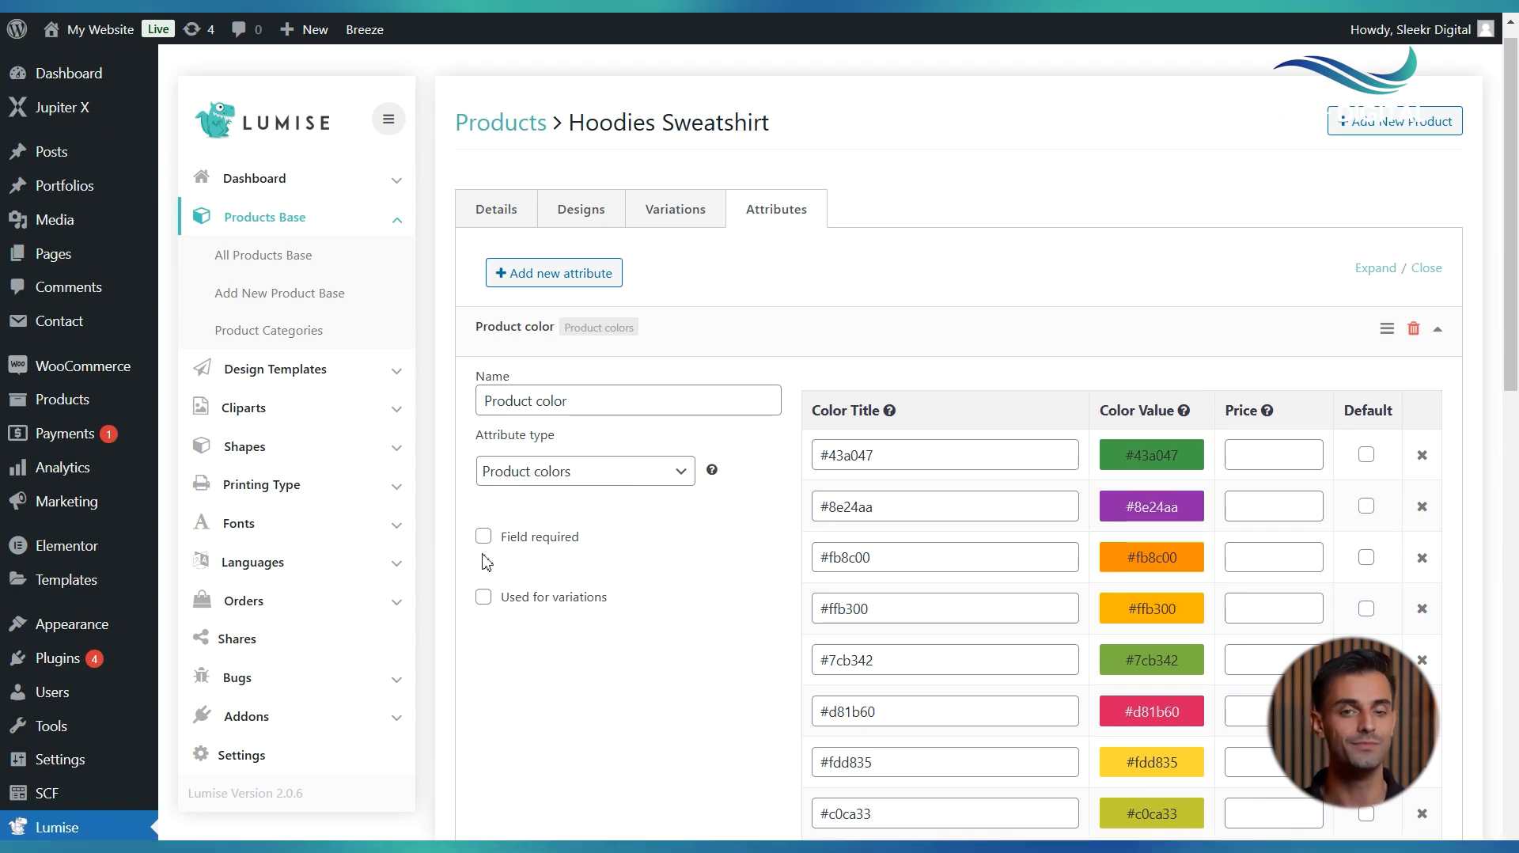
left_click(483, 599)
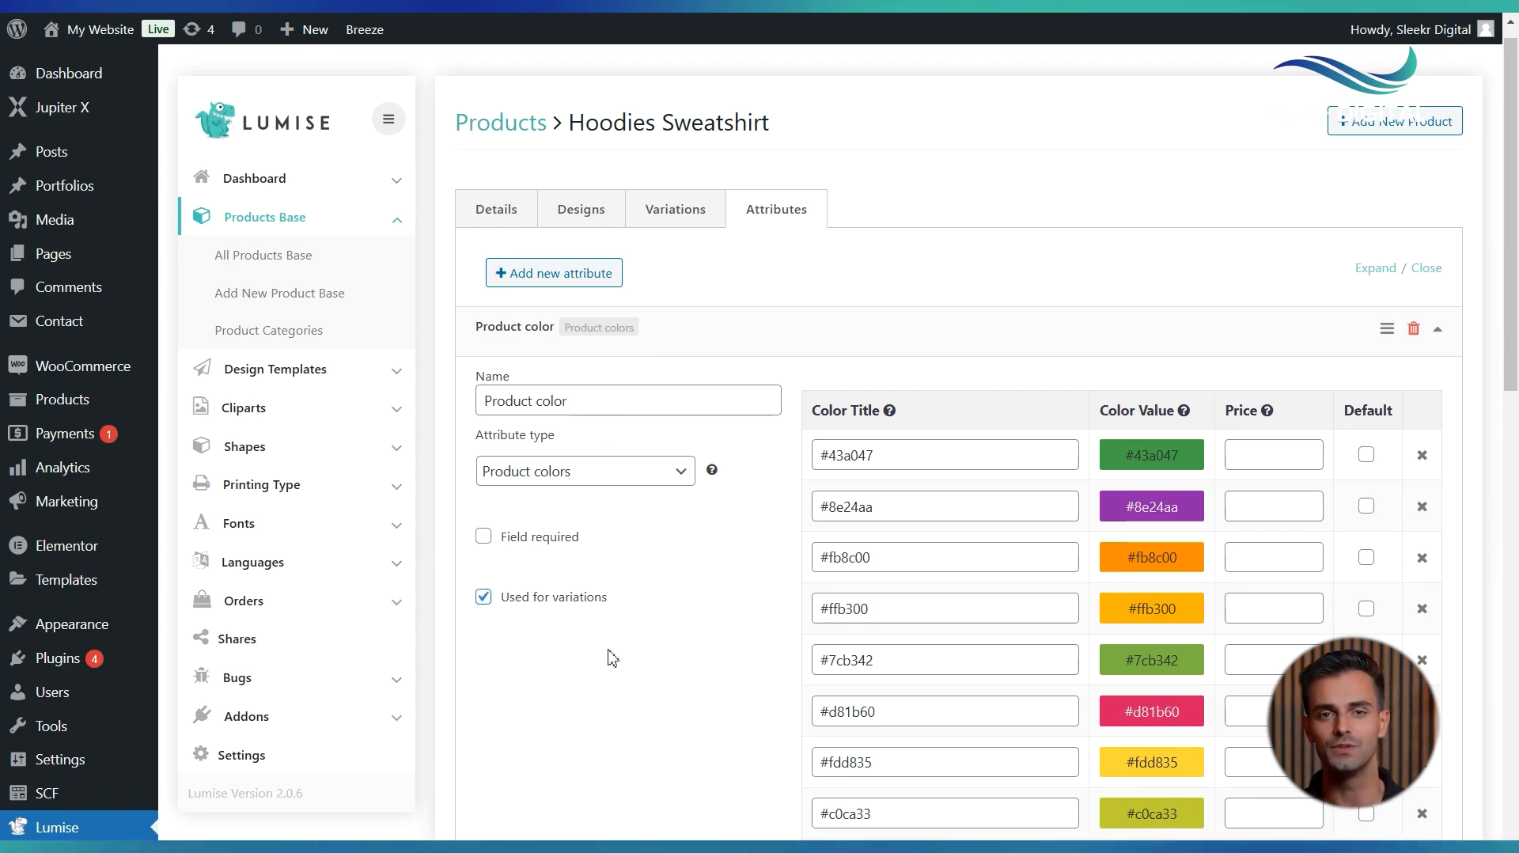
scroll(614, 658, "down", 10)
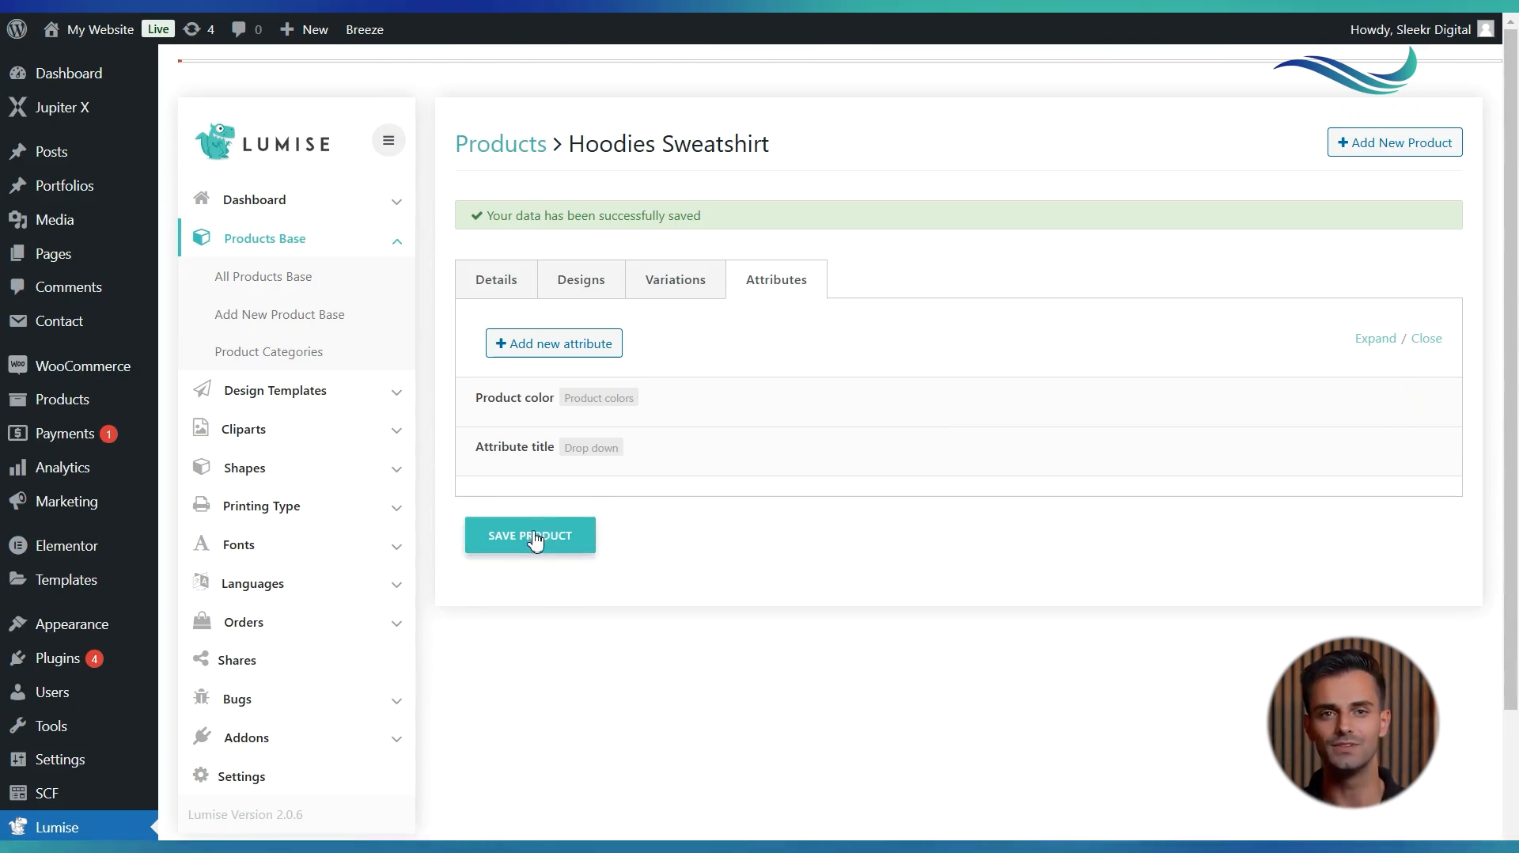
- Add a size S variation with a regular price of 50 and review its quantity, description and configuration options
left_click(685, 282)
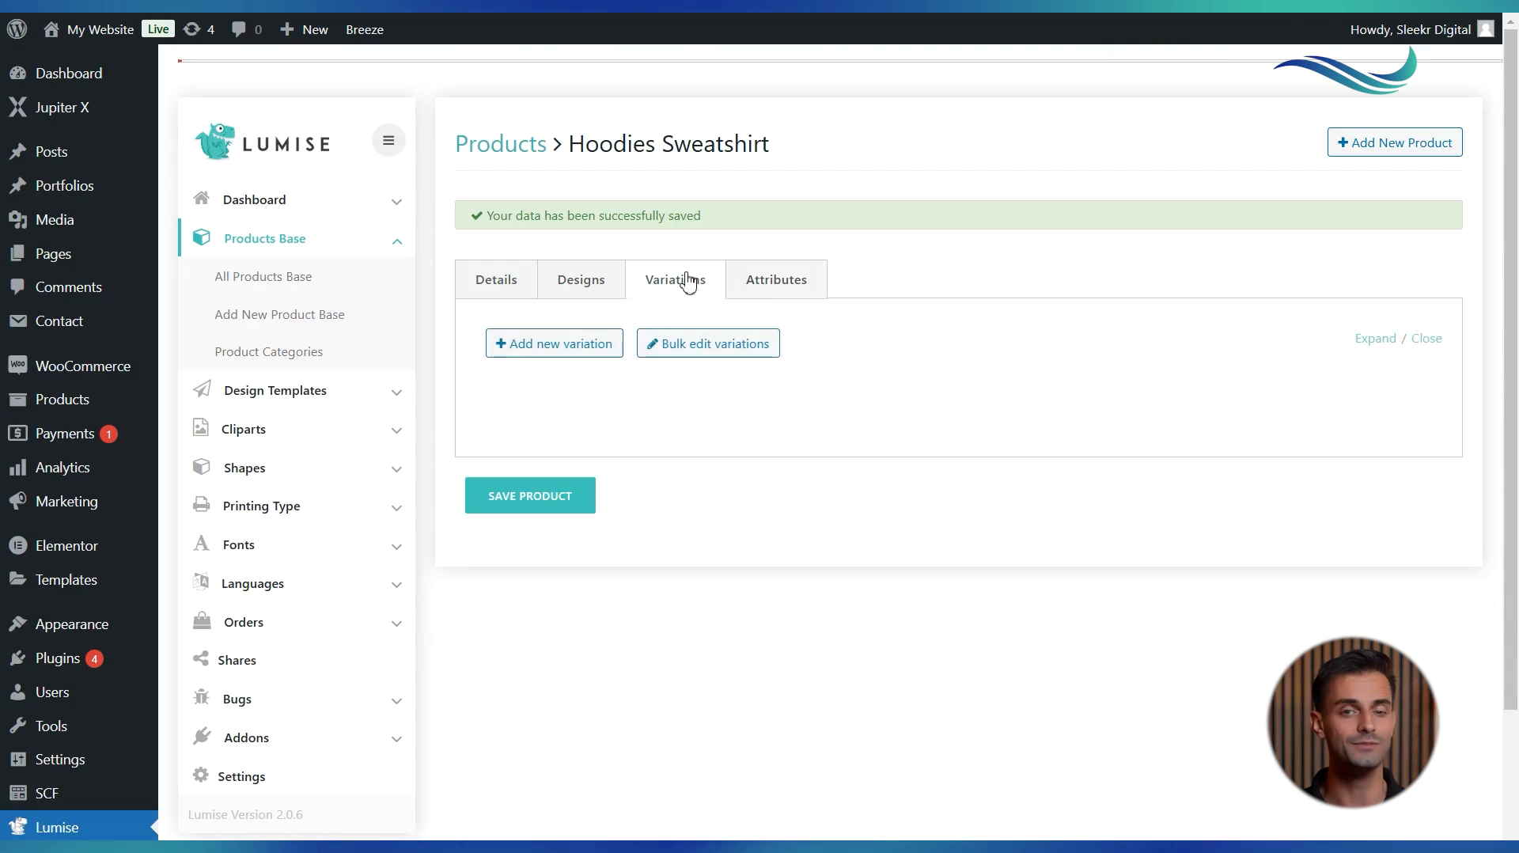
left_click(549, 345)
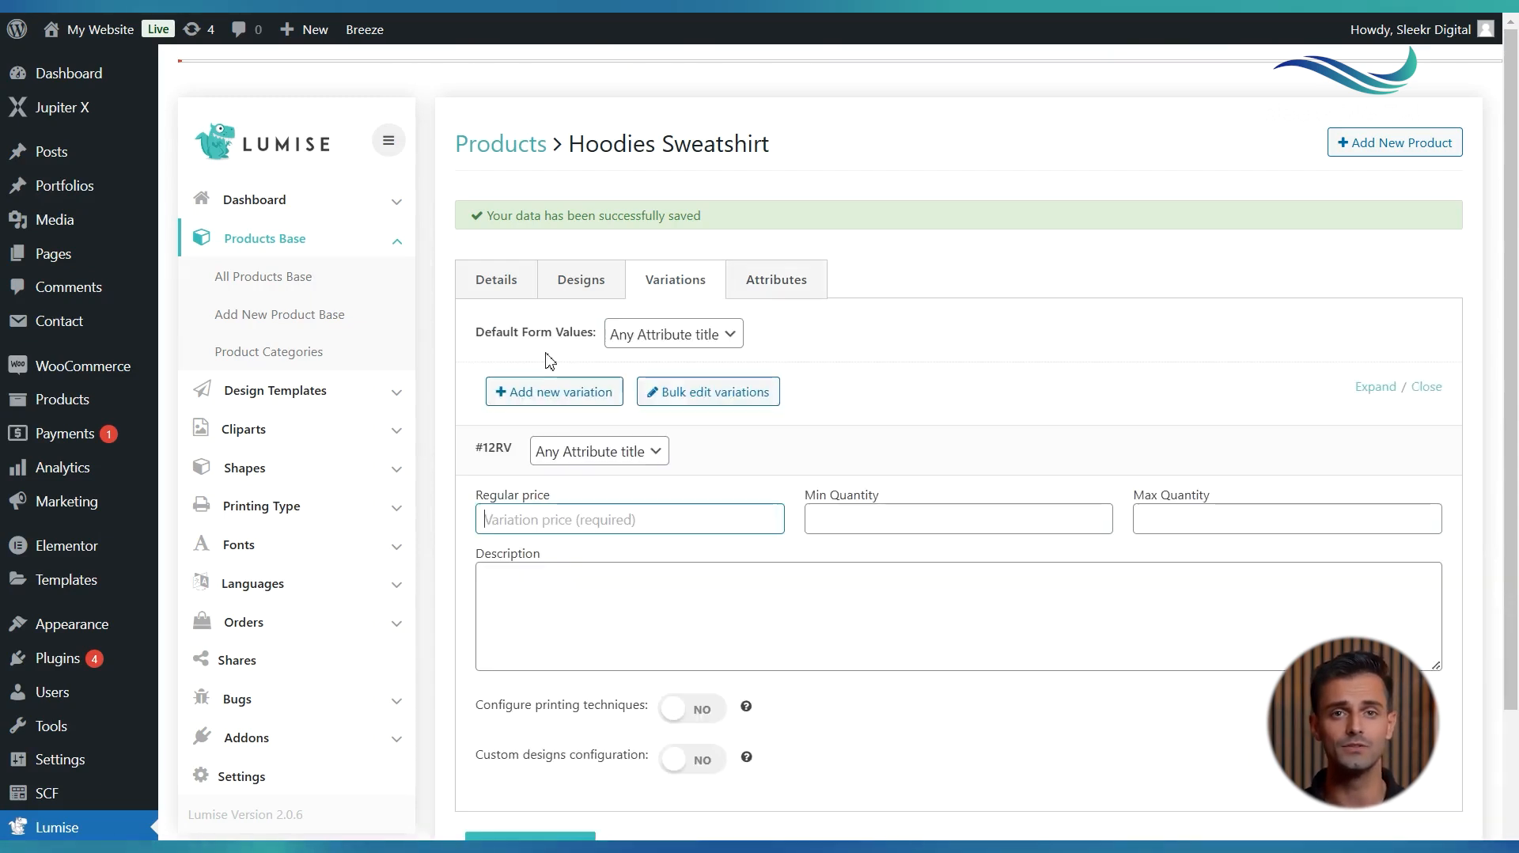
left_click(589, 452)
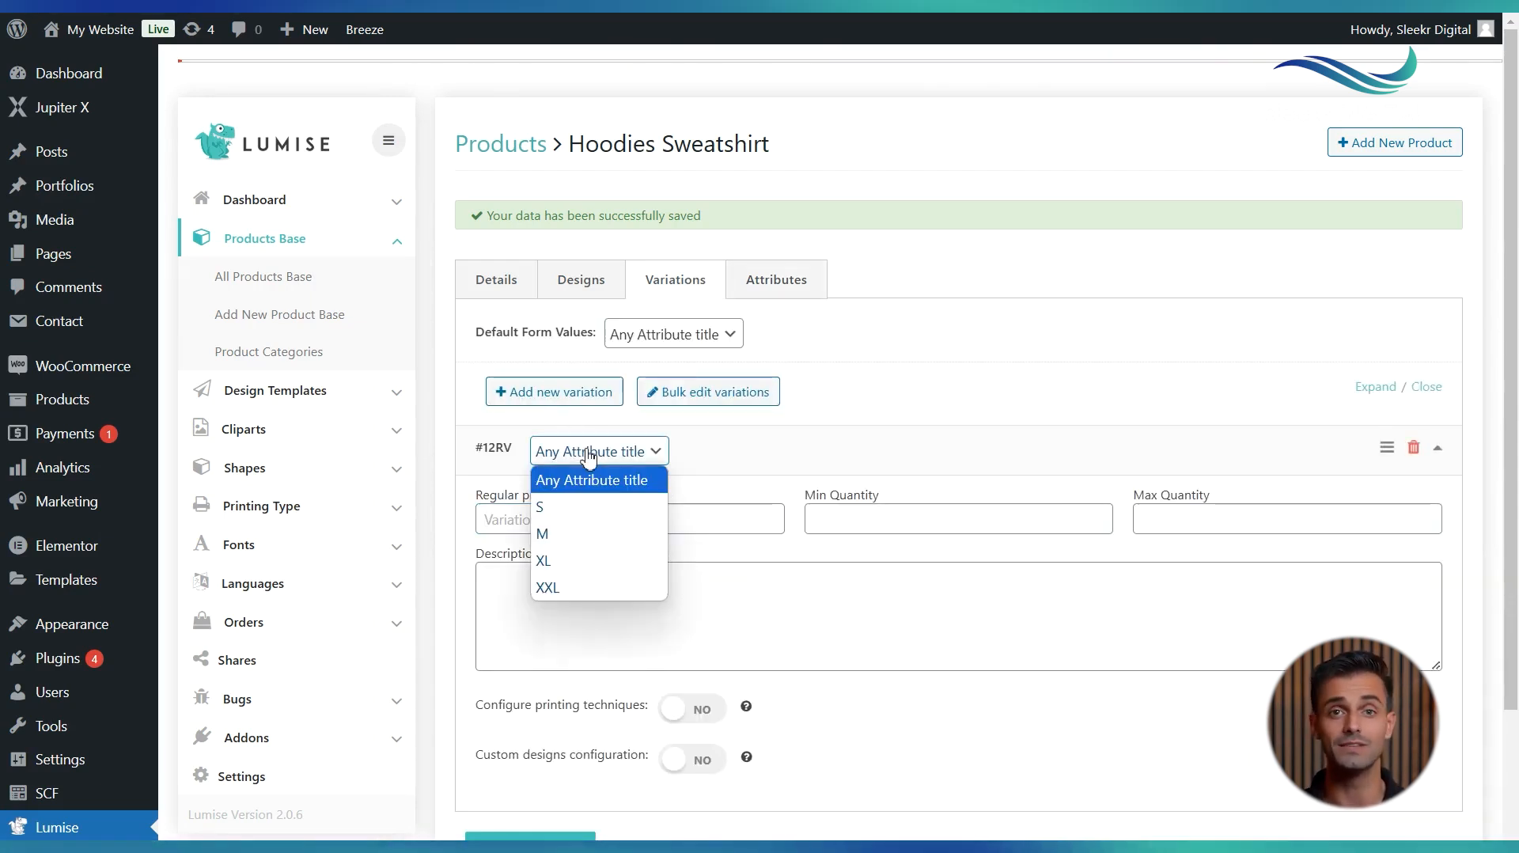
left_click(585, 509)
left_click(588, 523)
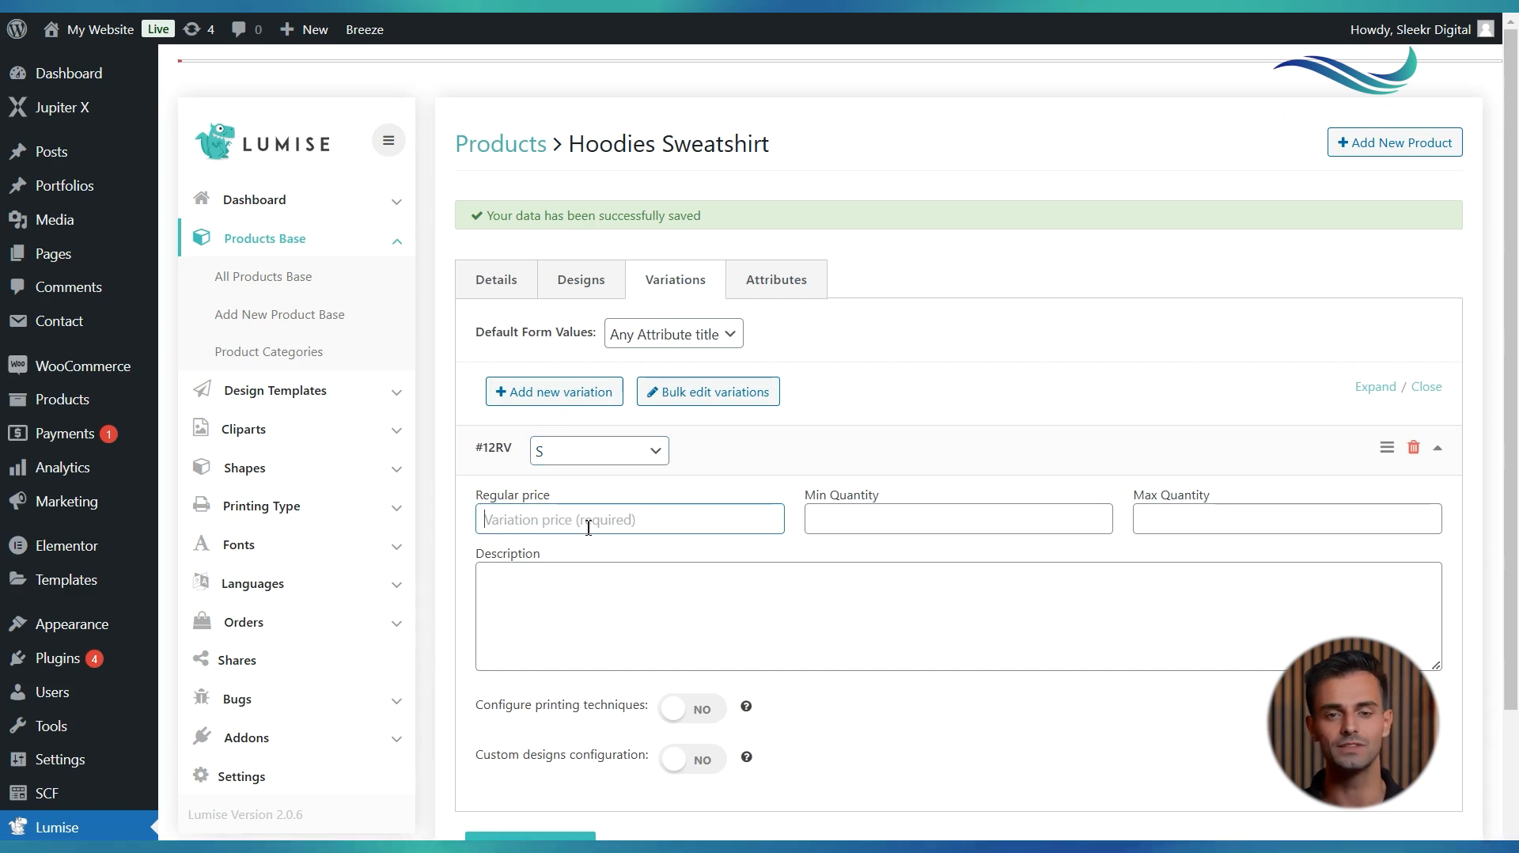
type("50")
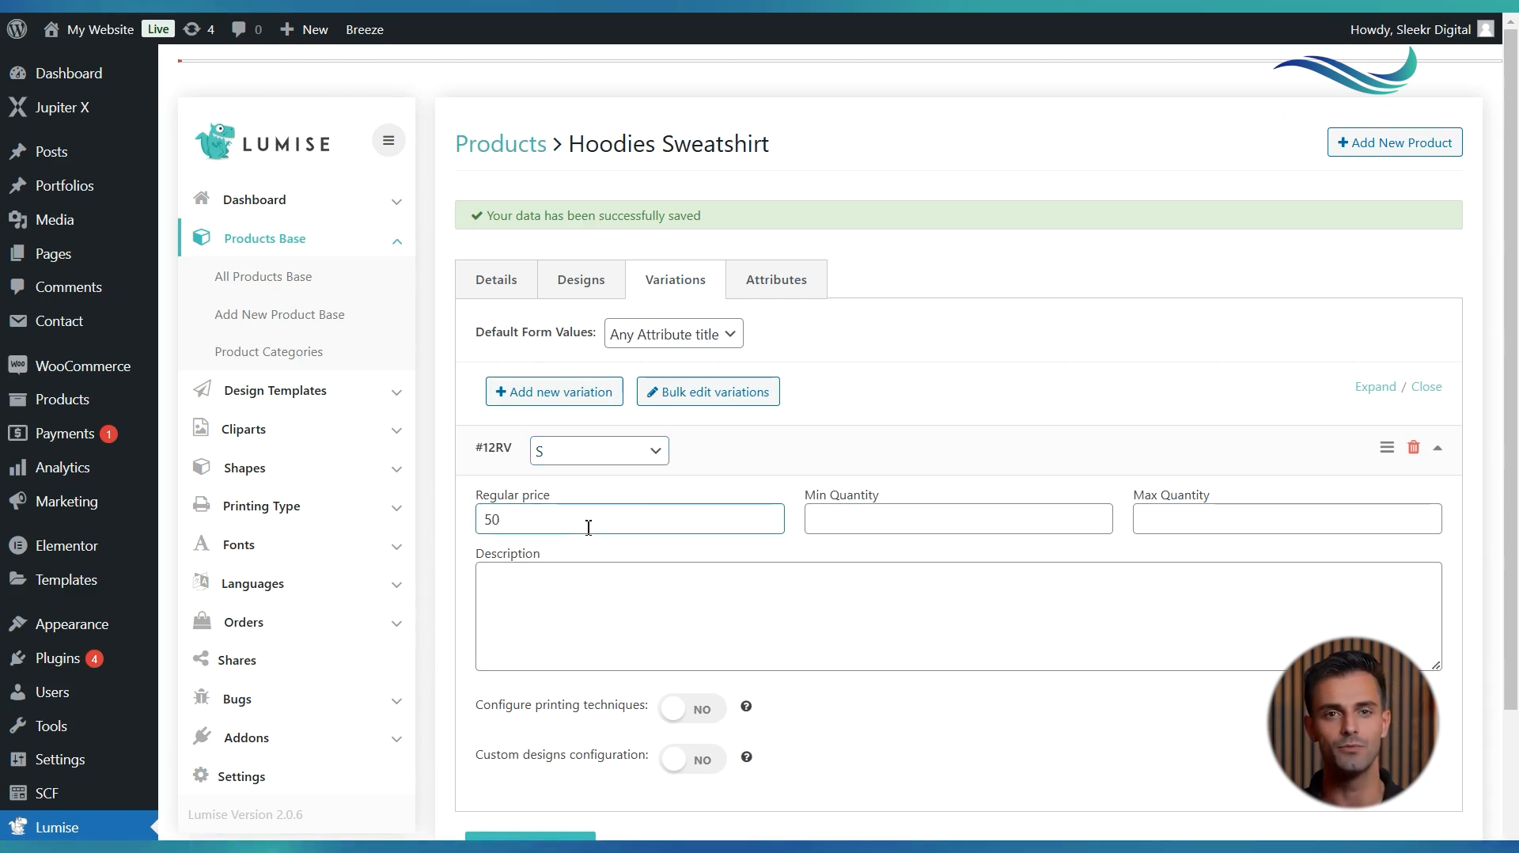
left_click(865, 522)
left_click(1230, 511)
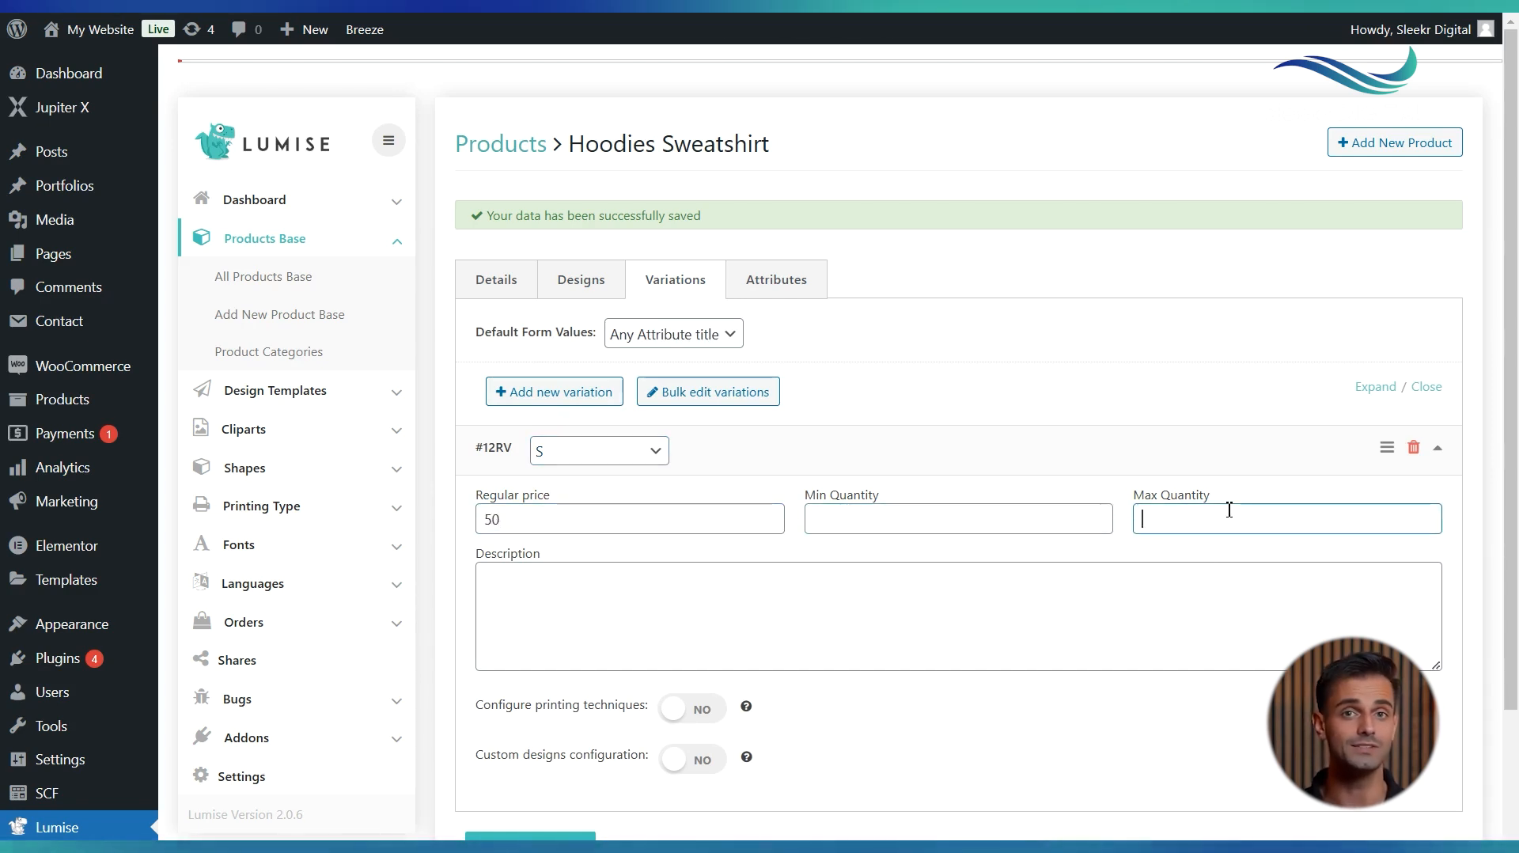
left_click(851, 628)
scroll(851, 627, "down", 2)
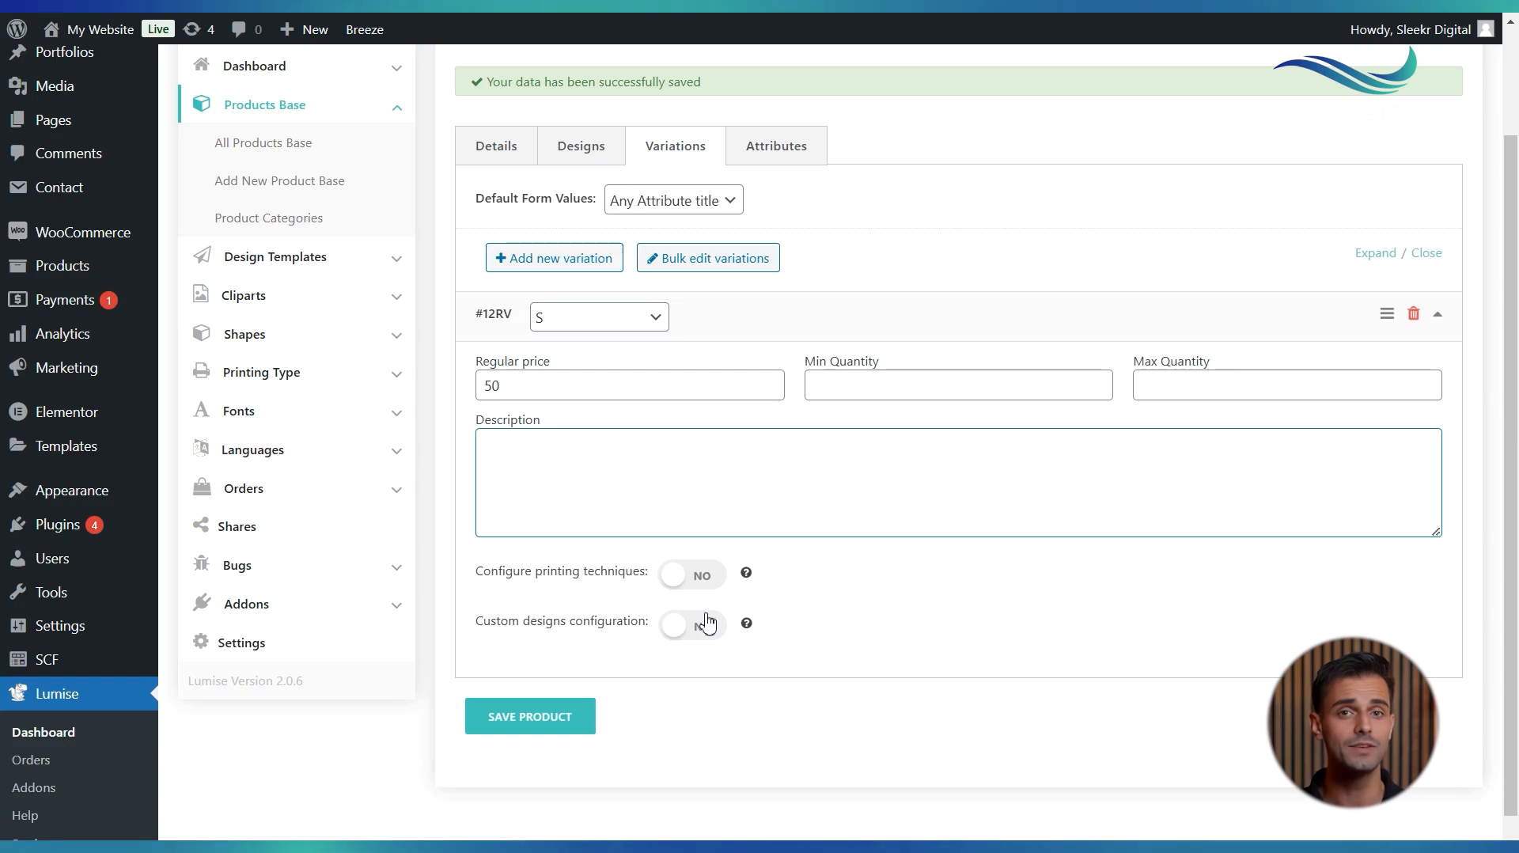
scroll(704, 630, "up", 2)
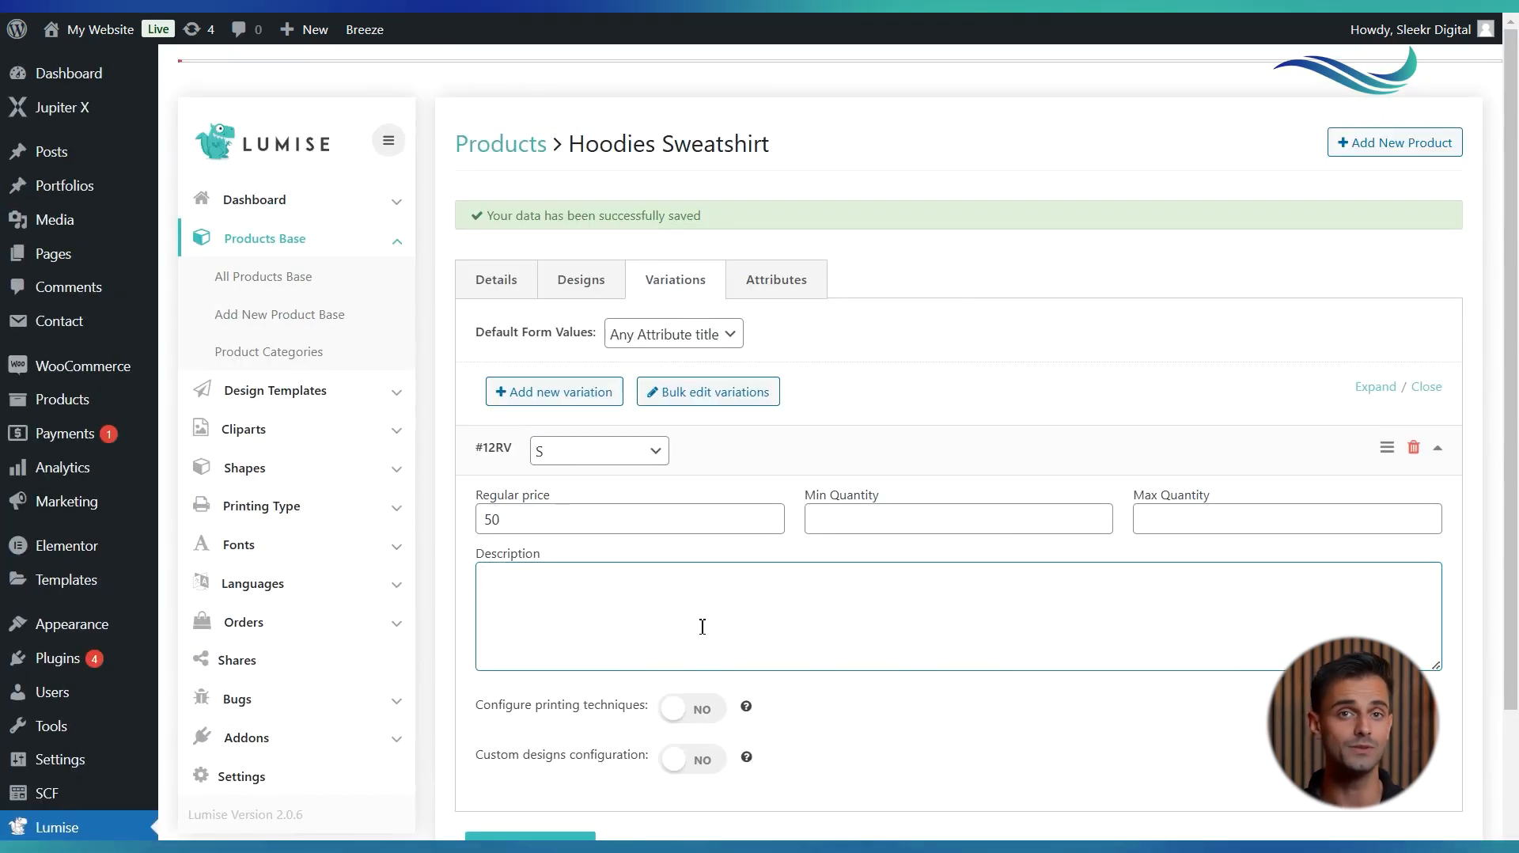
- Add a second variation for size M with a regular price of 70, leave its optional fields empty, and save the product
left_click(571, 405)
scroll(573, 420, "down", 1)
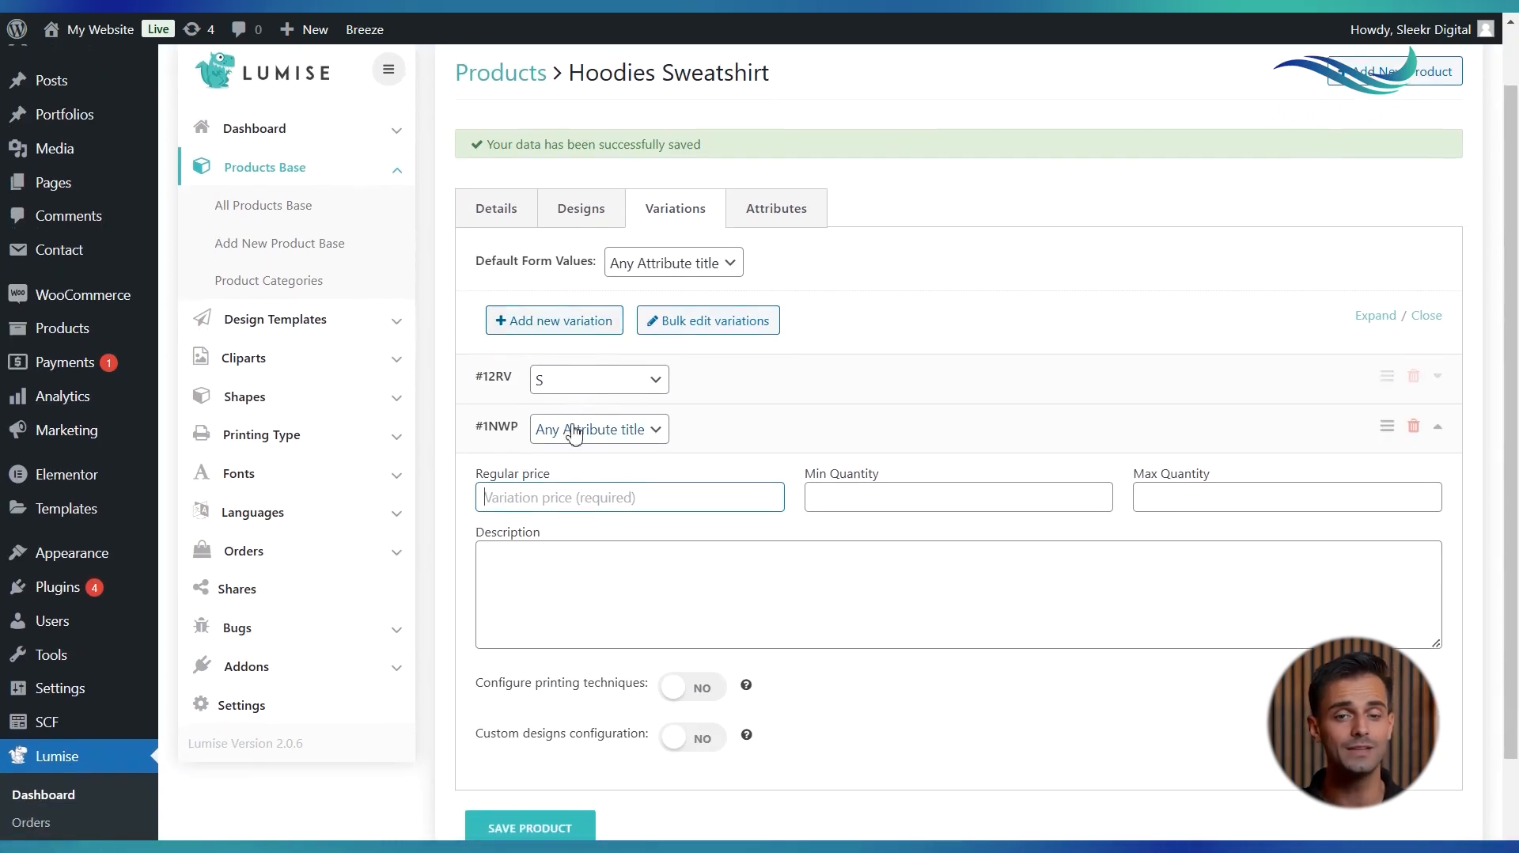
left_click(574, 434)
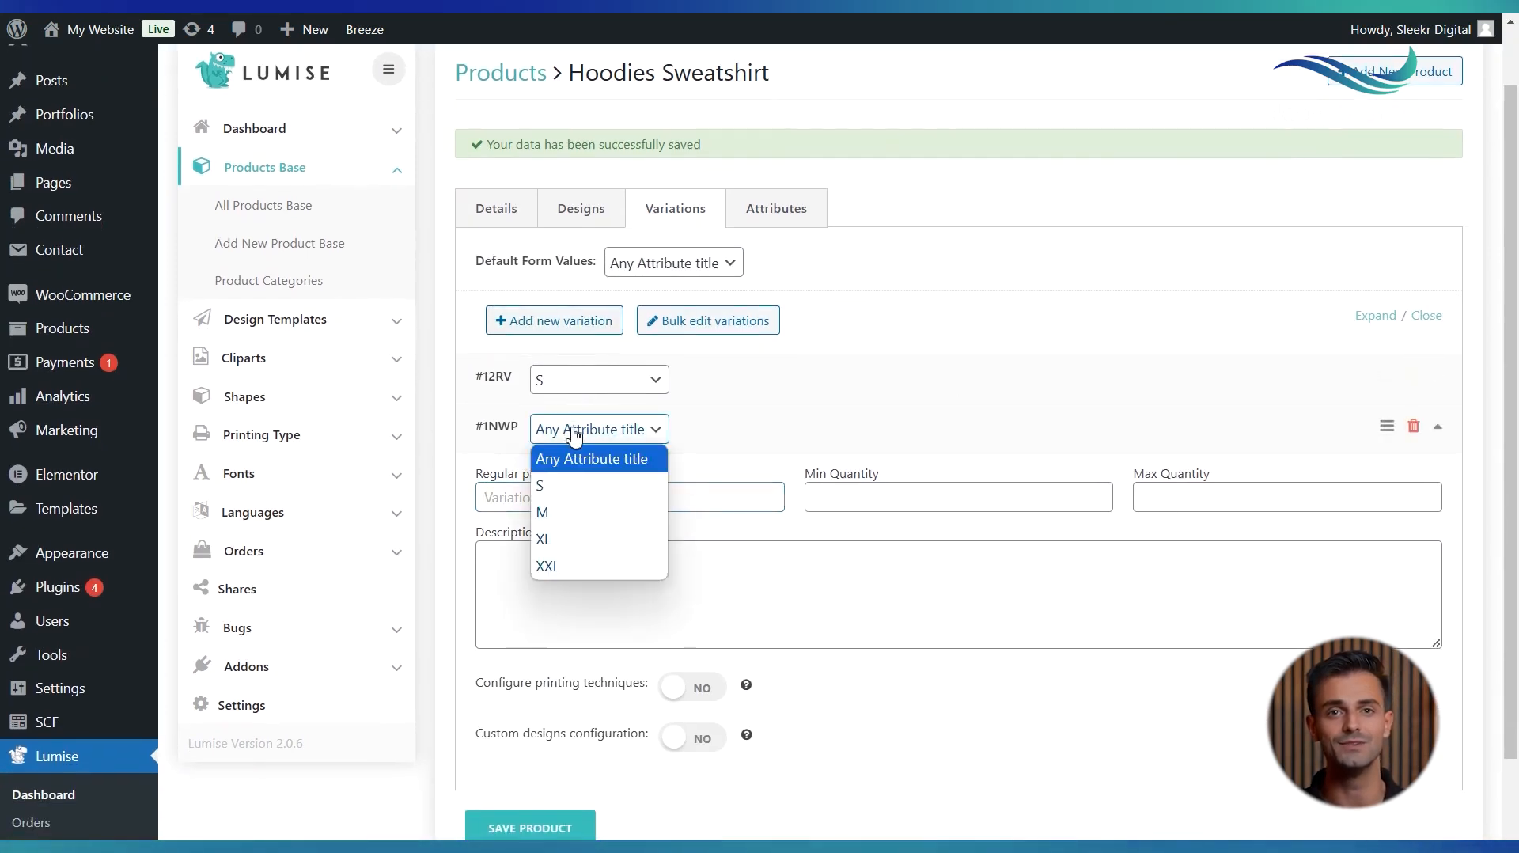
left_click(574, 513)
type("70")
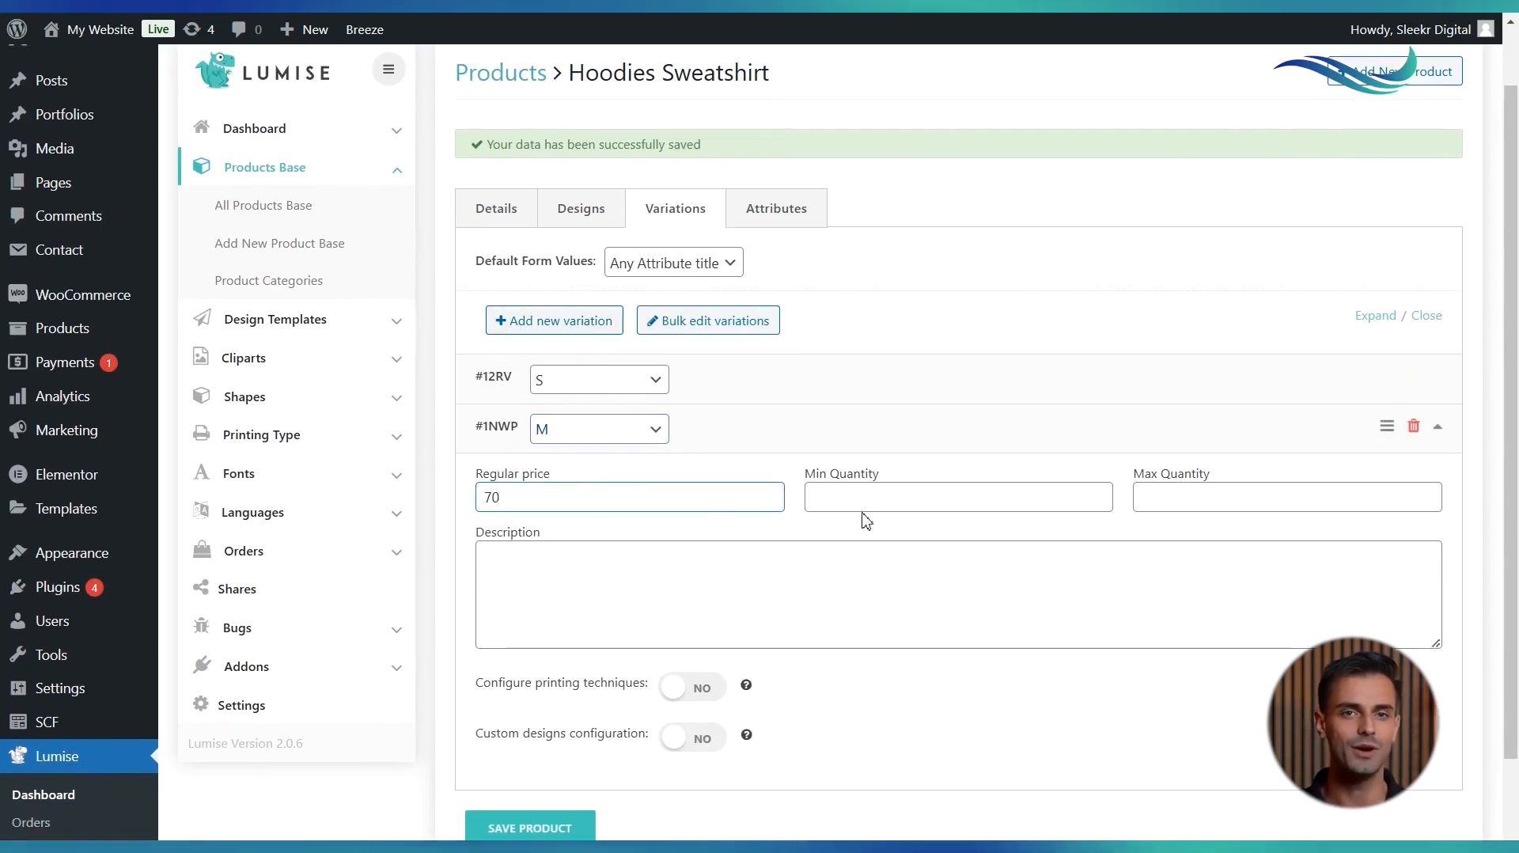
left_click(906, 510)
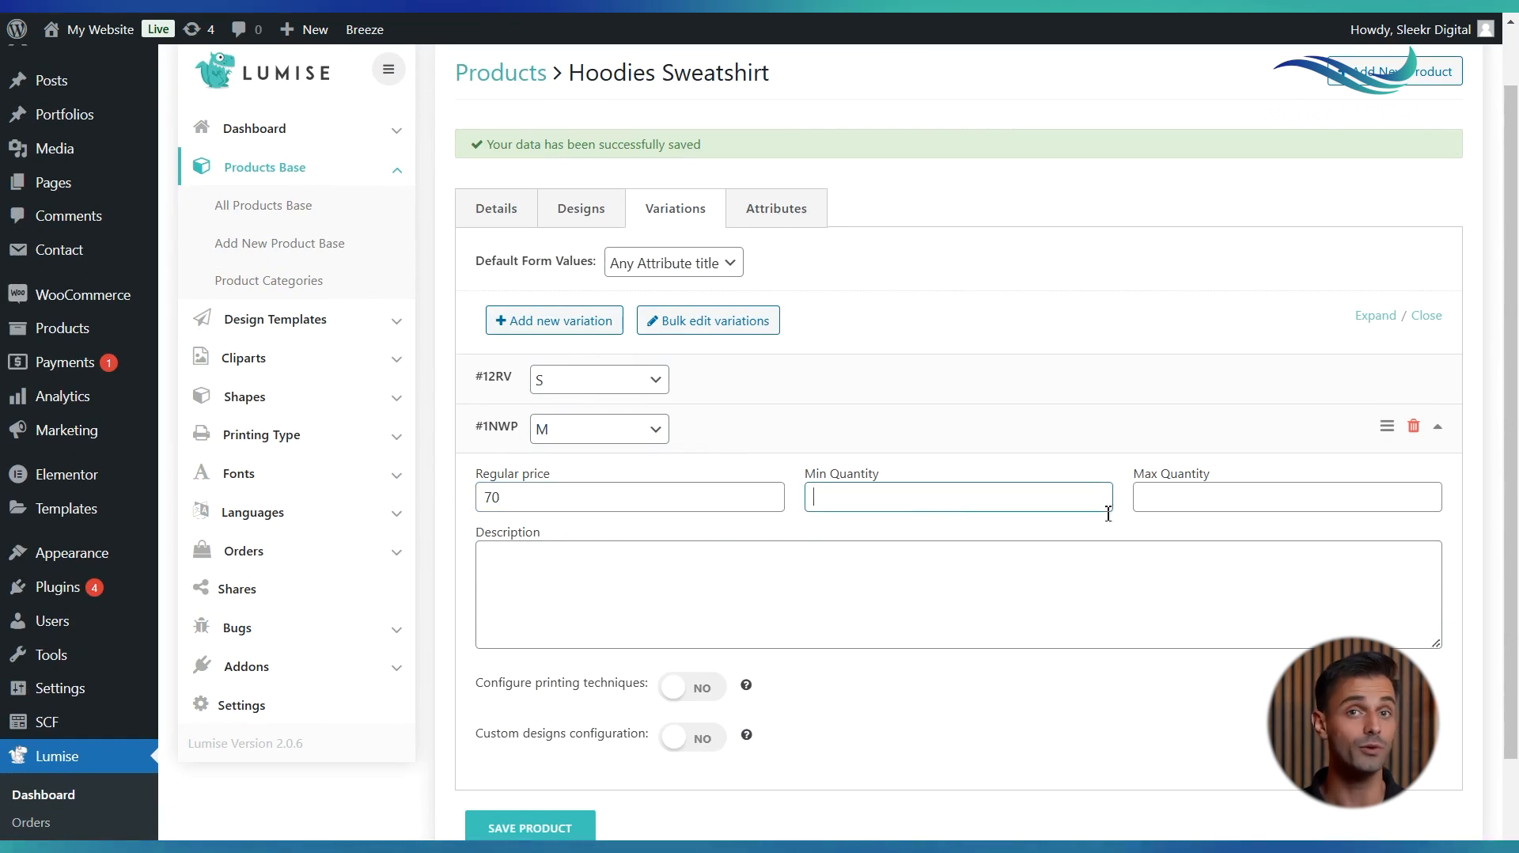
left_click(1193, 504)
left_click(633, 607)
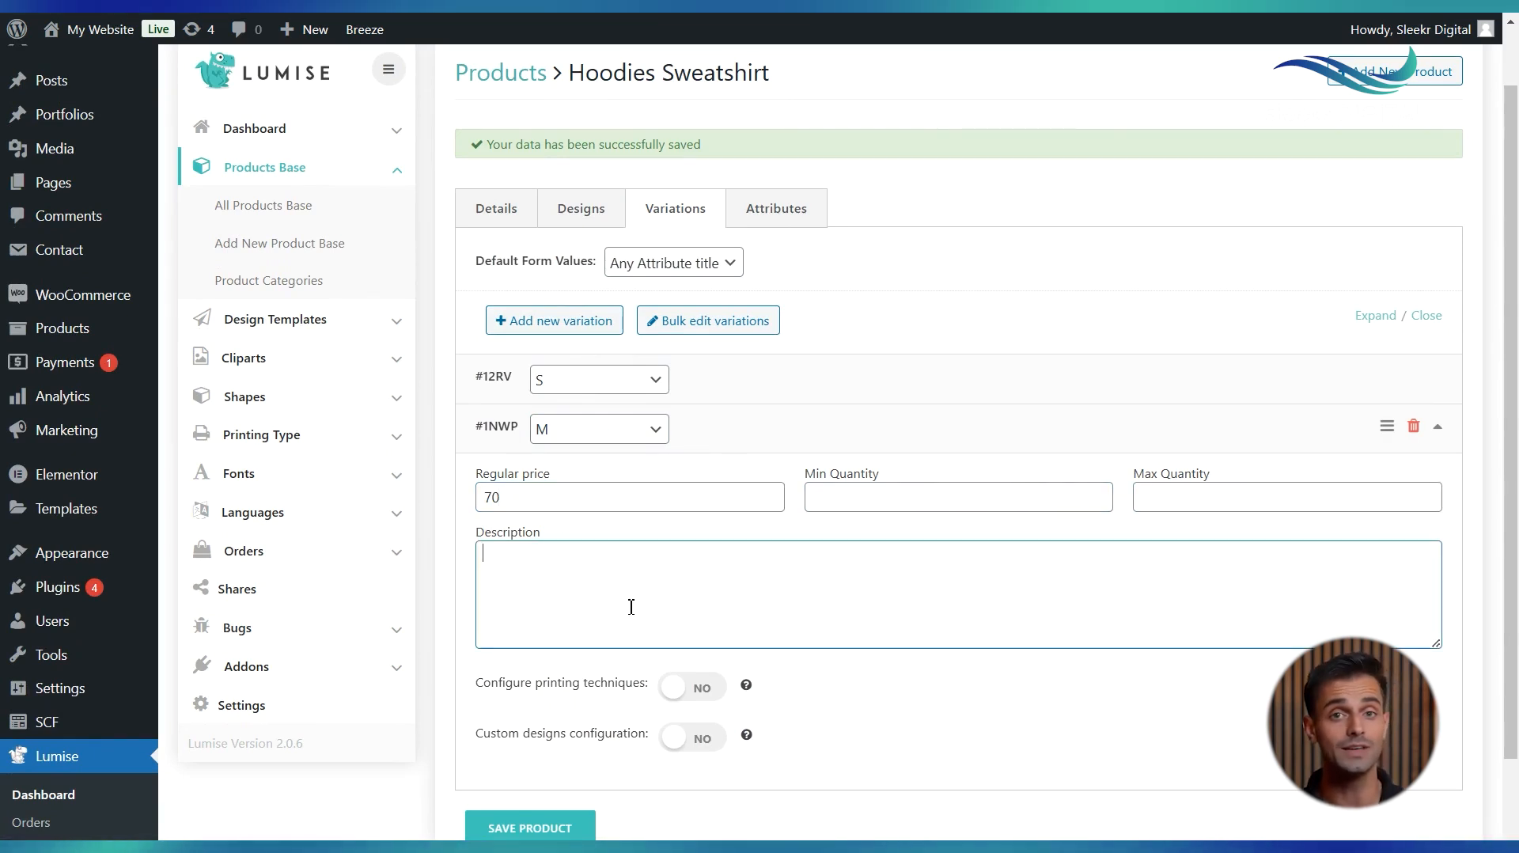
scroll(637, 608, "down", 2)
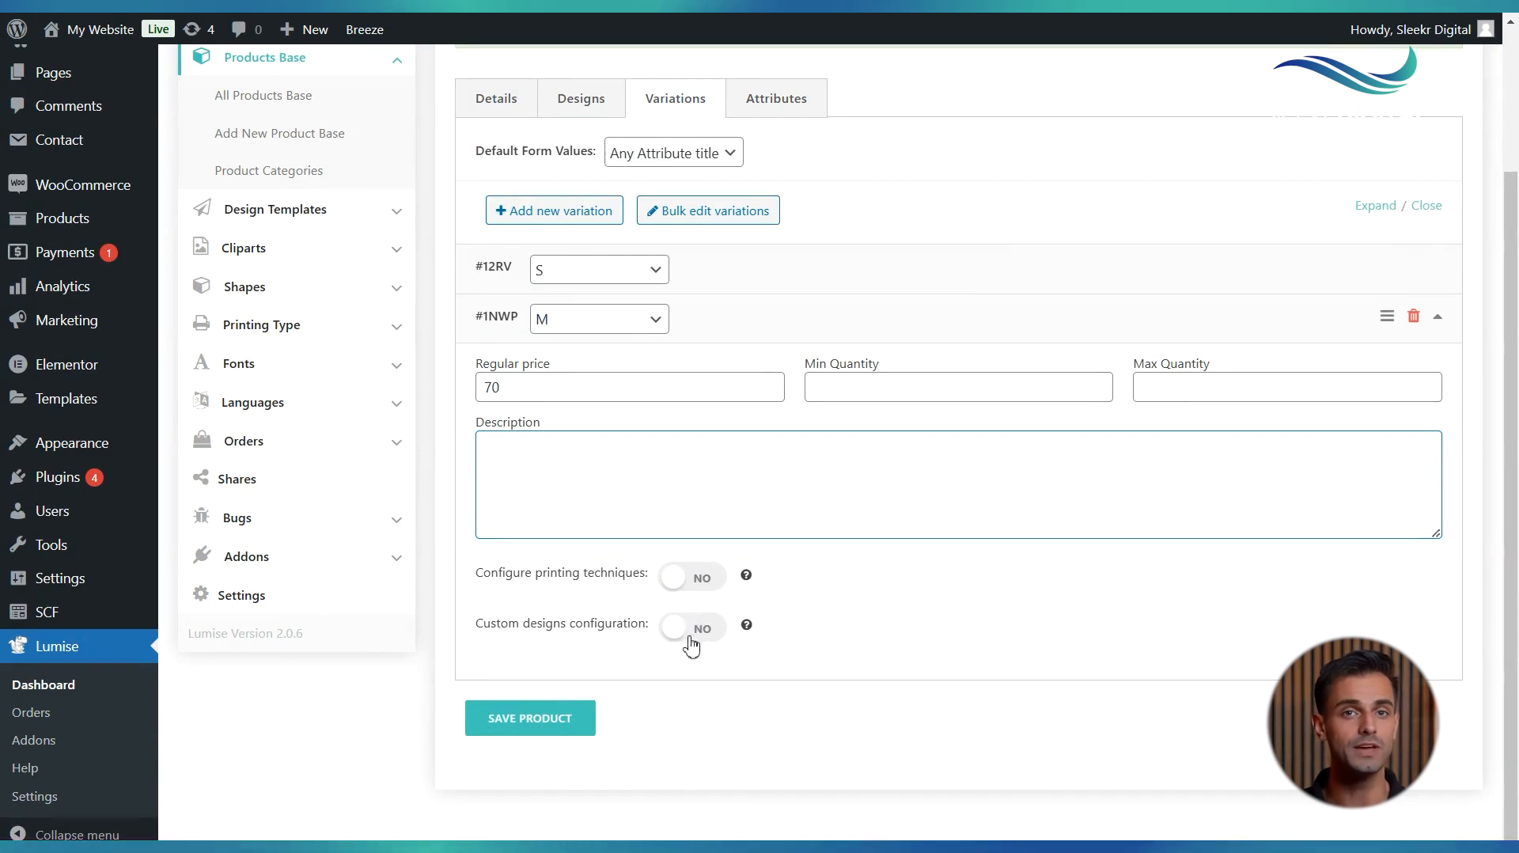
left_click(530, 720)
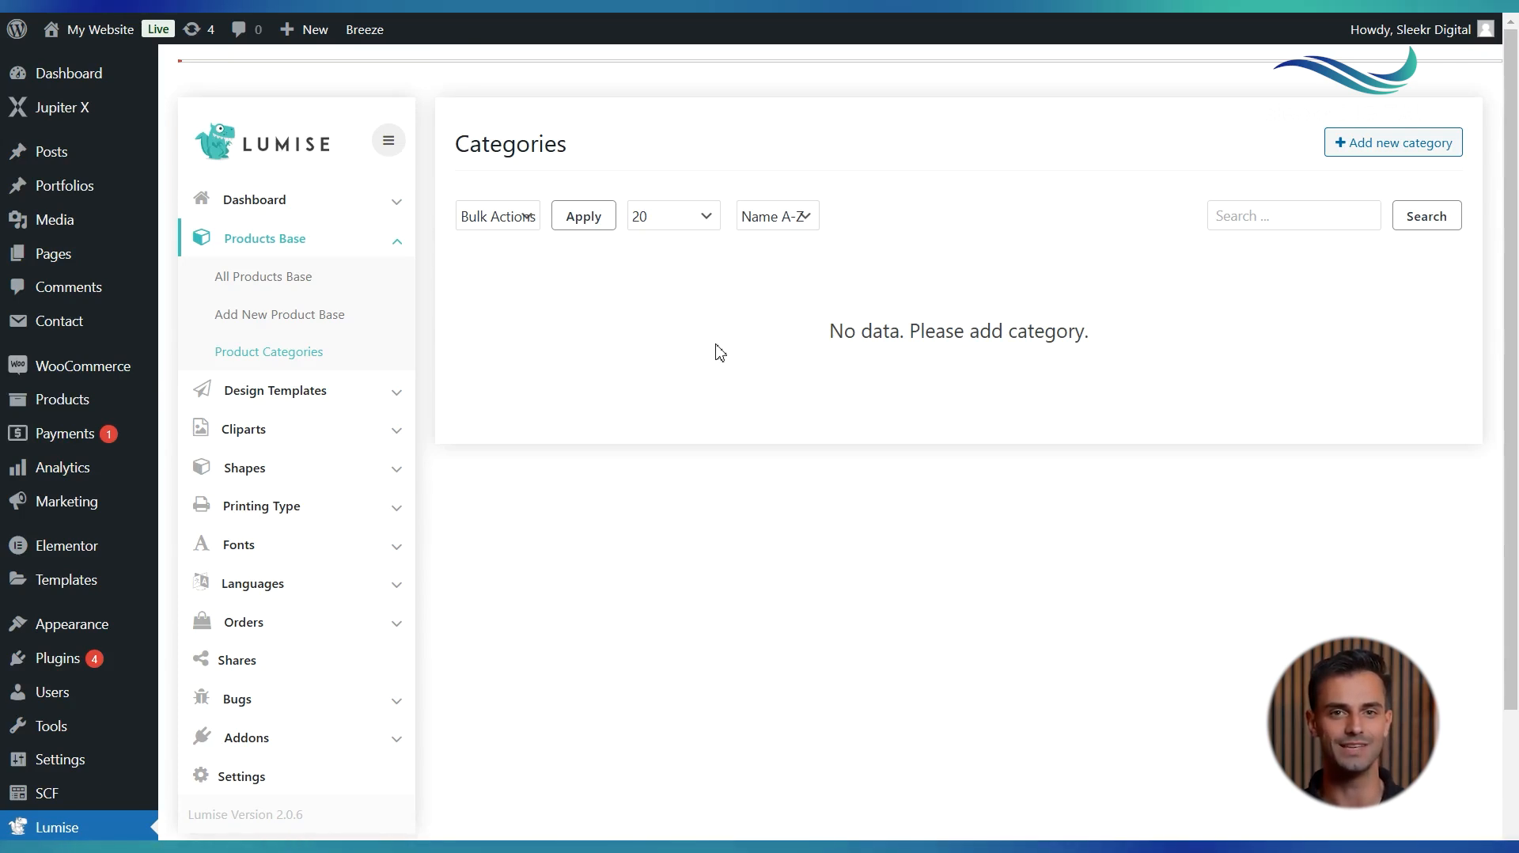
- Create a product category named Jacket with parent None and save it
left_click(1390, 151)
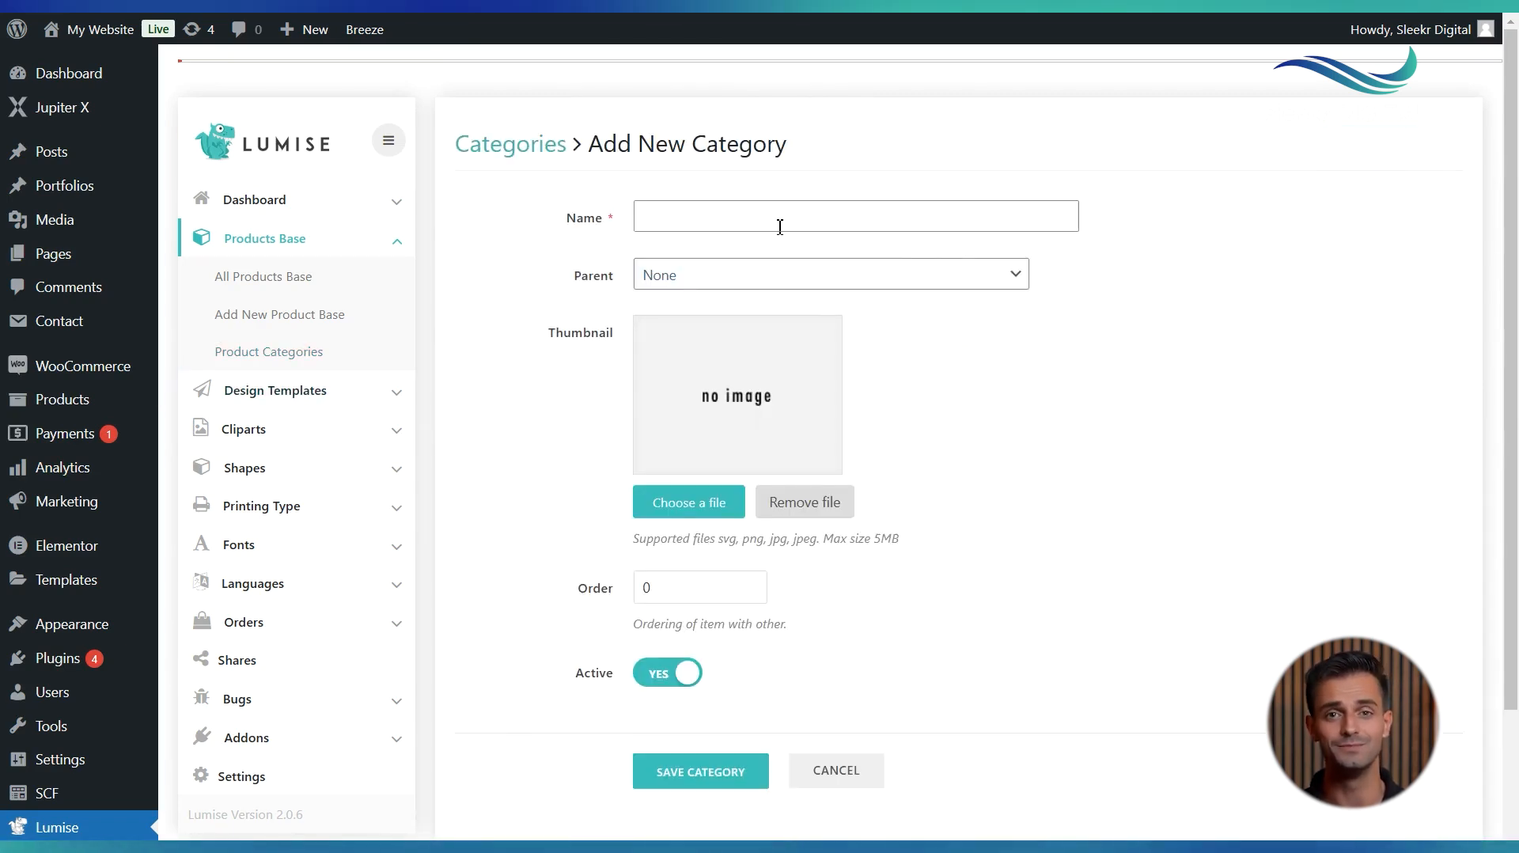
left_click(780, 227)
type("Jacket")
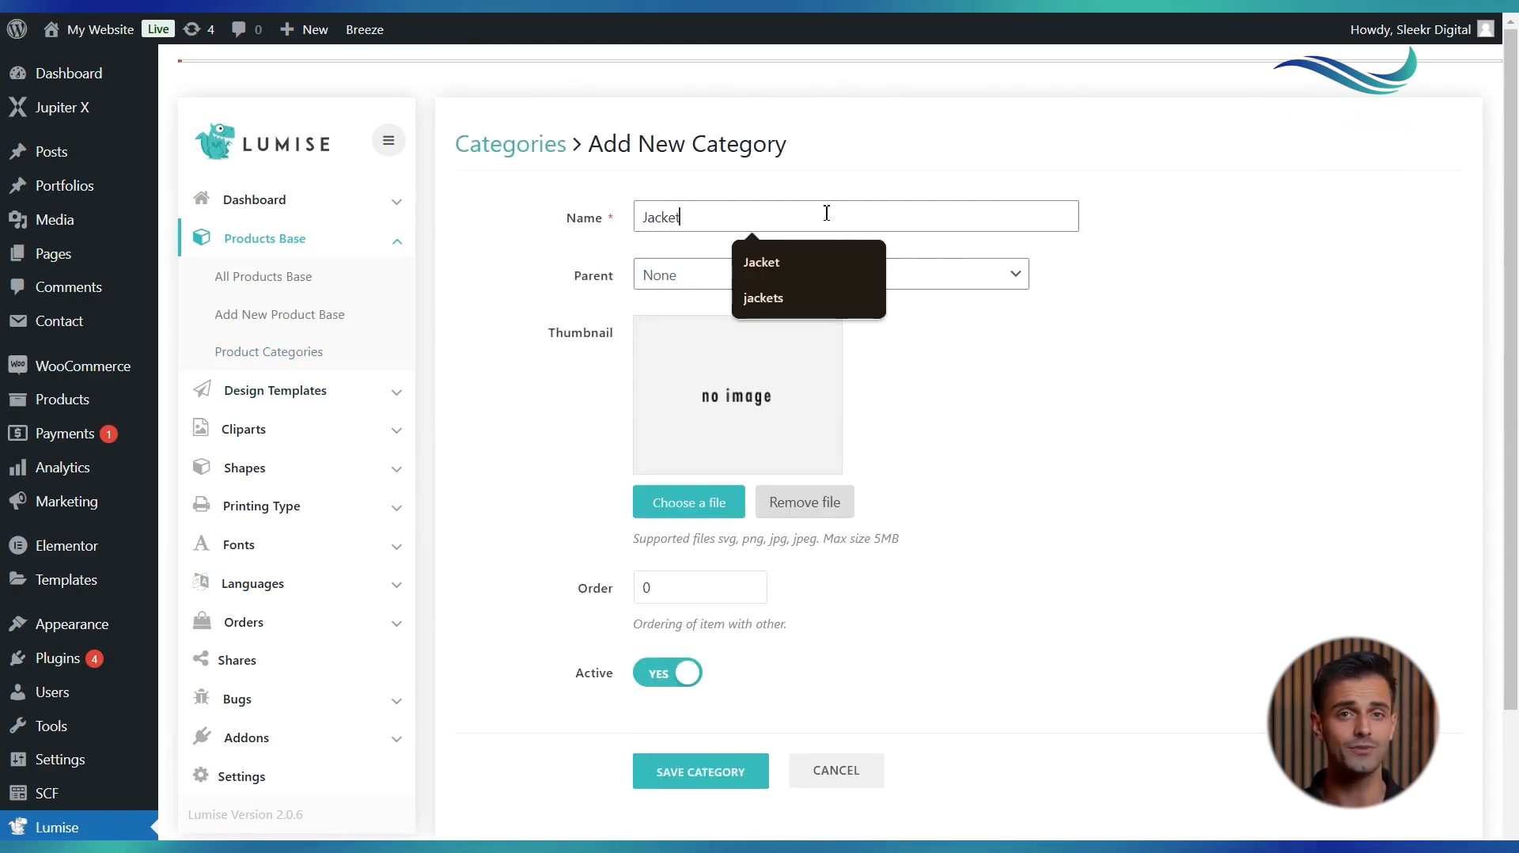
left_click(687, 279)
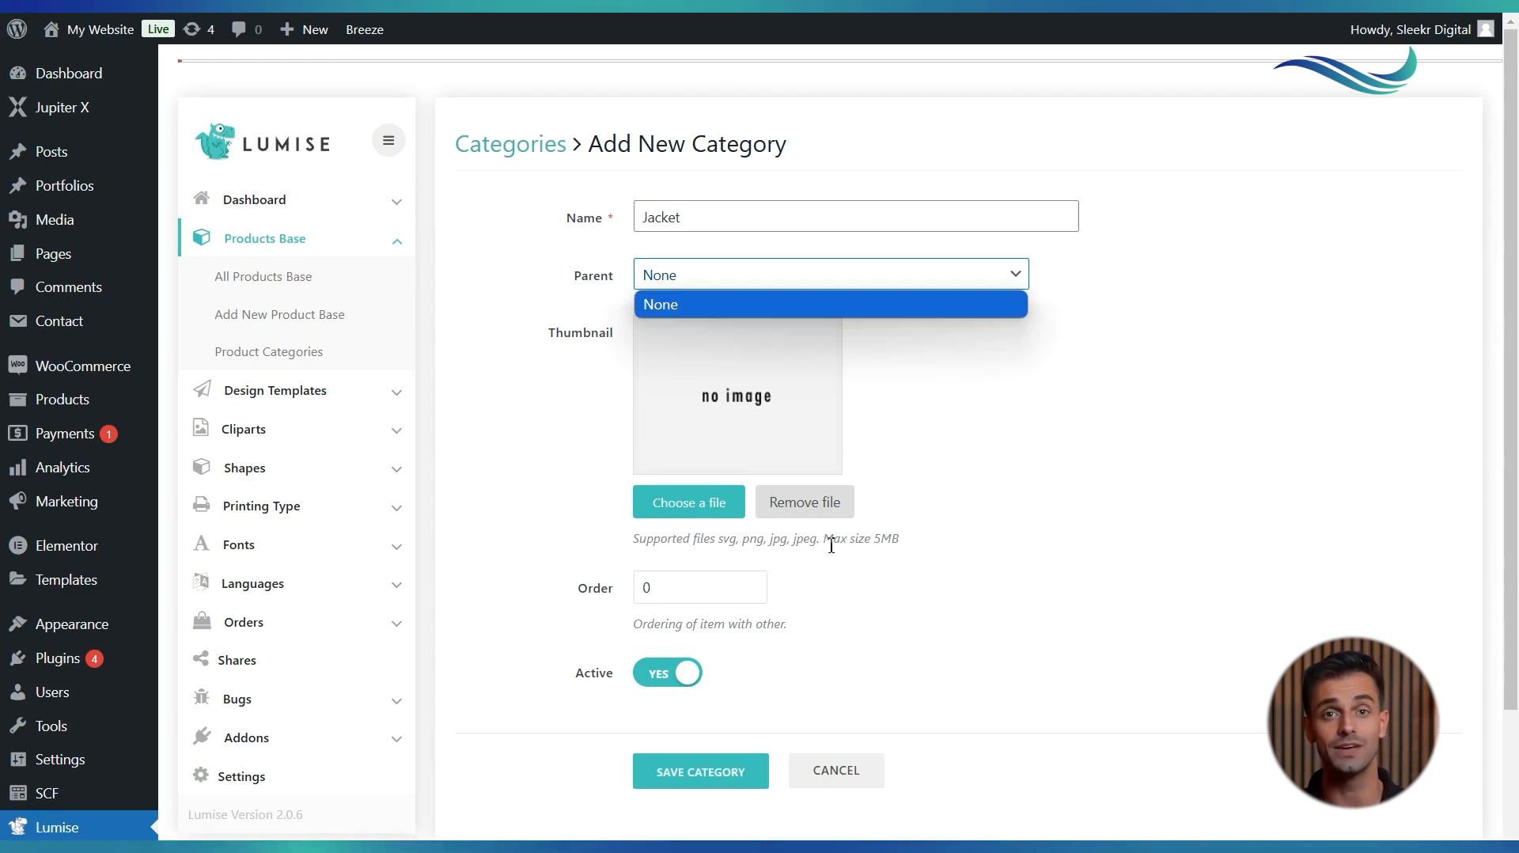
scroll(831, 546, "down", 1)
left_click(708, 540)
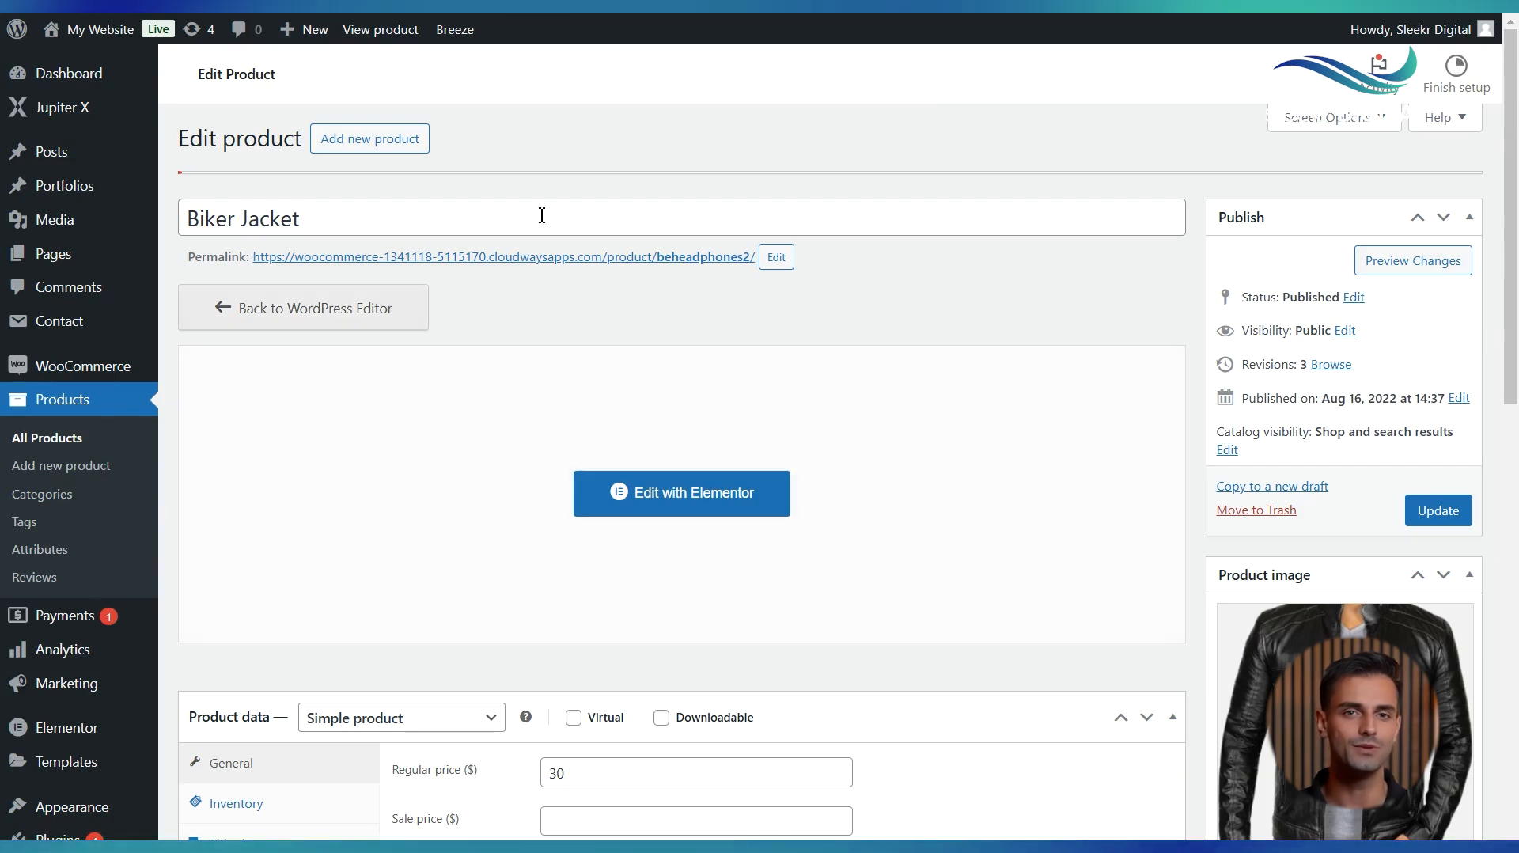
- Review the Biker Jacket WooCommerce product's title, available product types, and regular and sale price fields
left_click(386, 221)
scroll(385, 225, "down", 5)
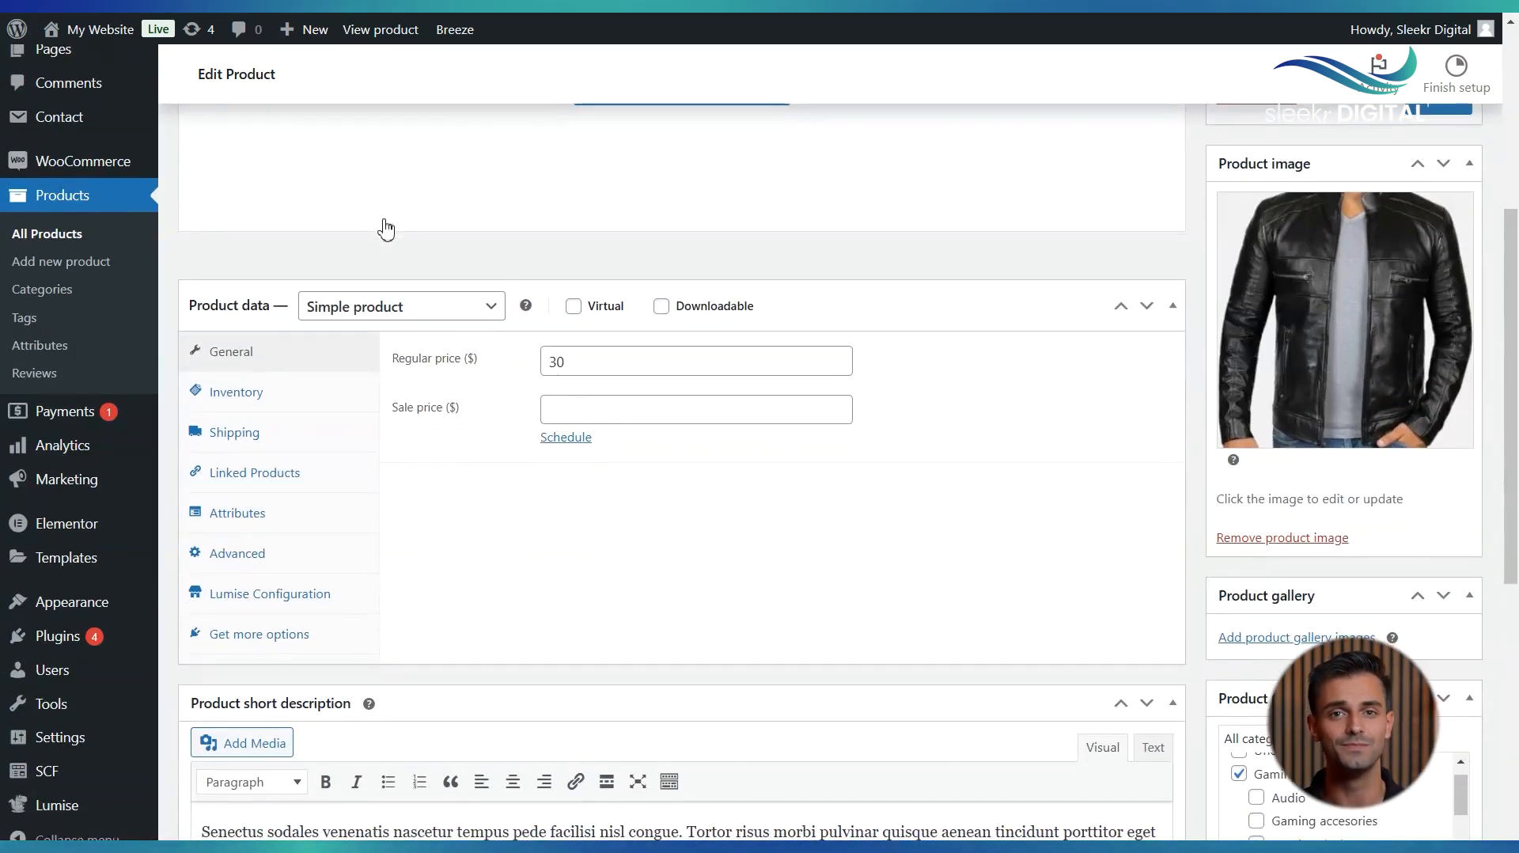
left_click(363, 312)
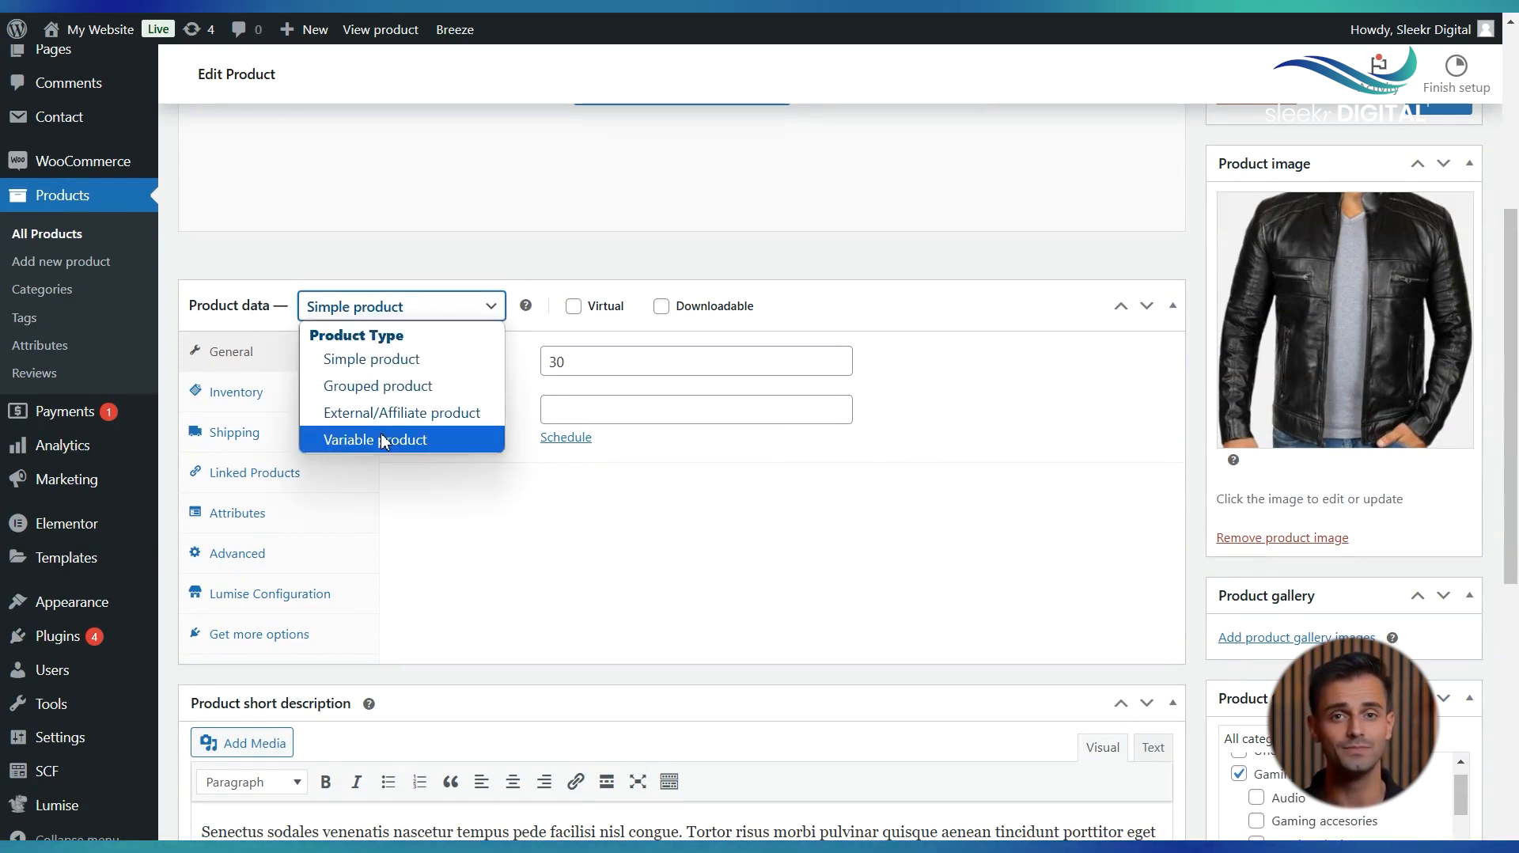
left_click(478, 528)
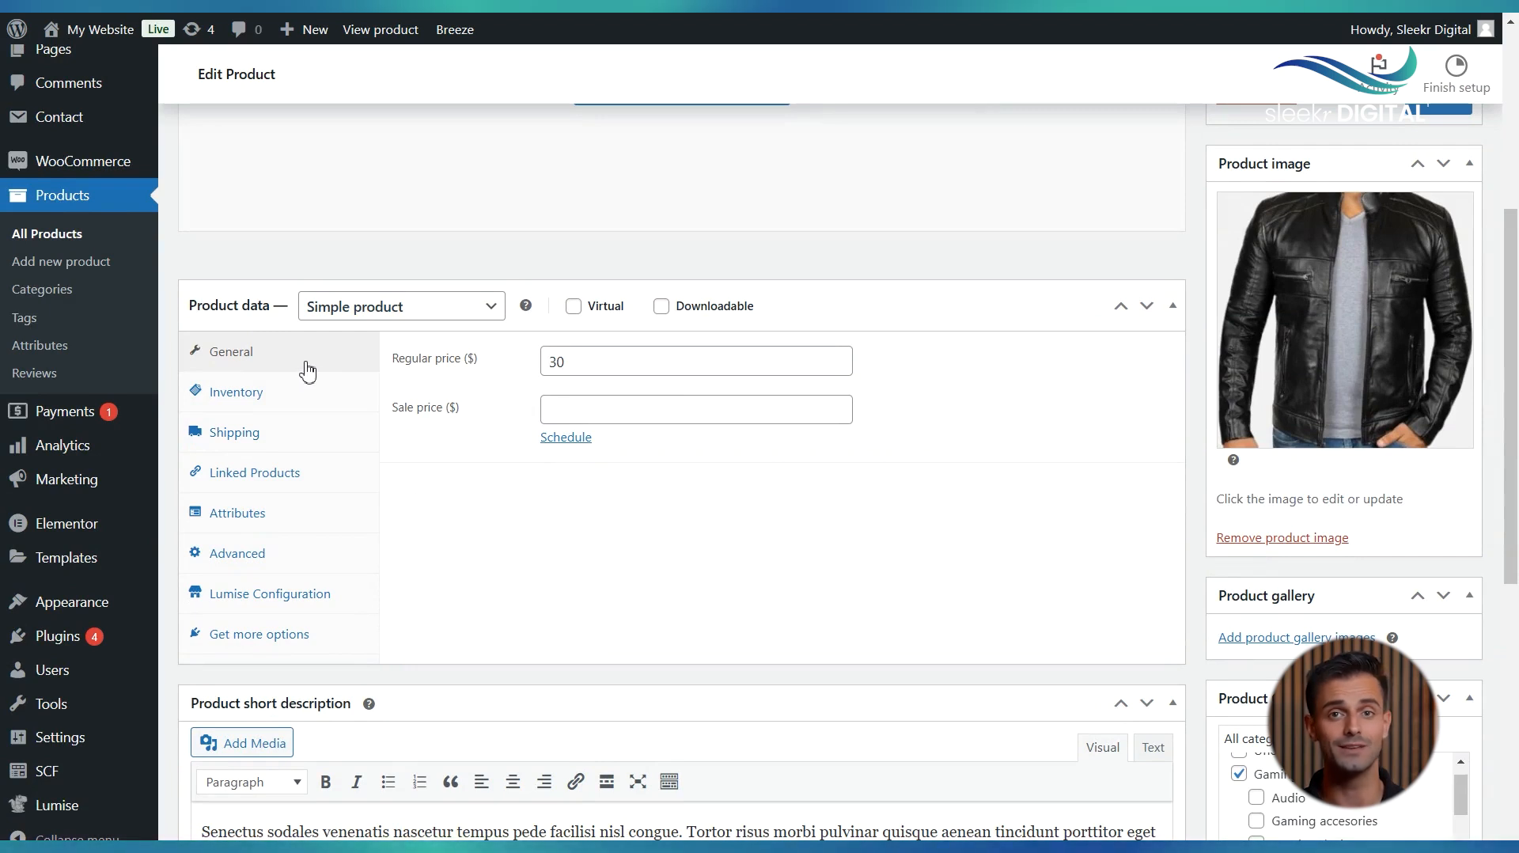
left_click(637, 360)
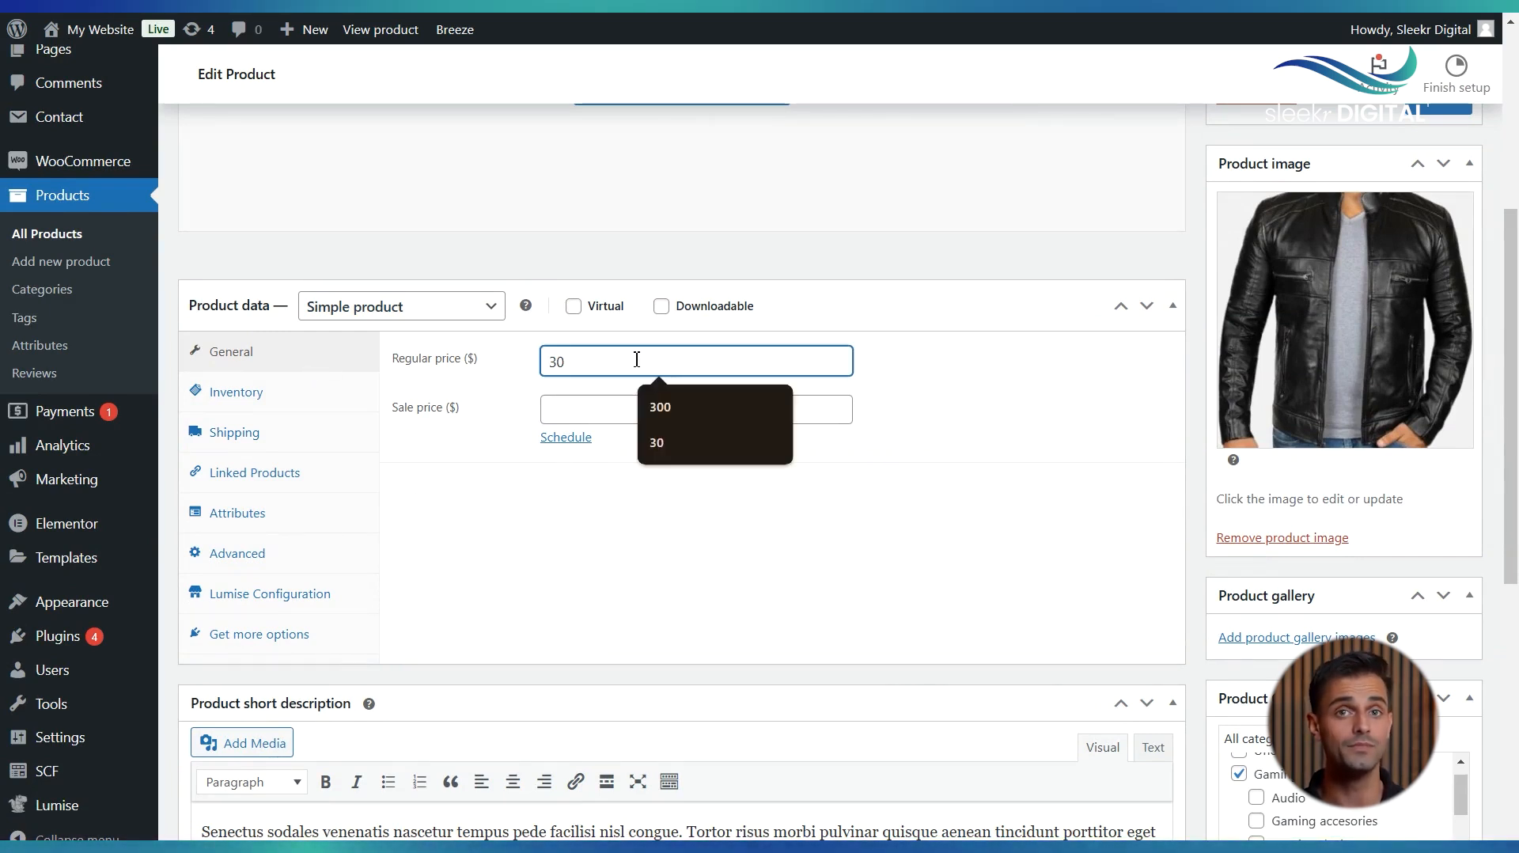
left_click(547, 417)
- Review the Biker Jacket's inventory settings and its shipping weight and dimensions
left_click(264, 393)
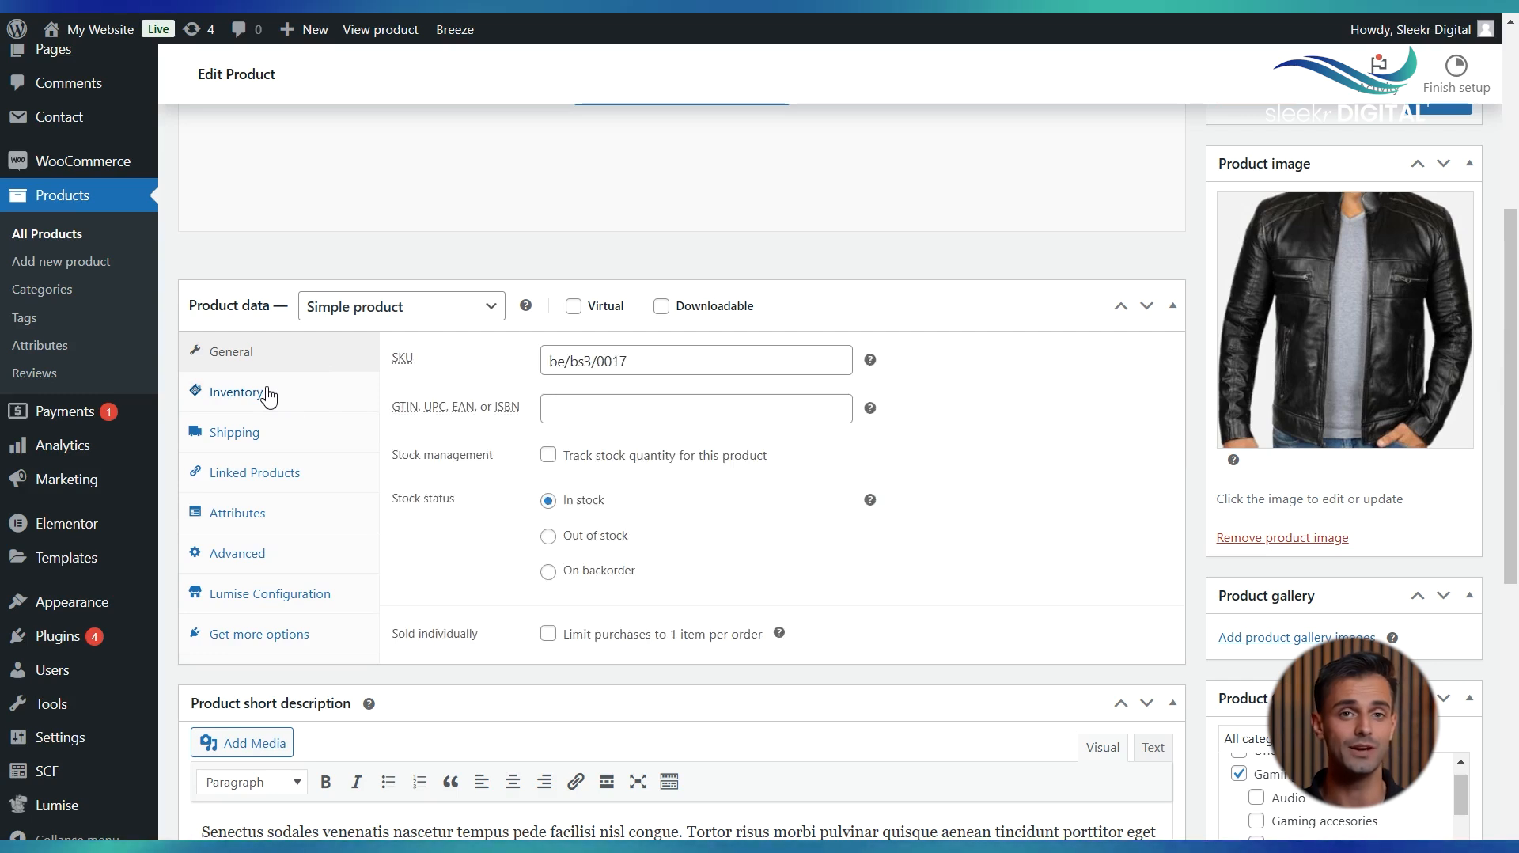
left_click(680, 368)
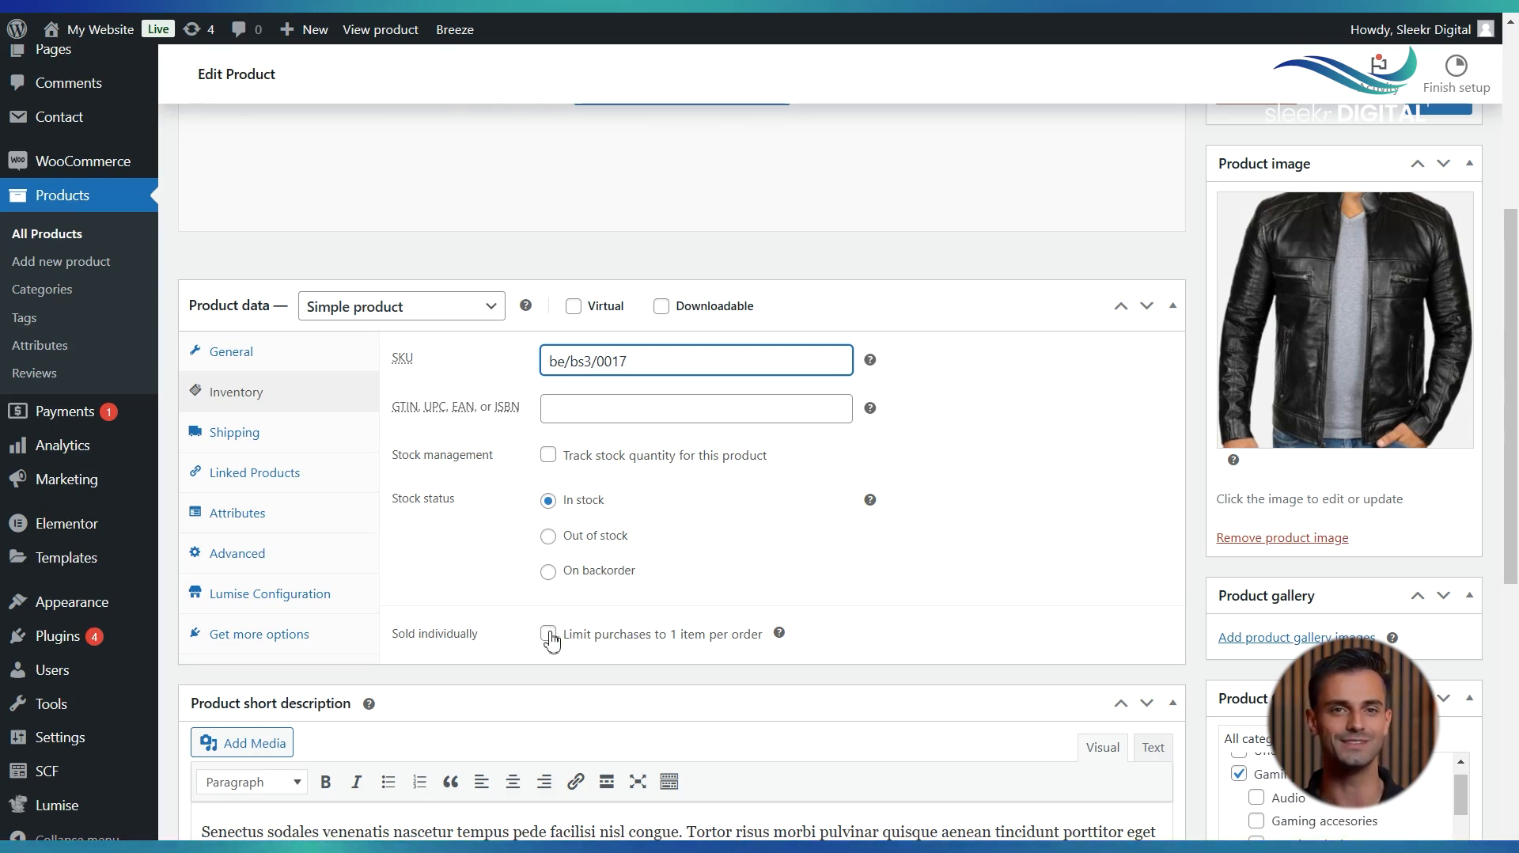
left_click(303, 440)
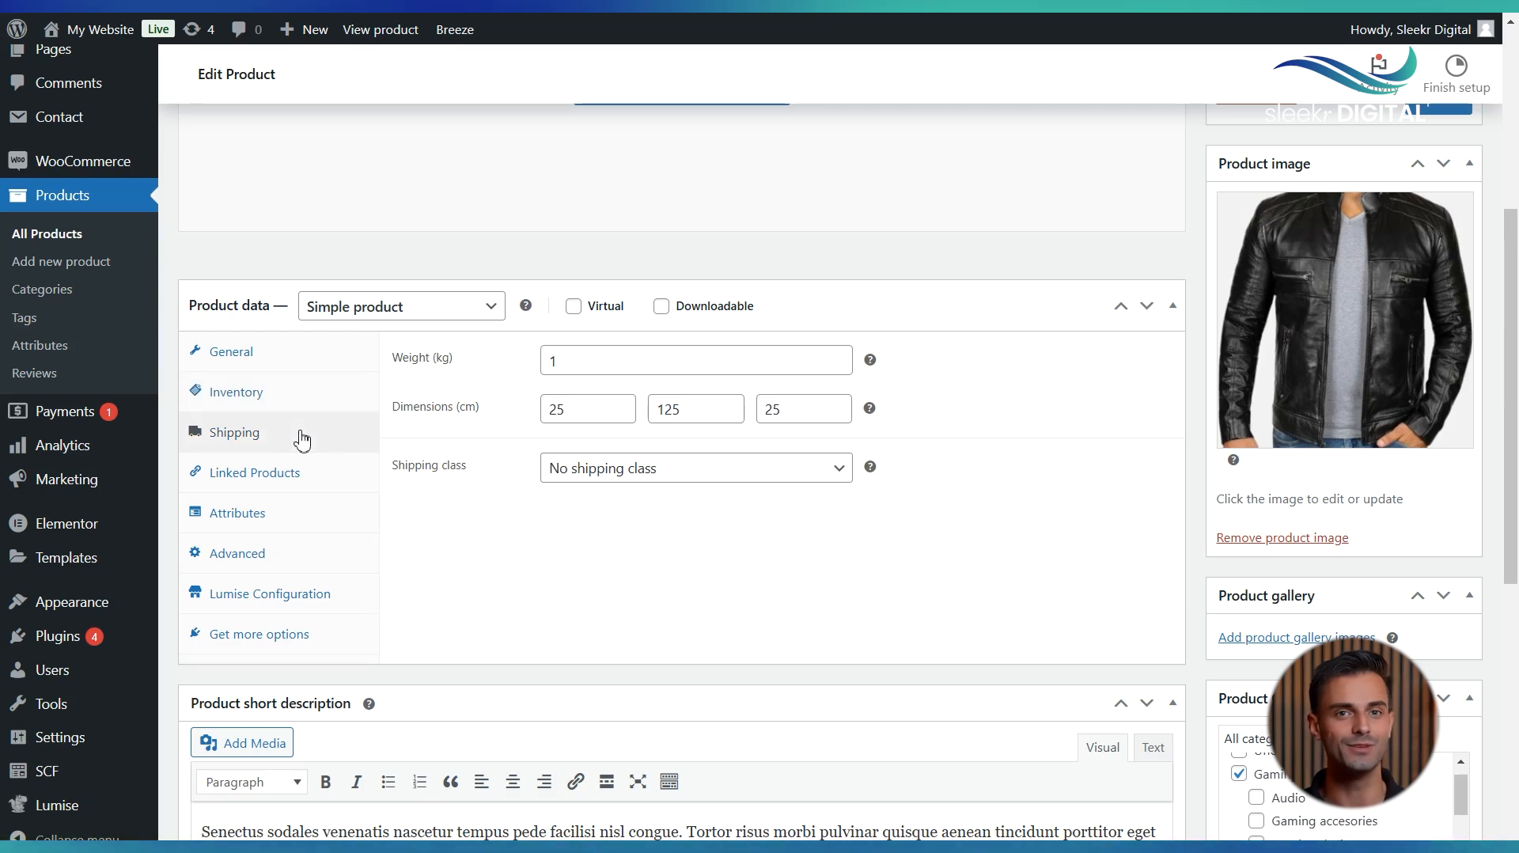
left_click(605, 368)
left_click(606, 417)
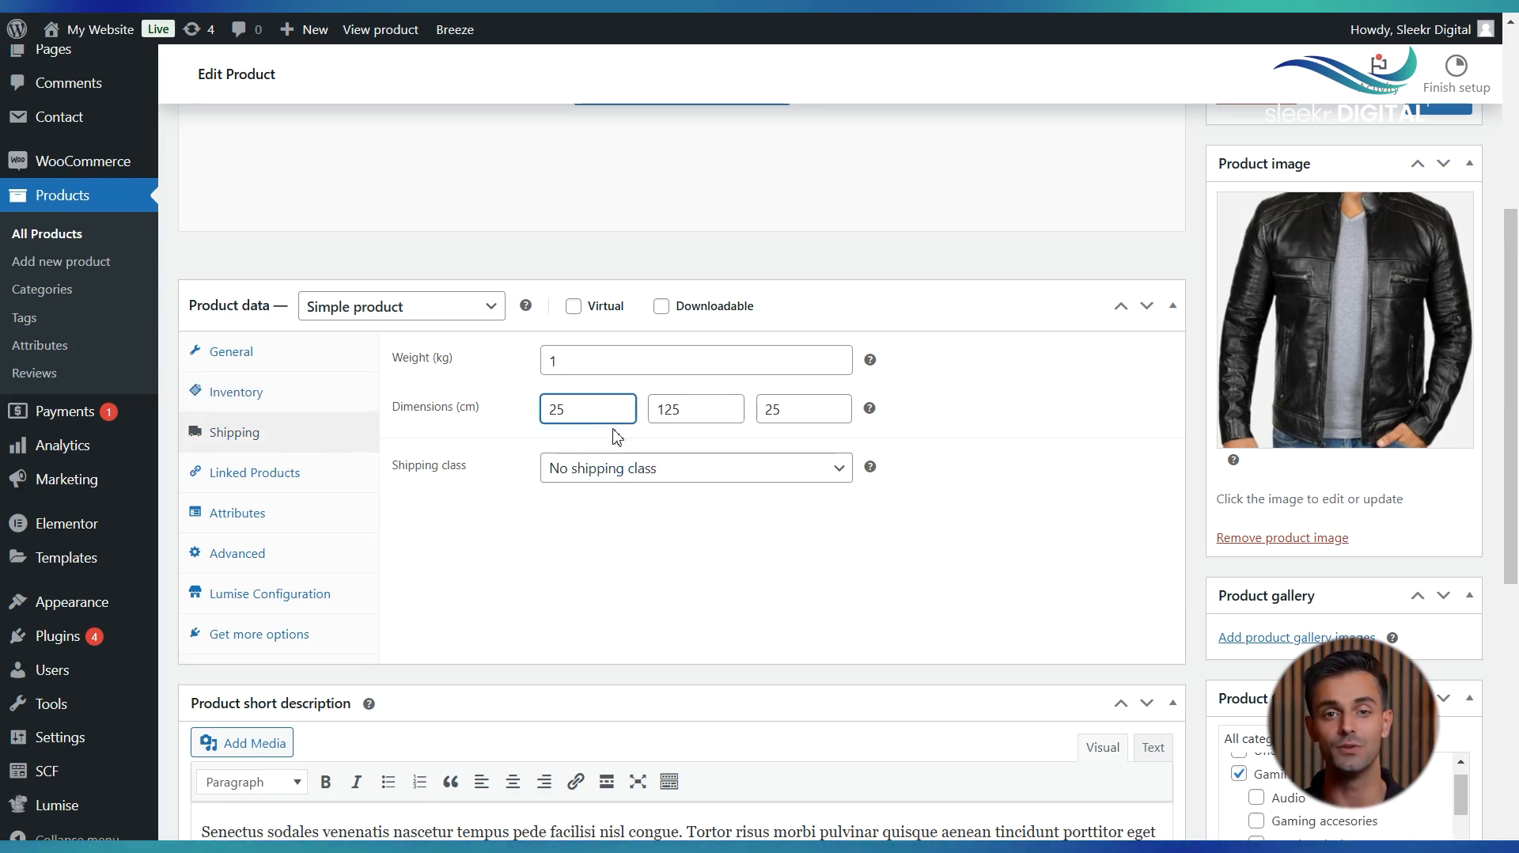
- Review the Biker Jacket's shipping class setting and its upsell and cross-sell linked product fields
left_click(623, 475)
left_click(621, 475)
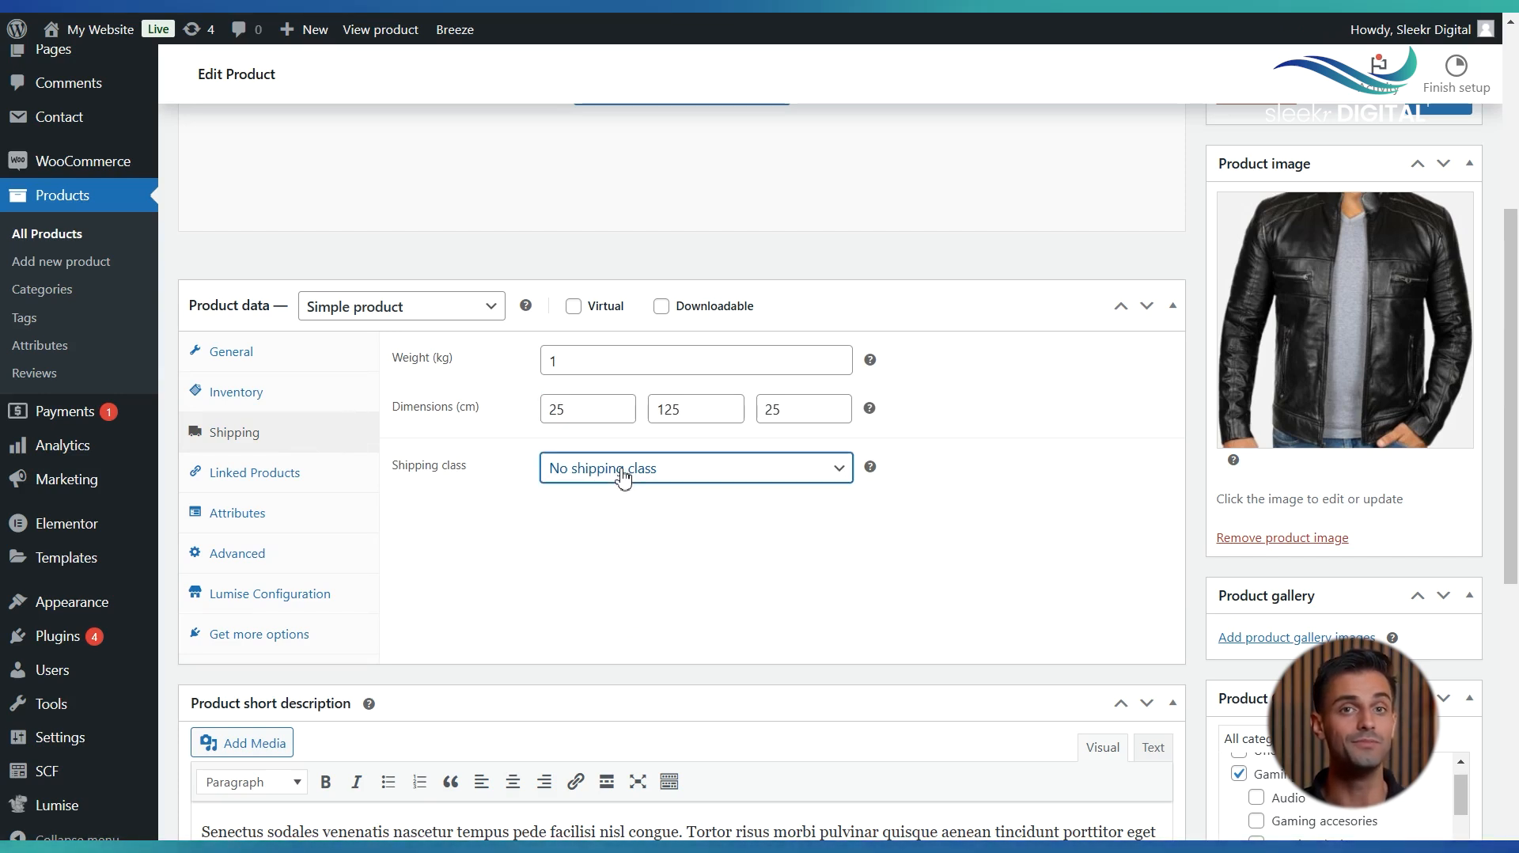
left_click(293, 478)
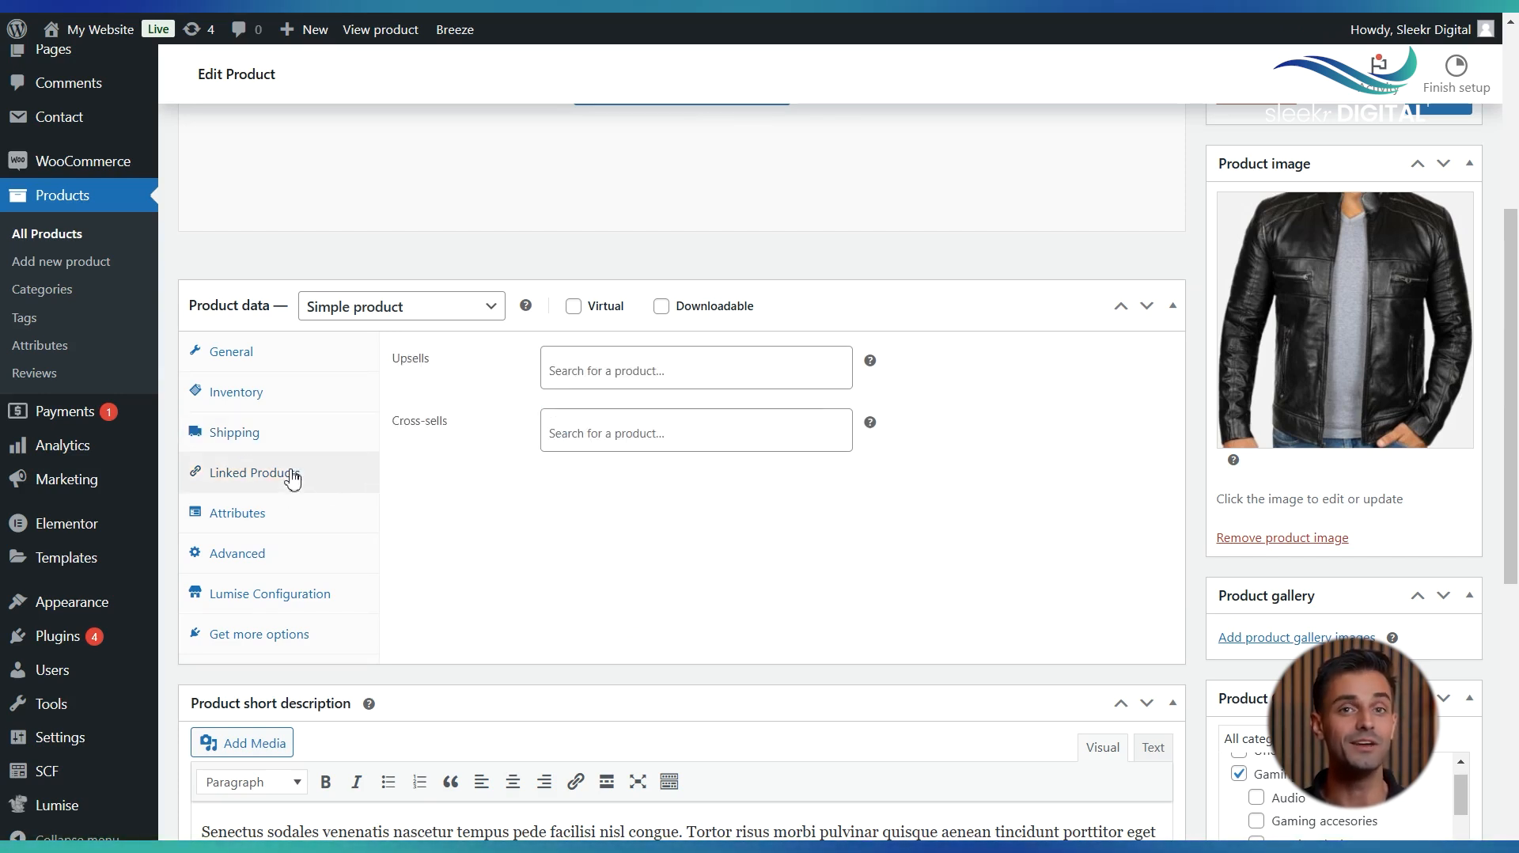
left_click(599, 361)
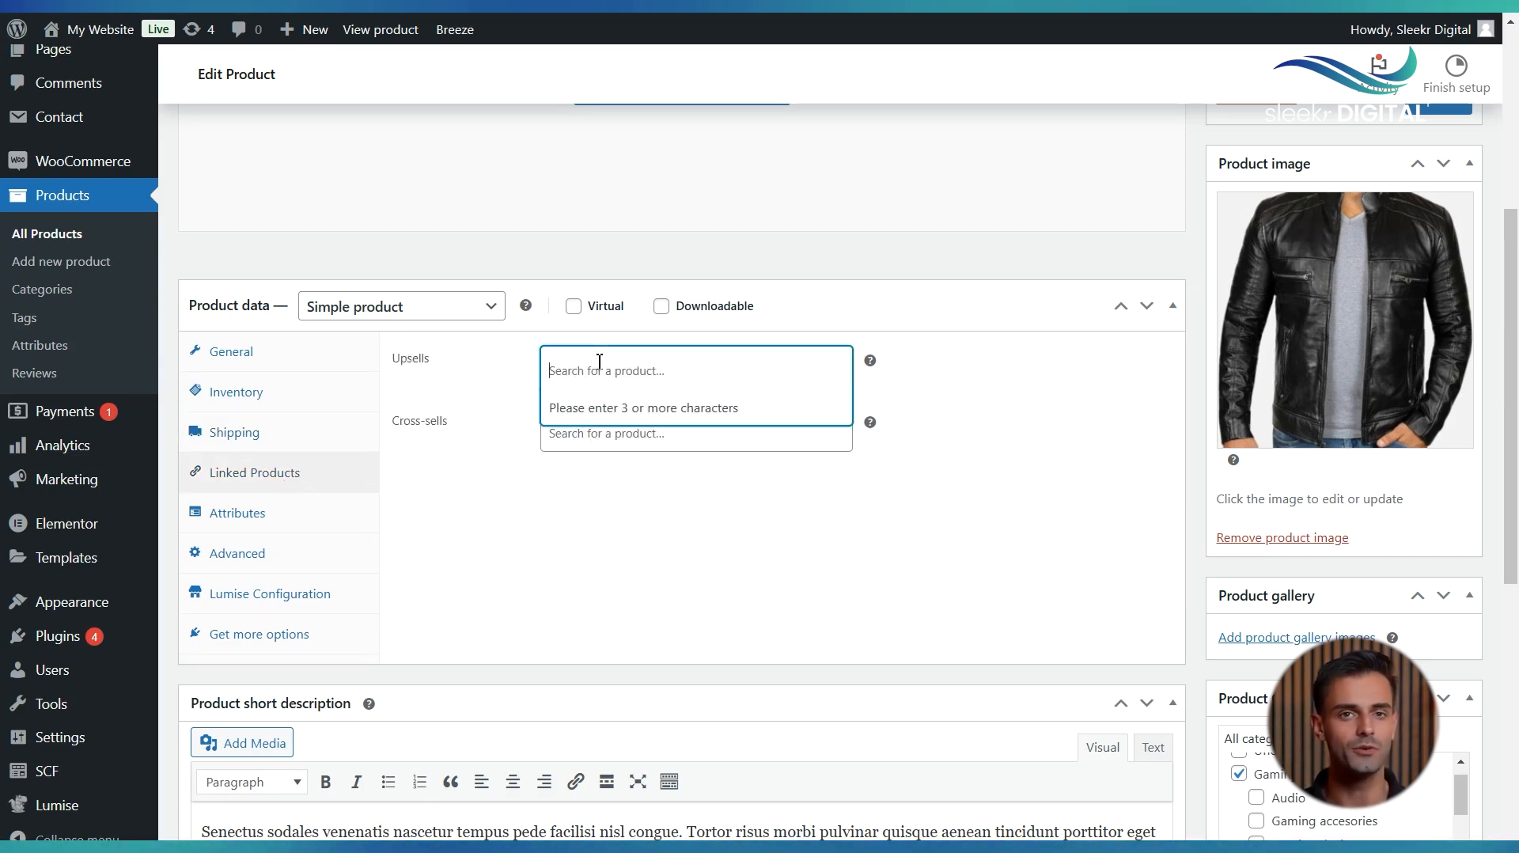
left_click(616, 445)
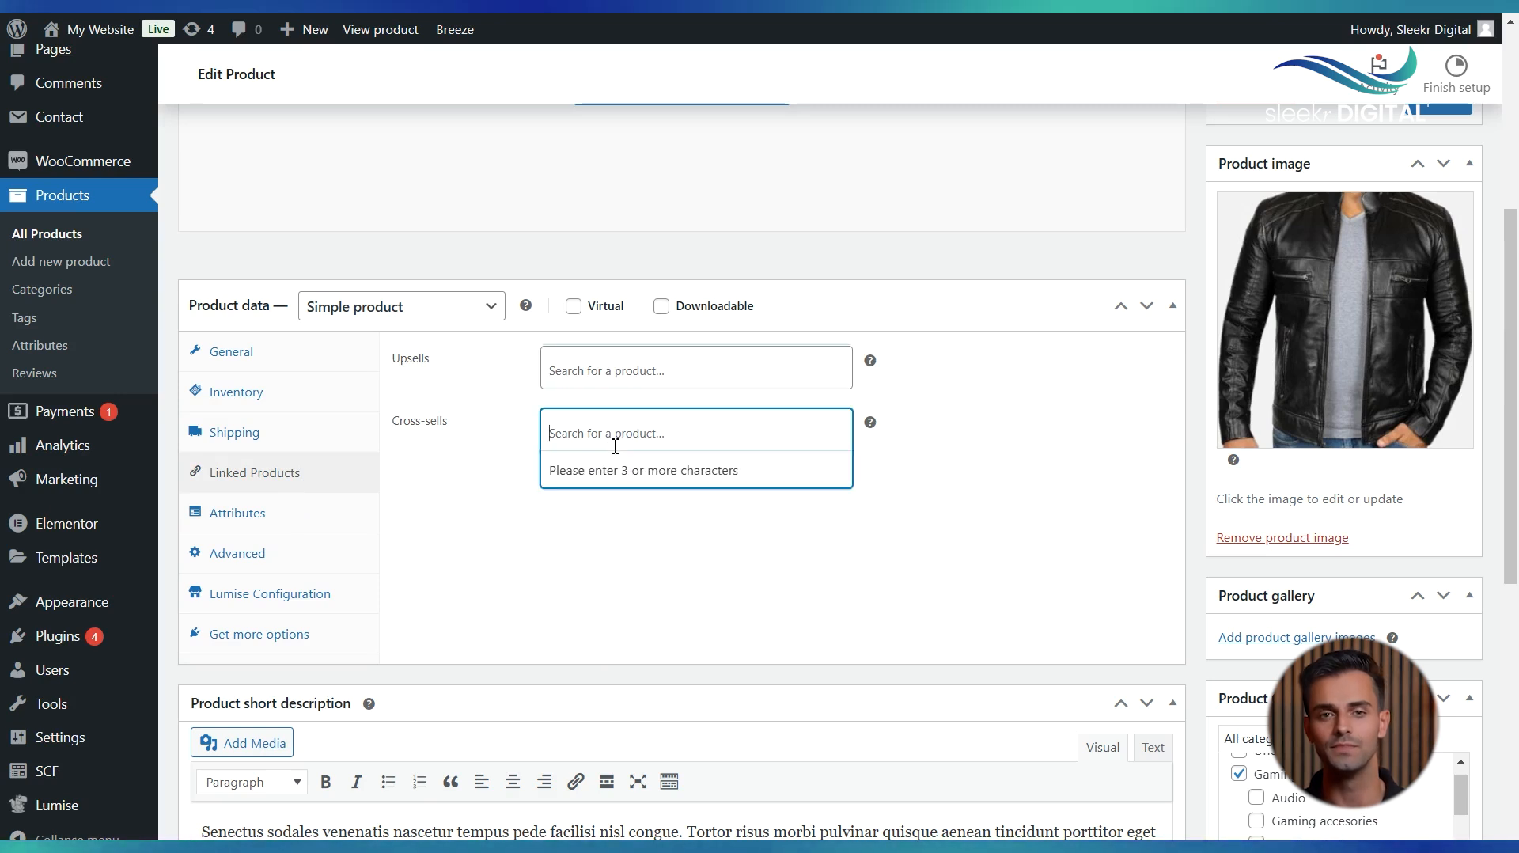
- Review the new attribute's name and values fields, plus the product's advanced purchase note, menu order and review settings
left_click(303, 524)
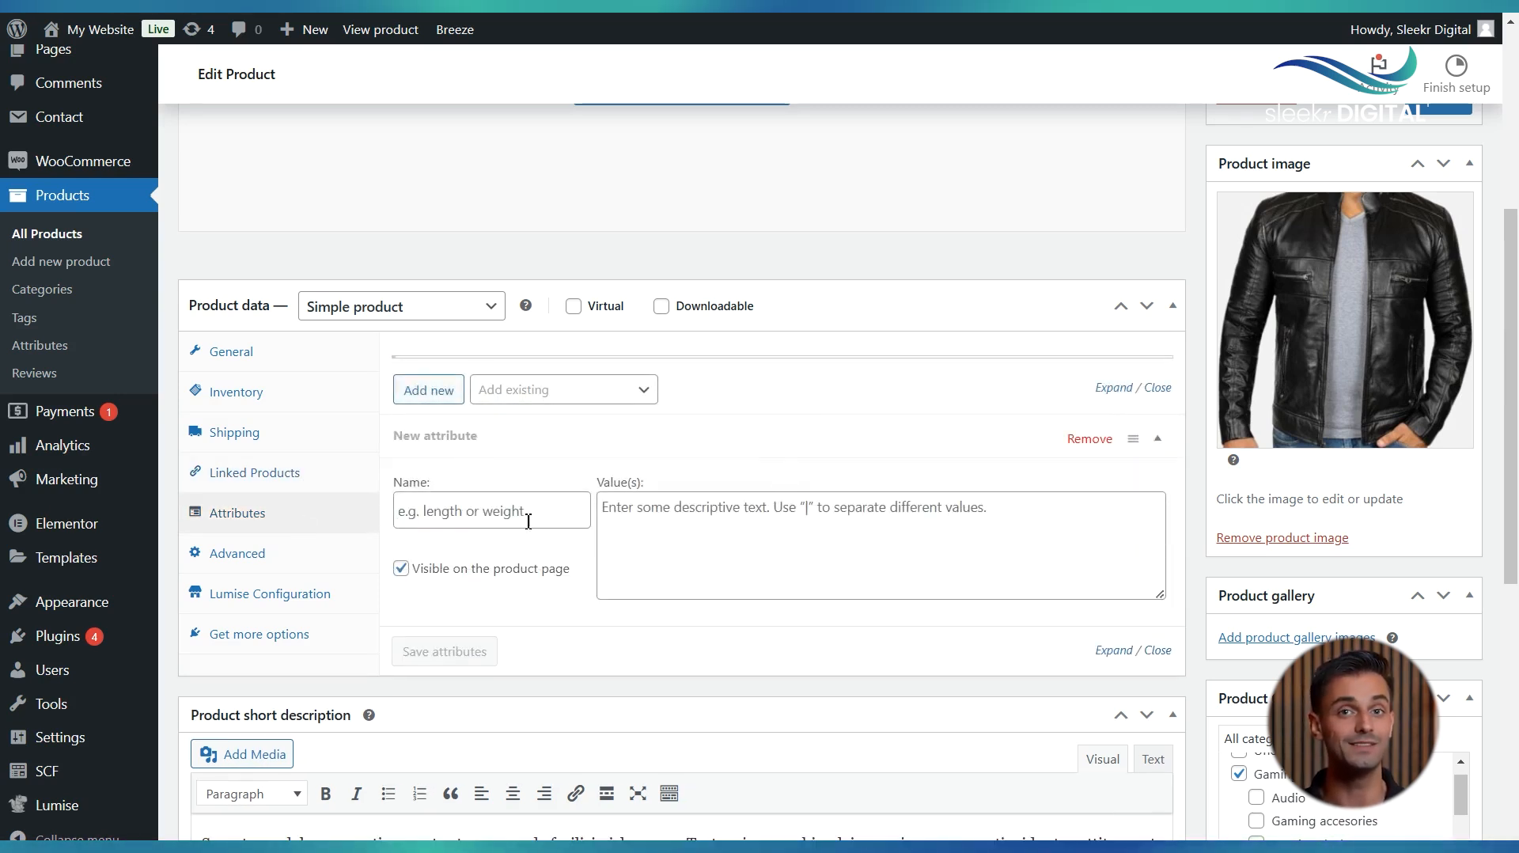
left_click(510, 519)
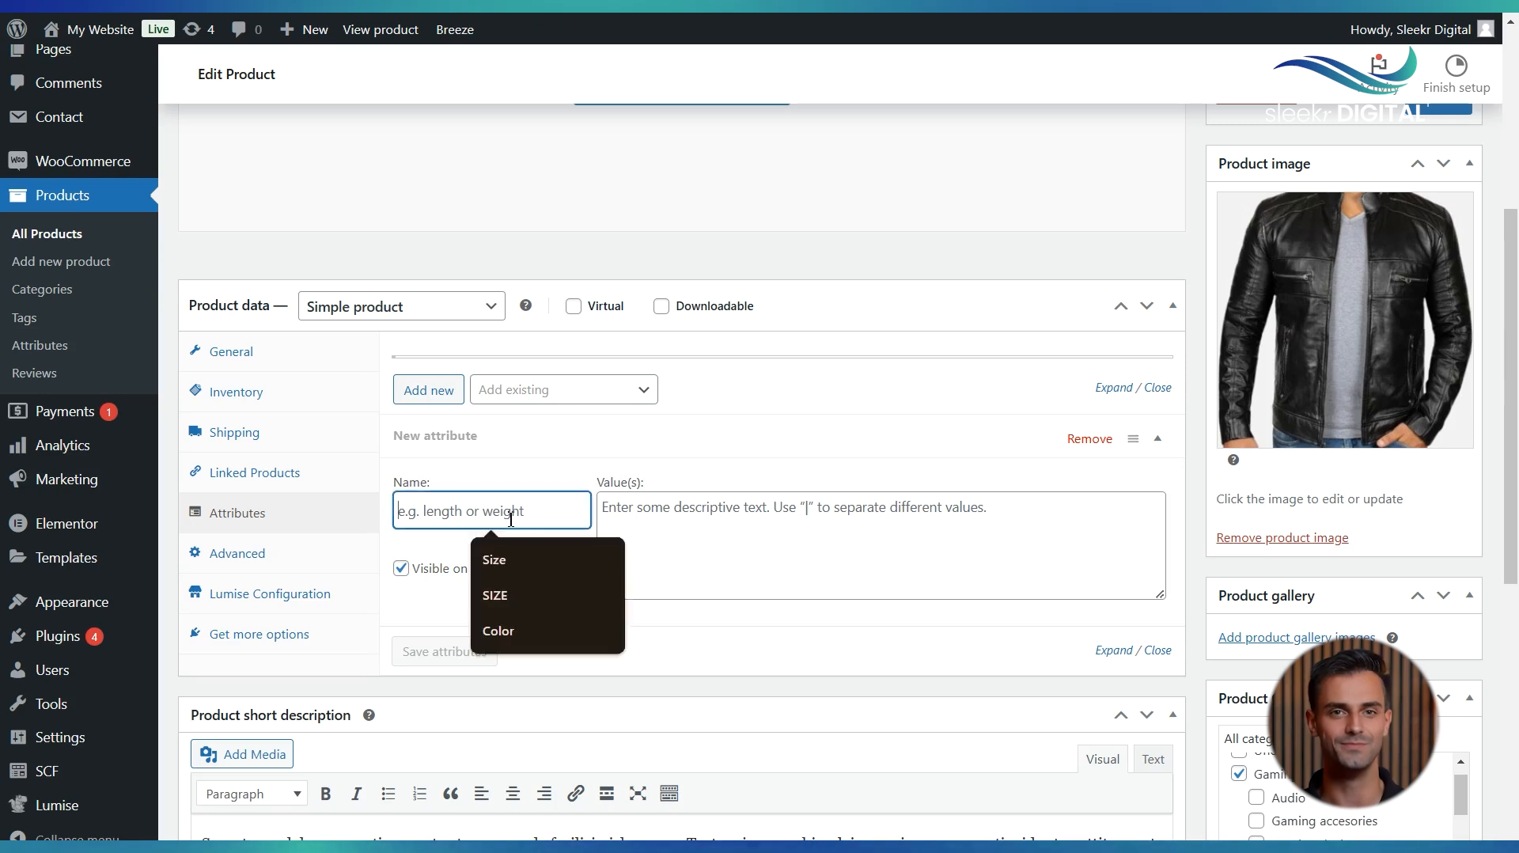
left_click(722, 510)
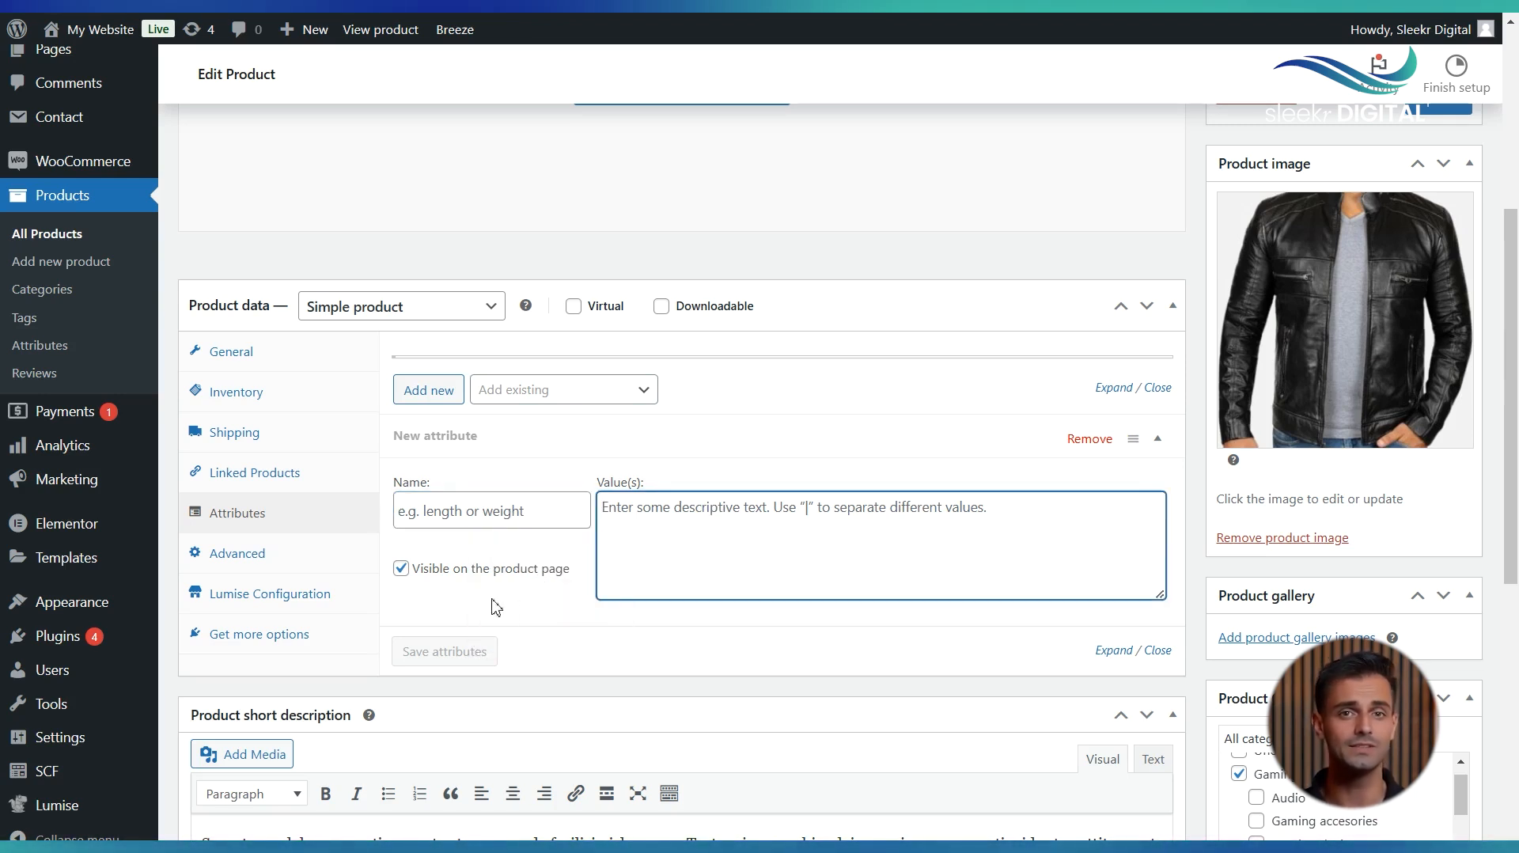
left_click(465, 654)
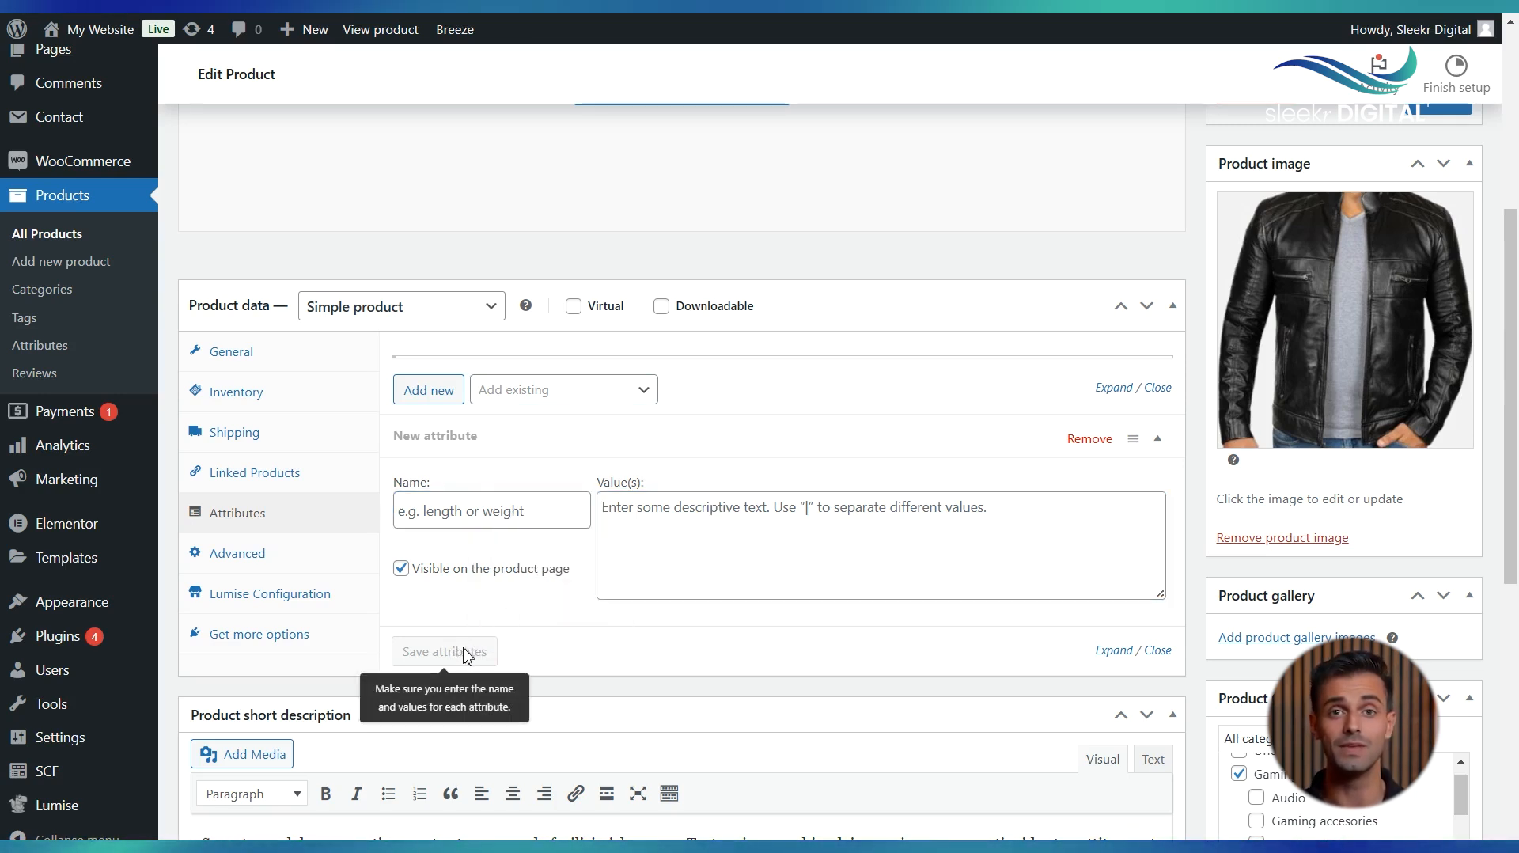
left_click(309, 563)
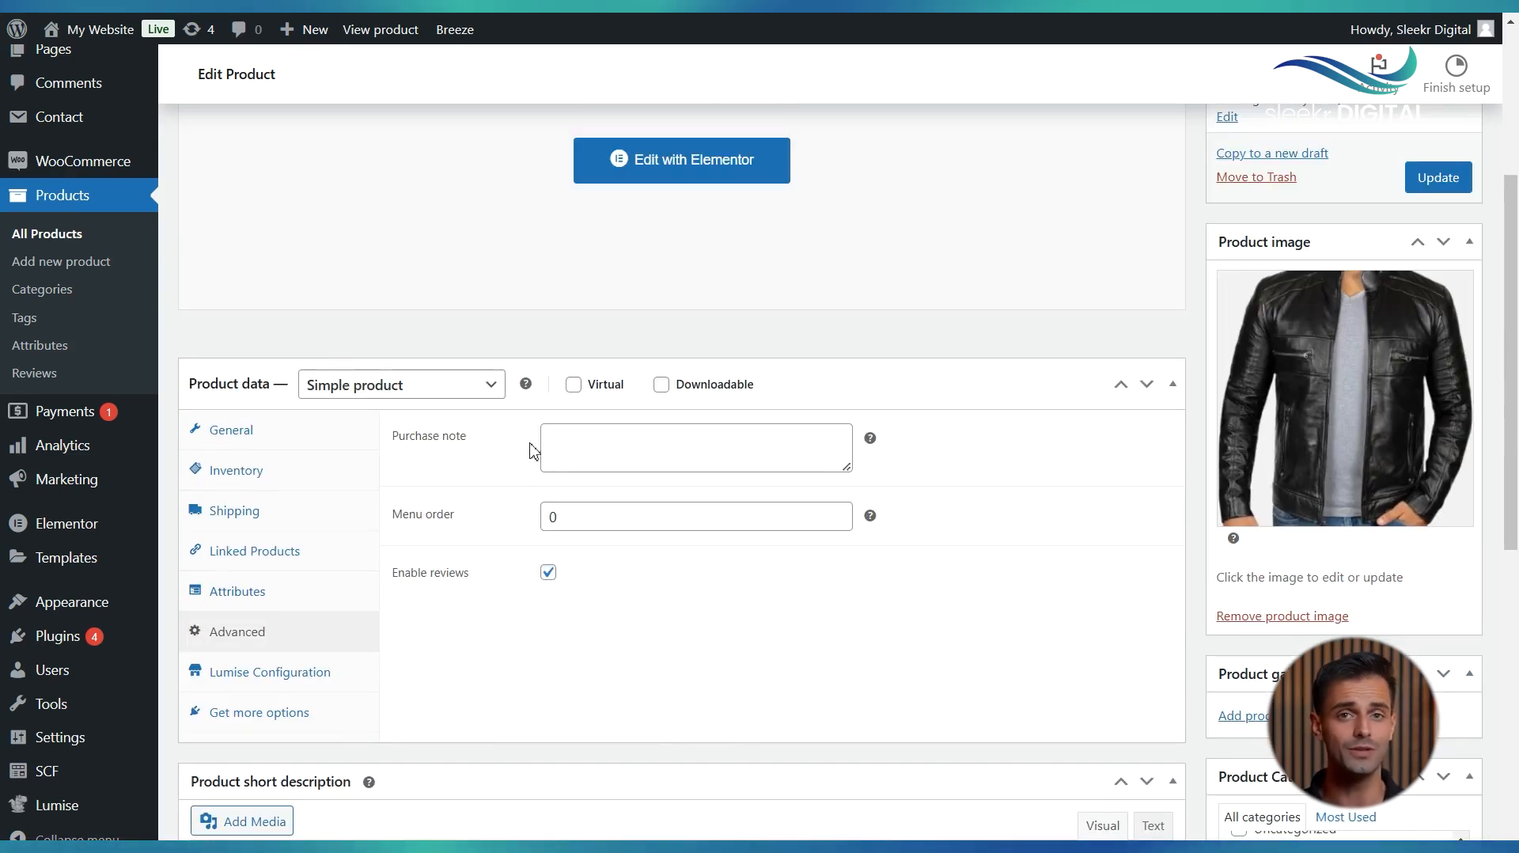
left_click(583, 444)
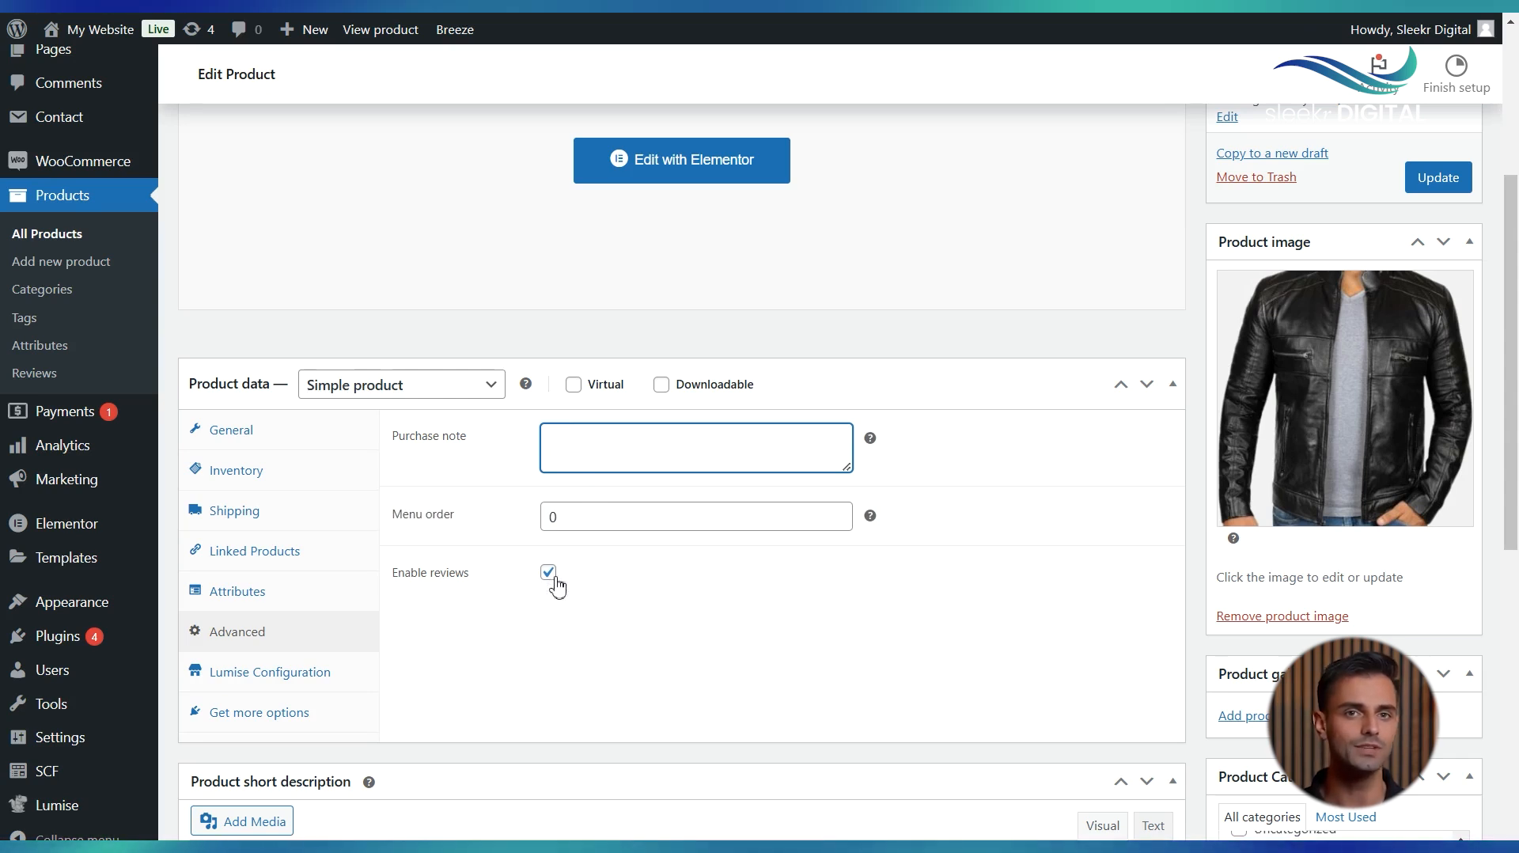
- Assign the Hoodies Sweatshirt product base to the Biker Jacket in its Lumise configuration
left_click(307, 672)
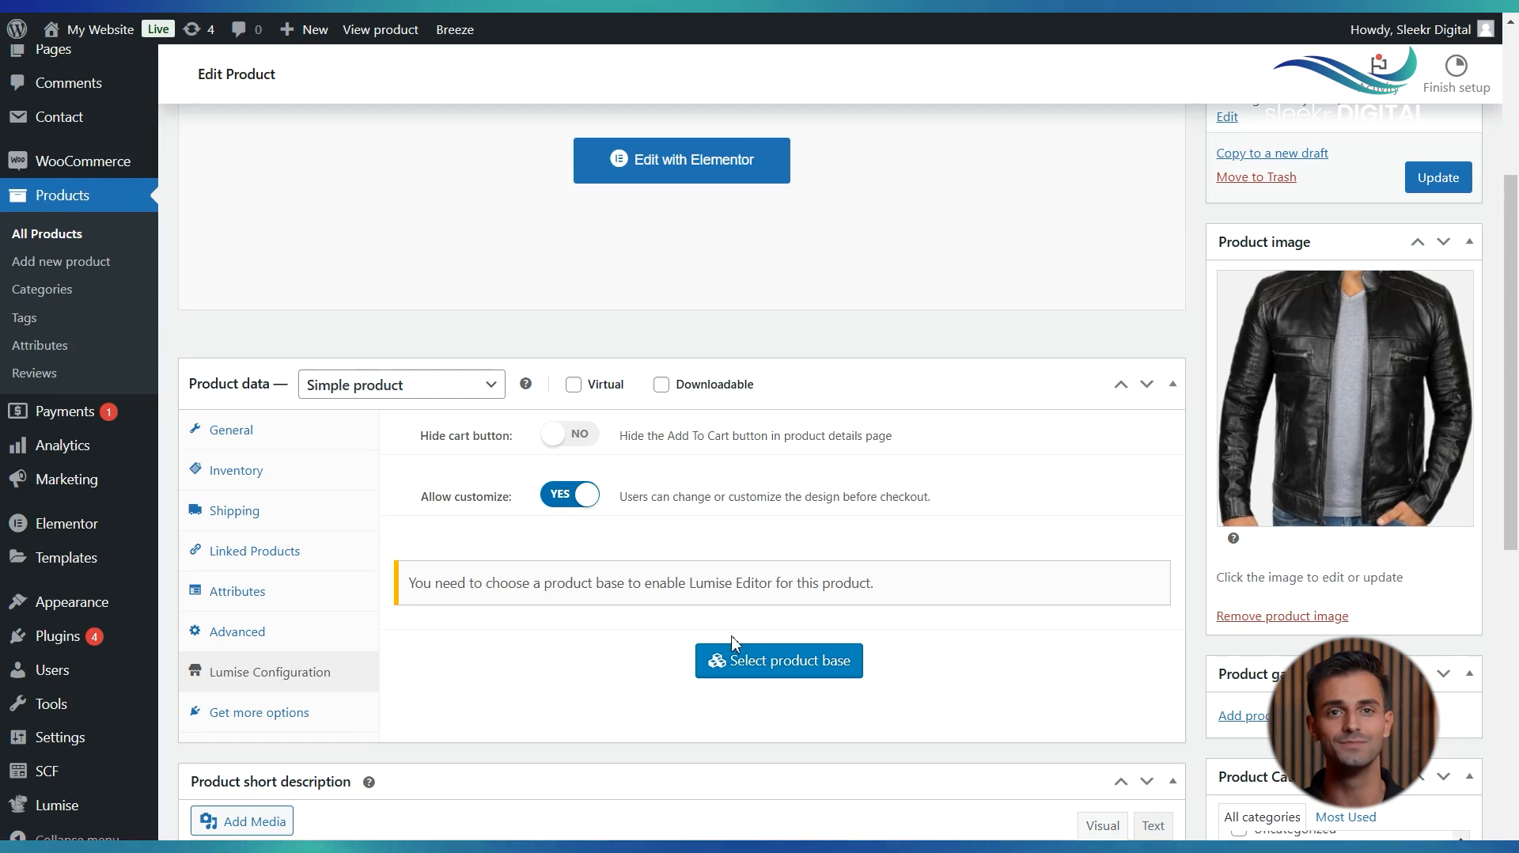
scroll(732, 642, "down", 1)
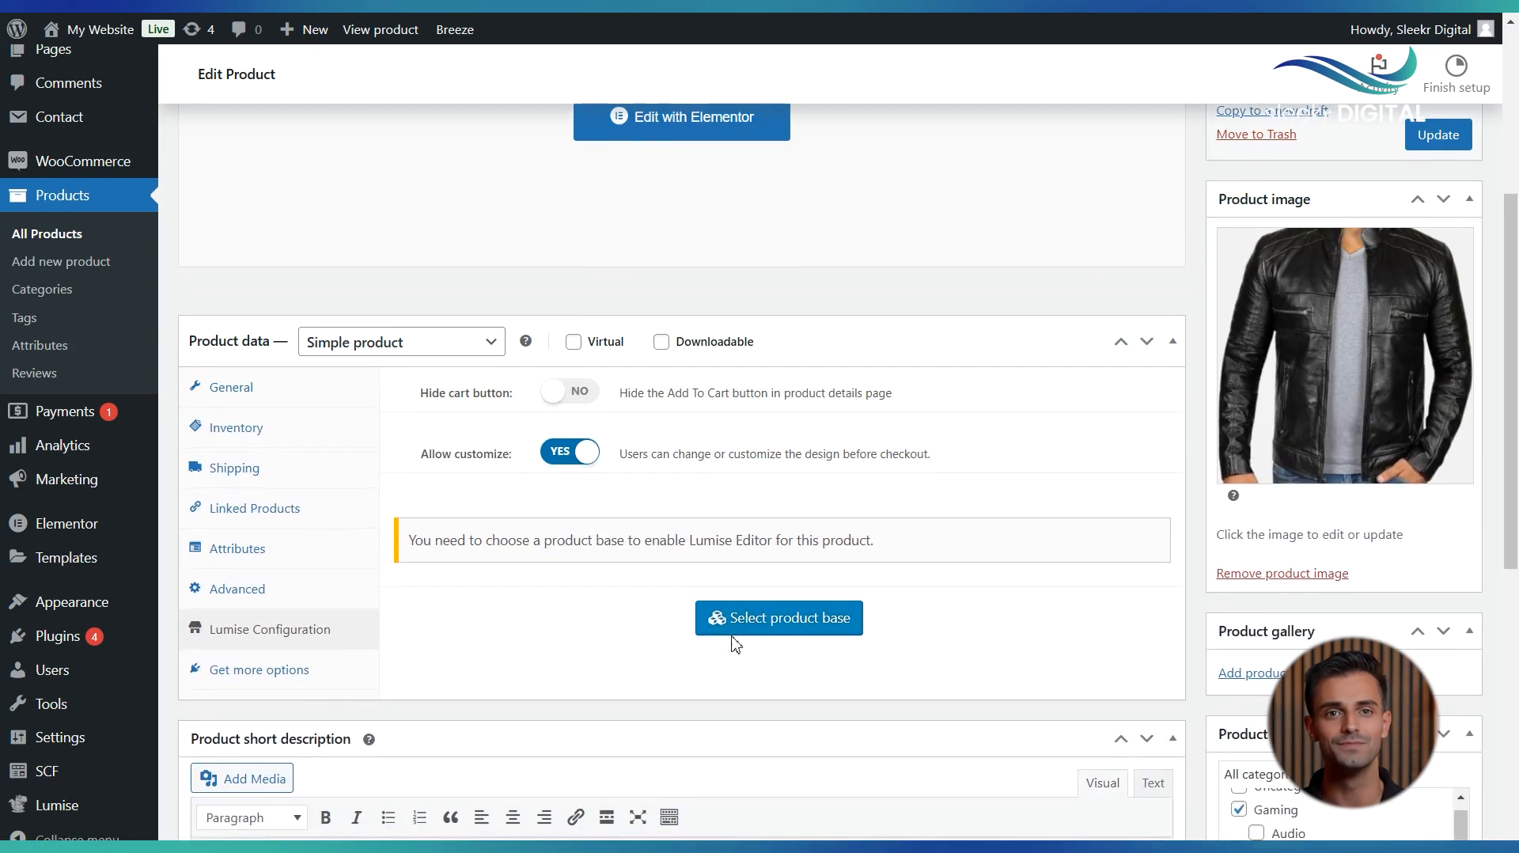
left_click(786, 622)
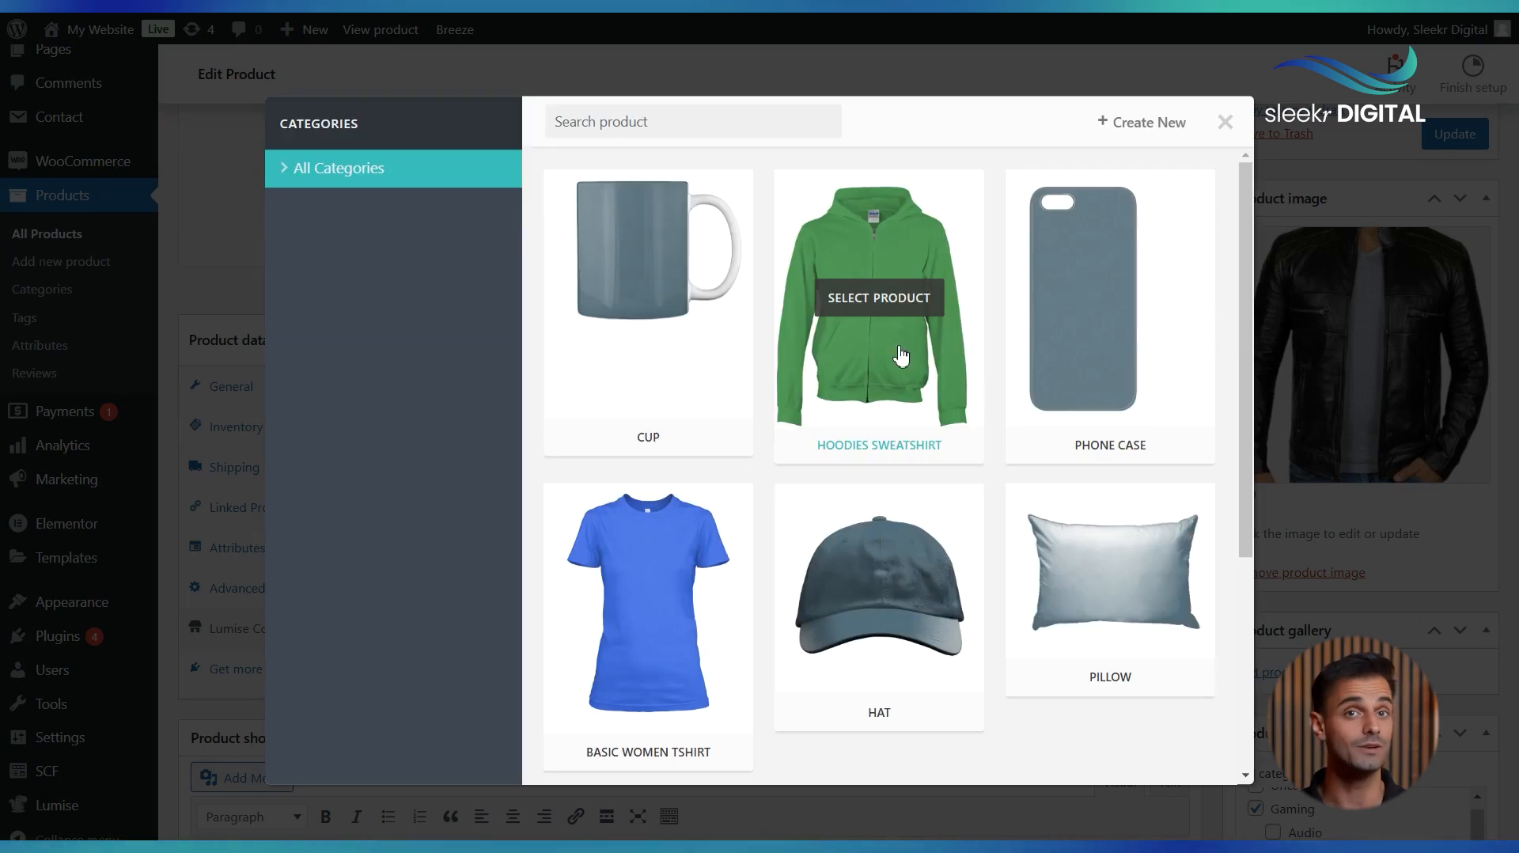
scroll(901, 356, "down", 4)
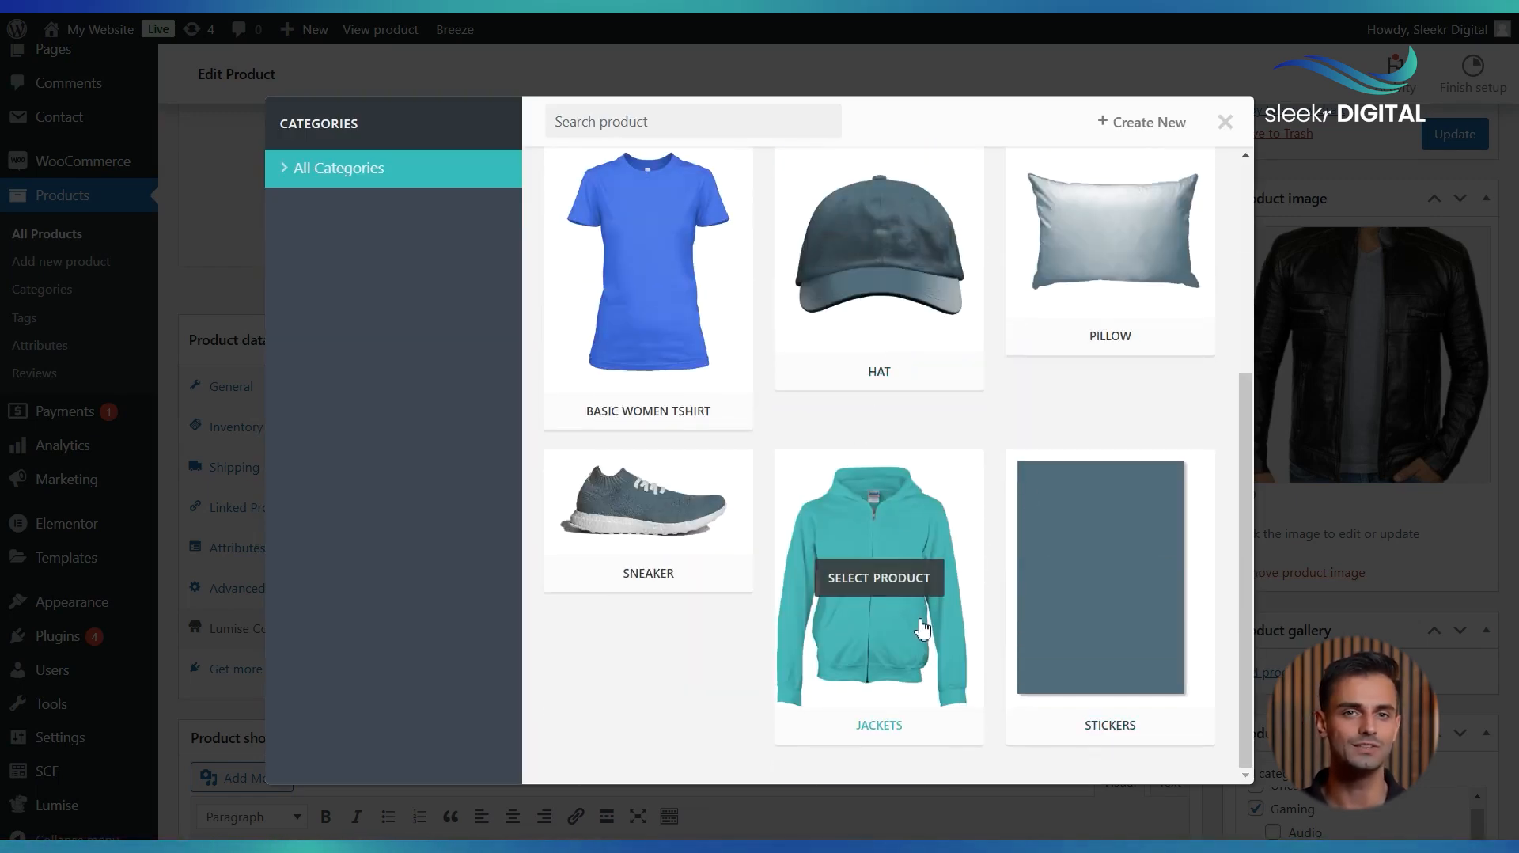
scroll(922, 629, "up", 4)
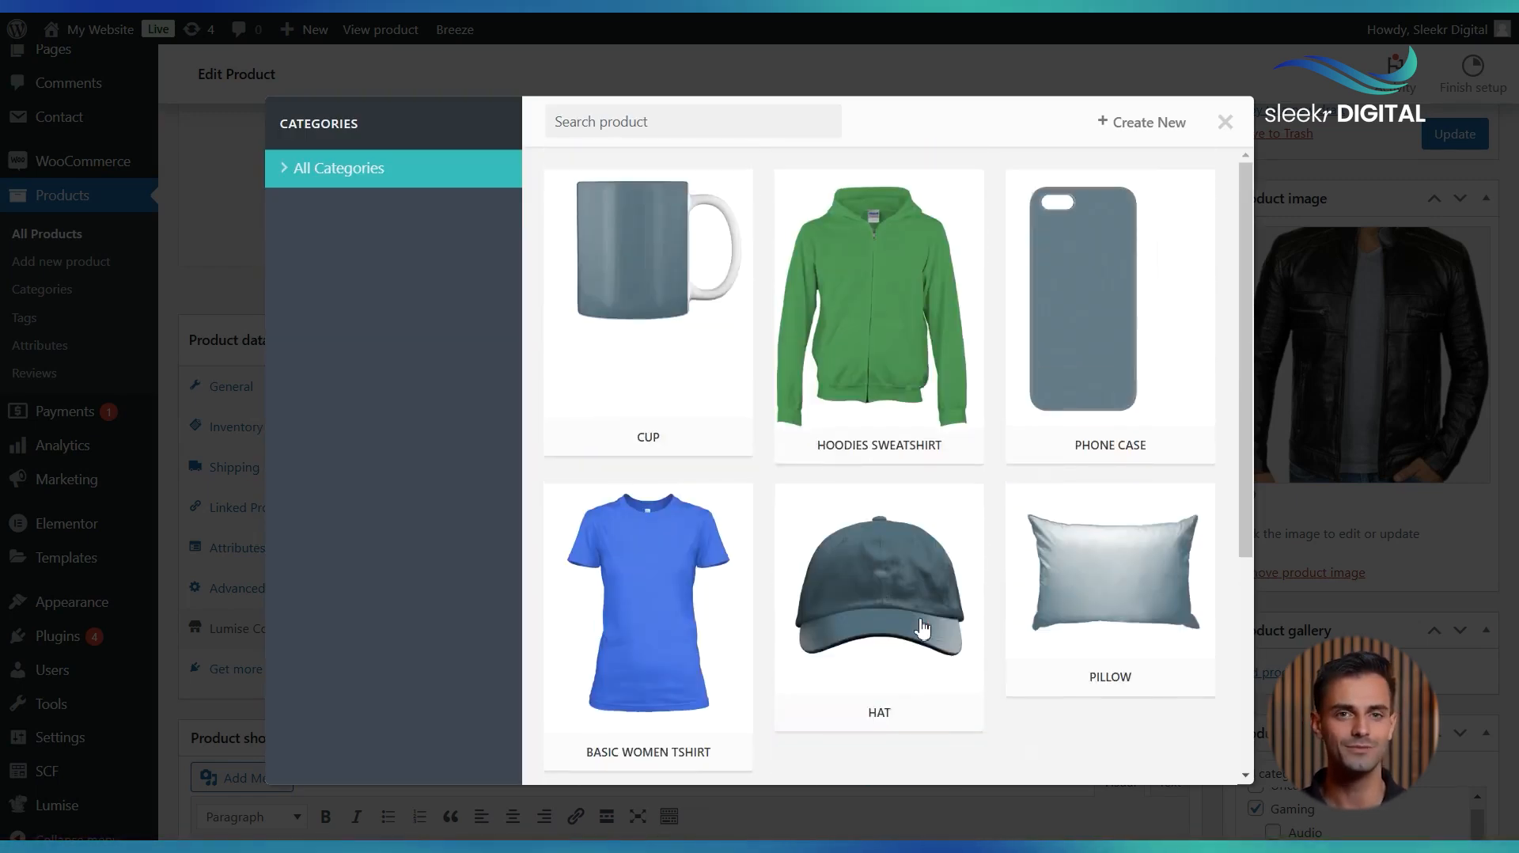
left_click(881, 297)
- Check the Front and Untitled views of the assigned hoodie base, and update the product
scroll(817, 595, "down", 4)
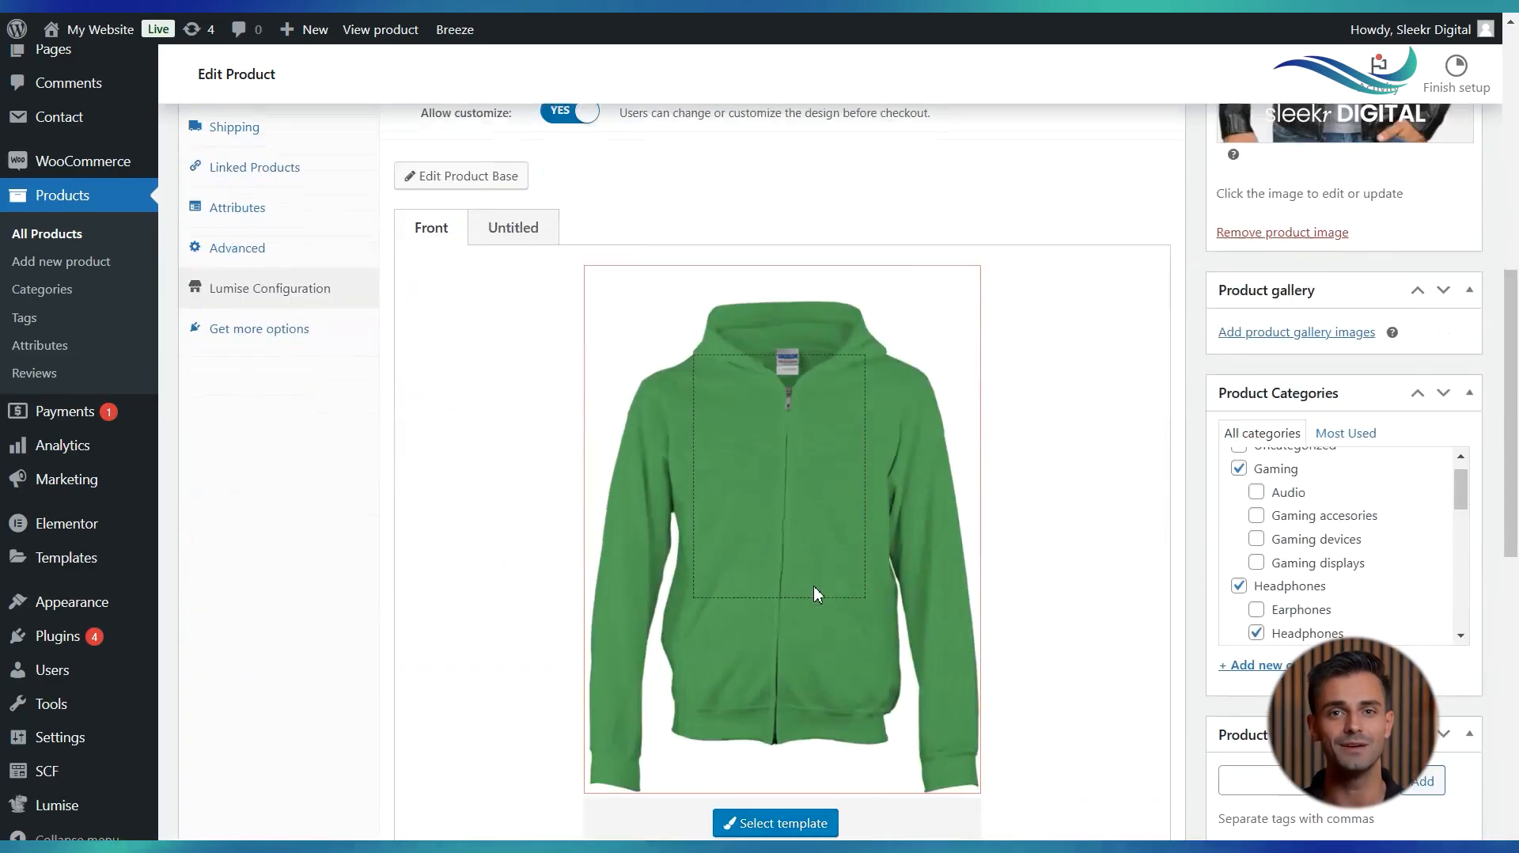
scroll(818, 595, "down", 3)
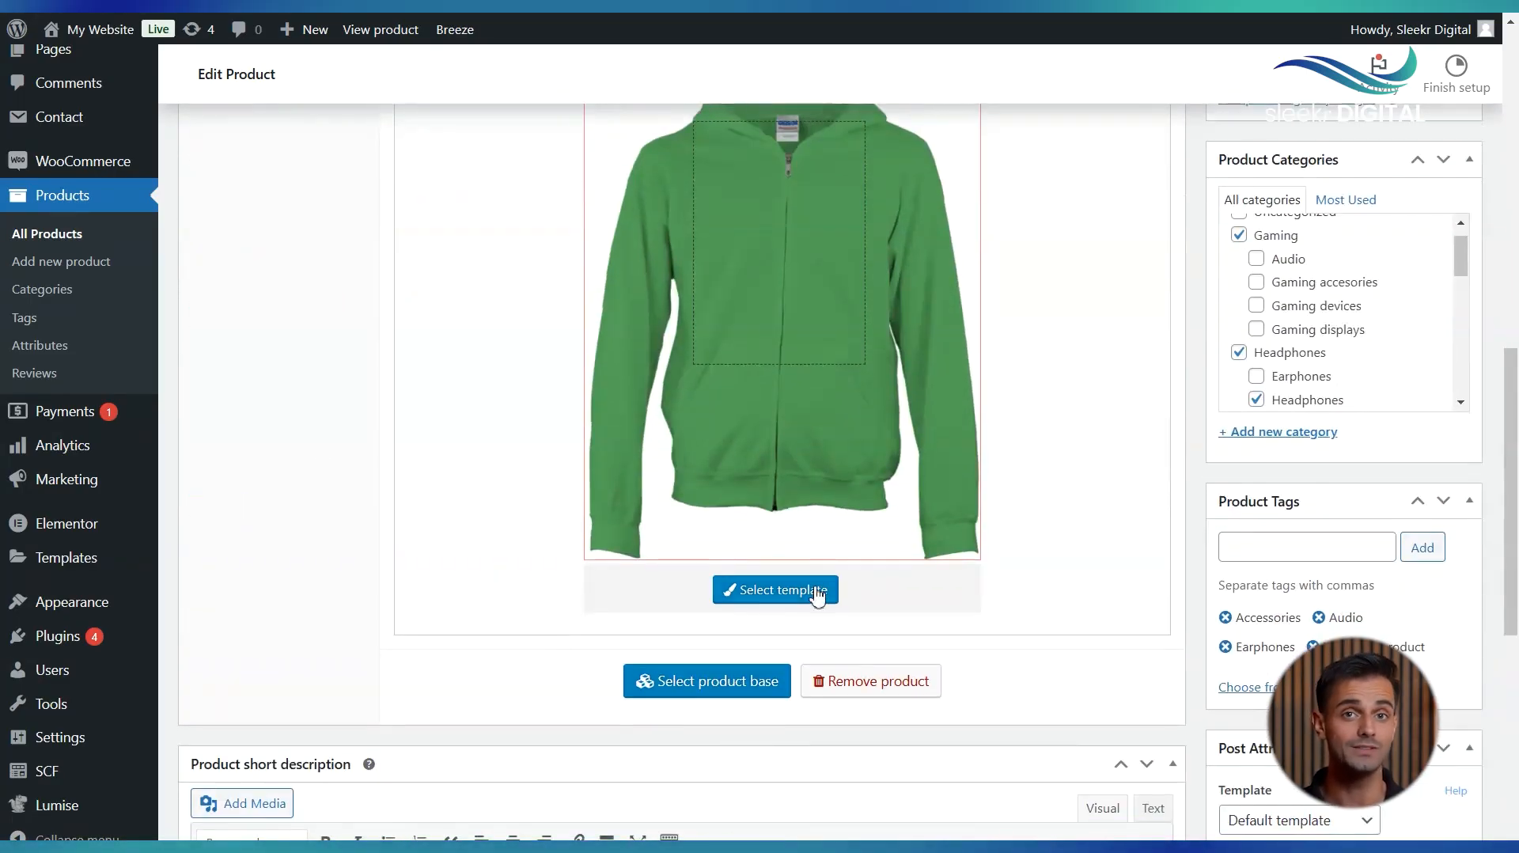
scroll(815, 594, "up", 4)
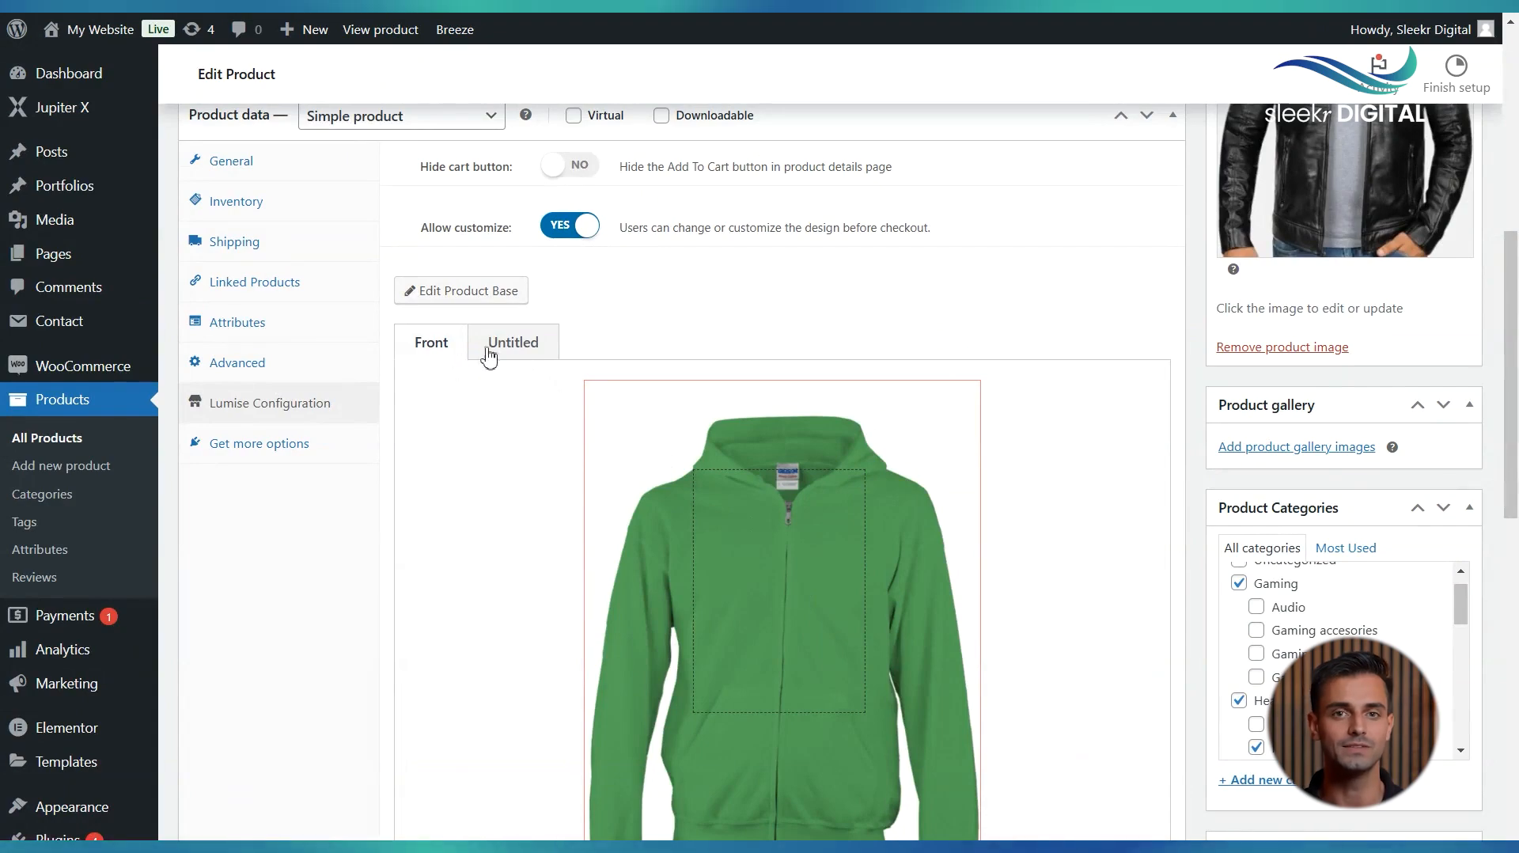
left_click(514, 343)
scroll(702, 584, "down", 4)
scroll(701, 583, "up", 4)
scroll(701, 586, "up", 1)
left_click(431, 480)
scroll(1047, 589, "up", 4)
scroll(1046, 589, "down", 8)
scroll(1046, 589, "up", 6)
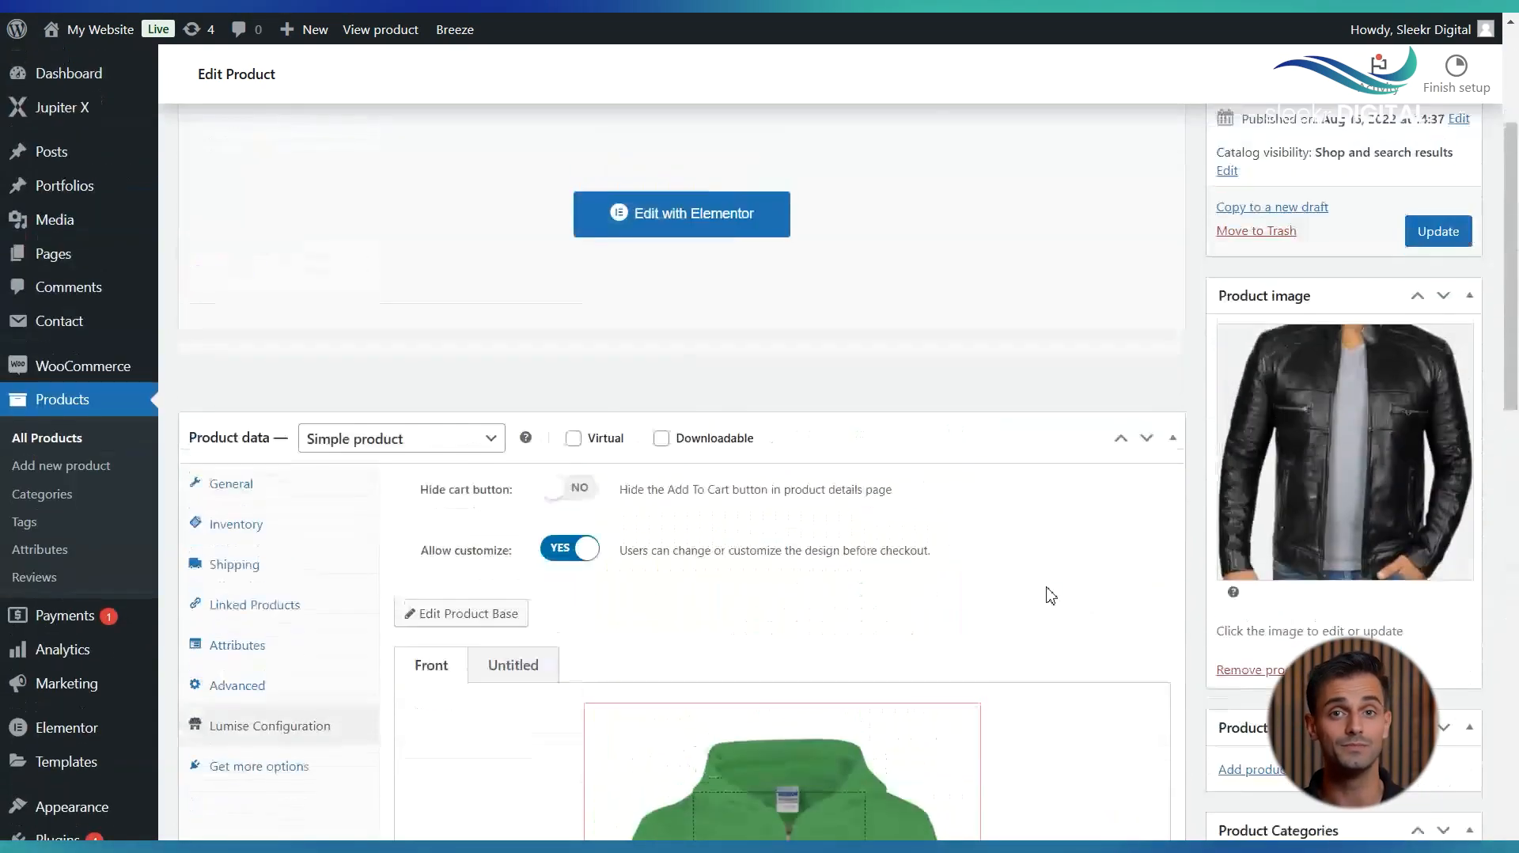
left_click(1439, 248)
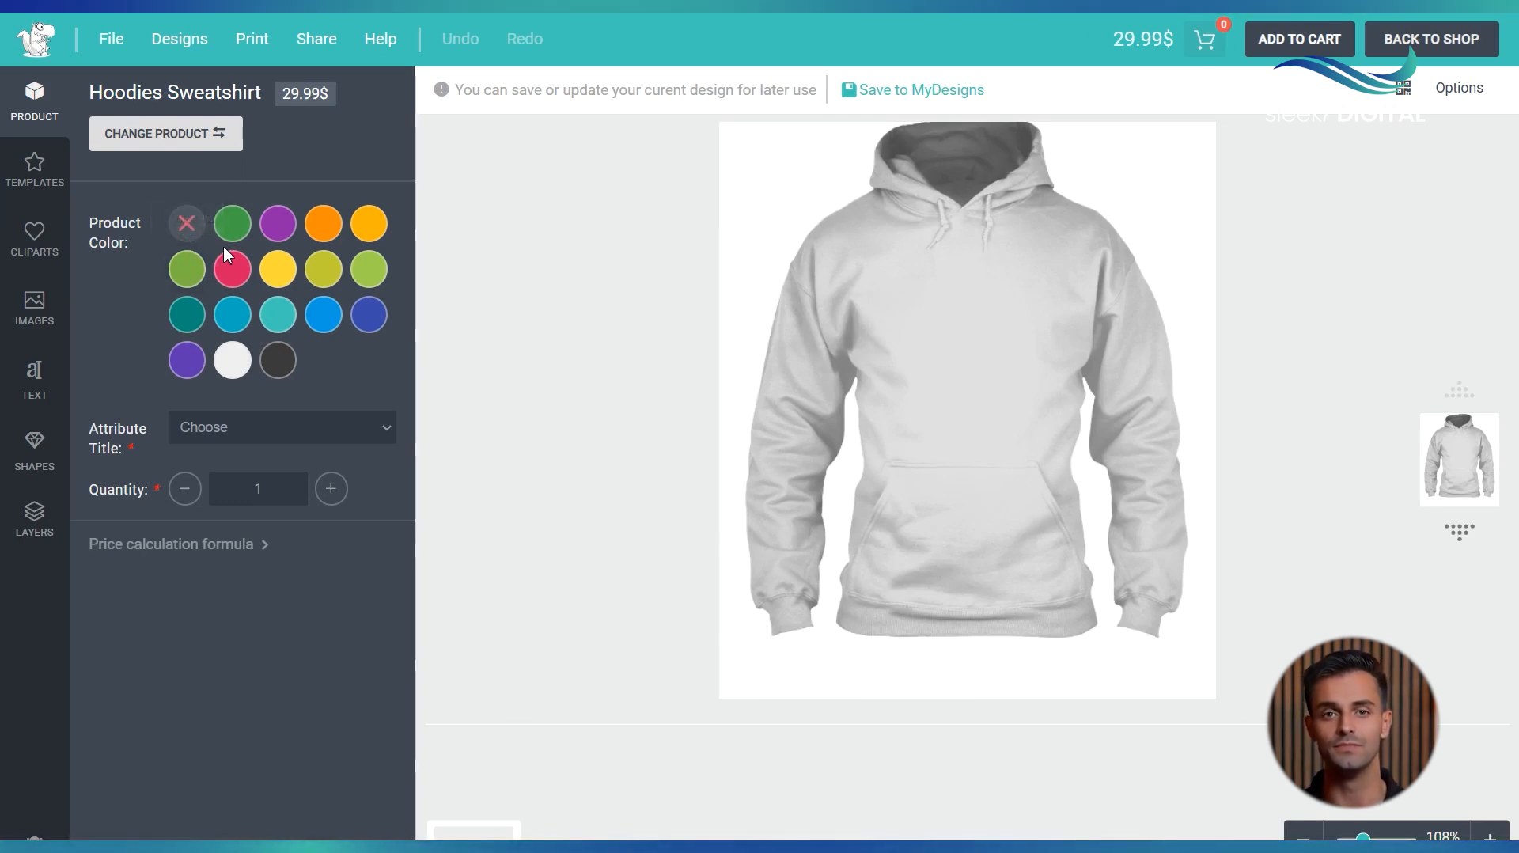
- In the Lumise editor, choose size S, set the quantity to 2, and check the price calculation formula
left_click(219, 427)
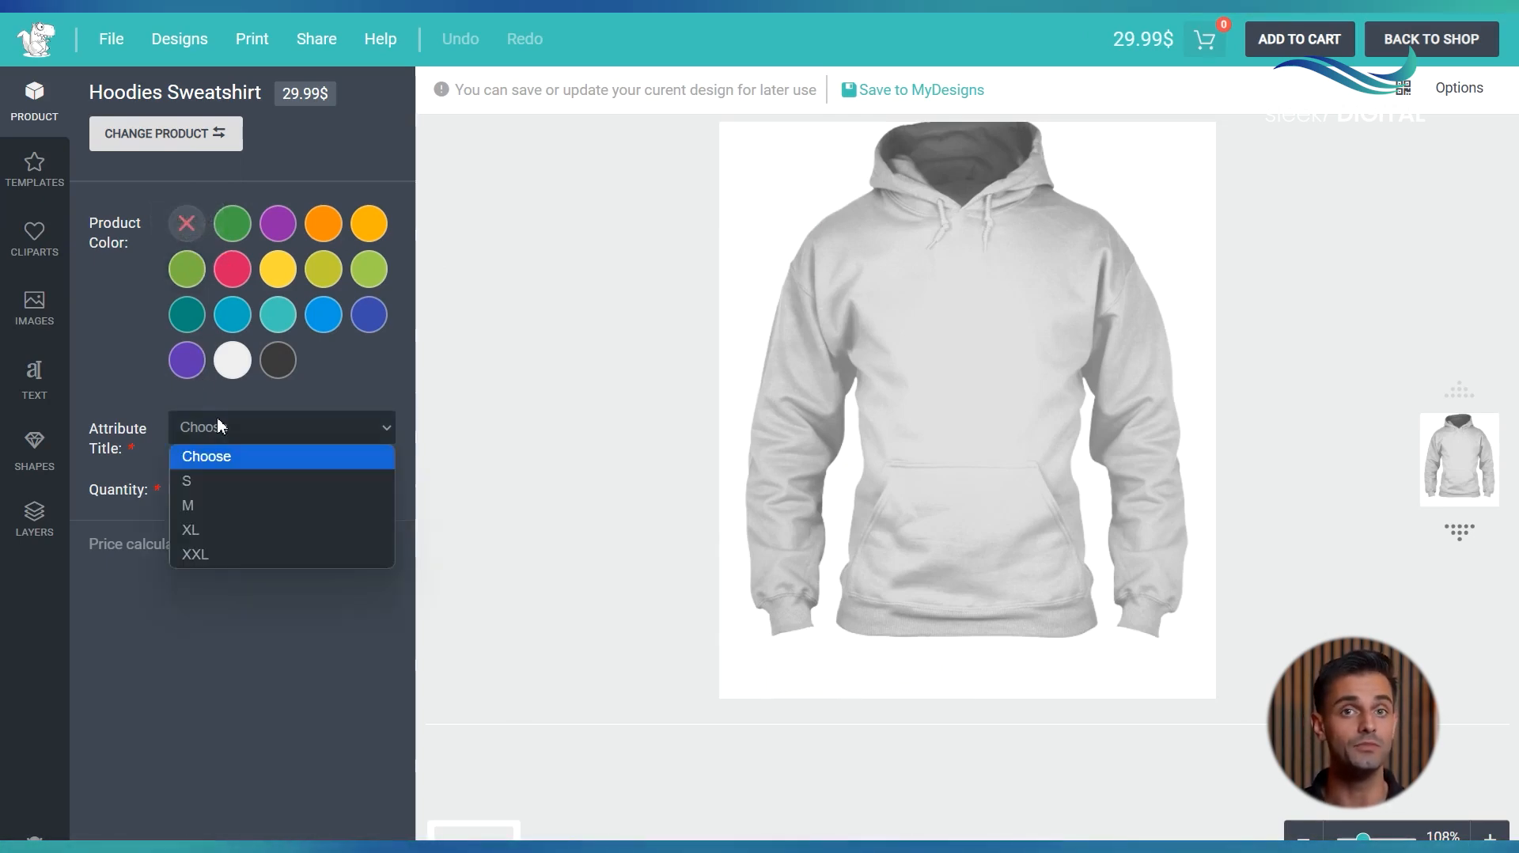
left_click(257, 490)
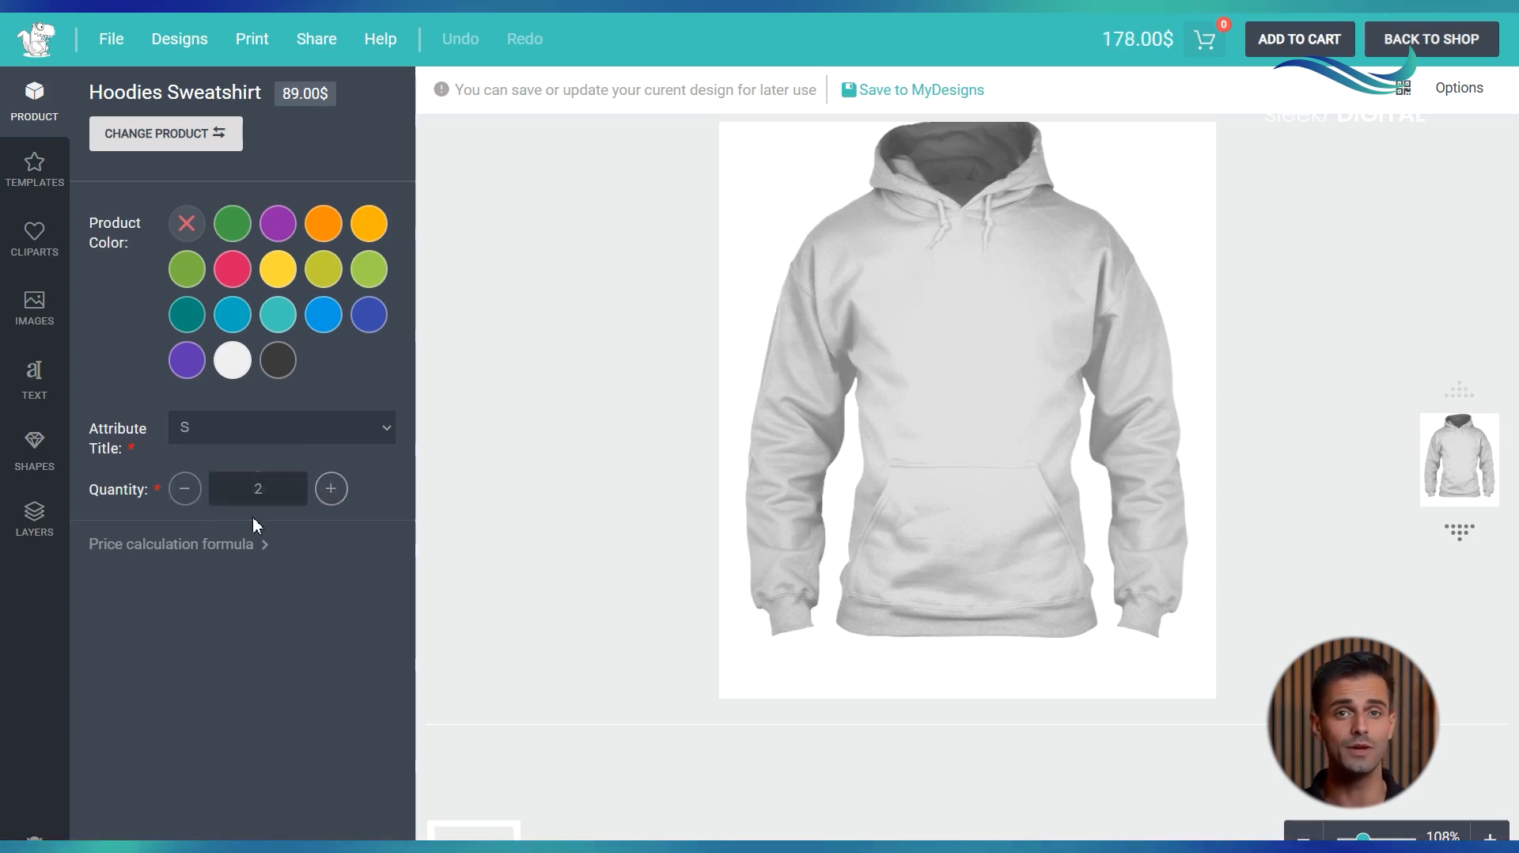
left_click(221, 546)
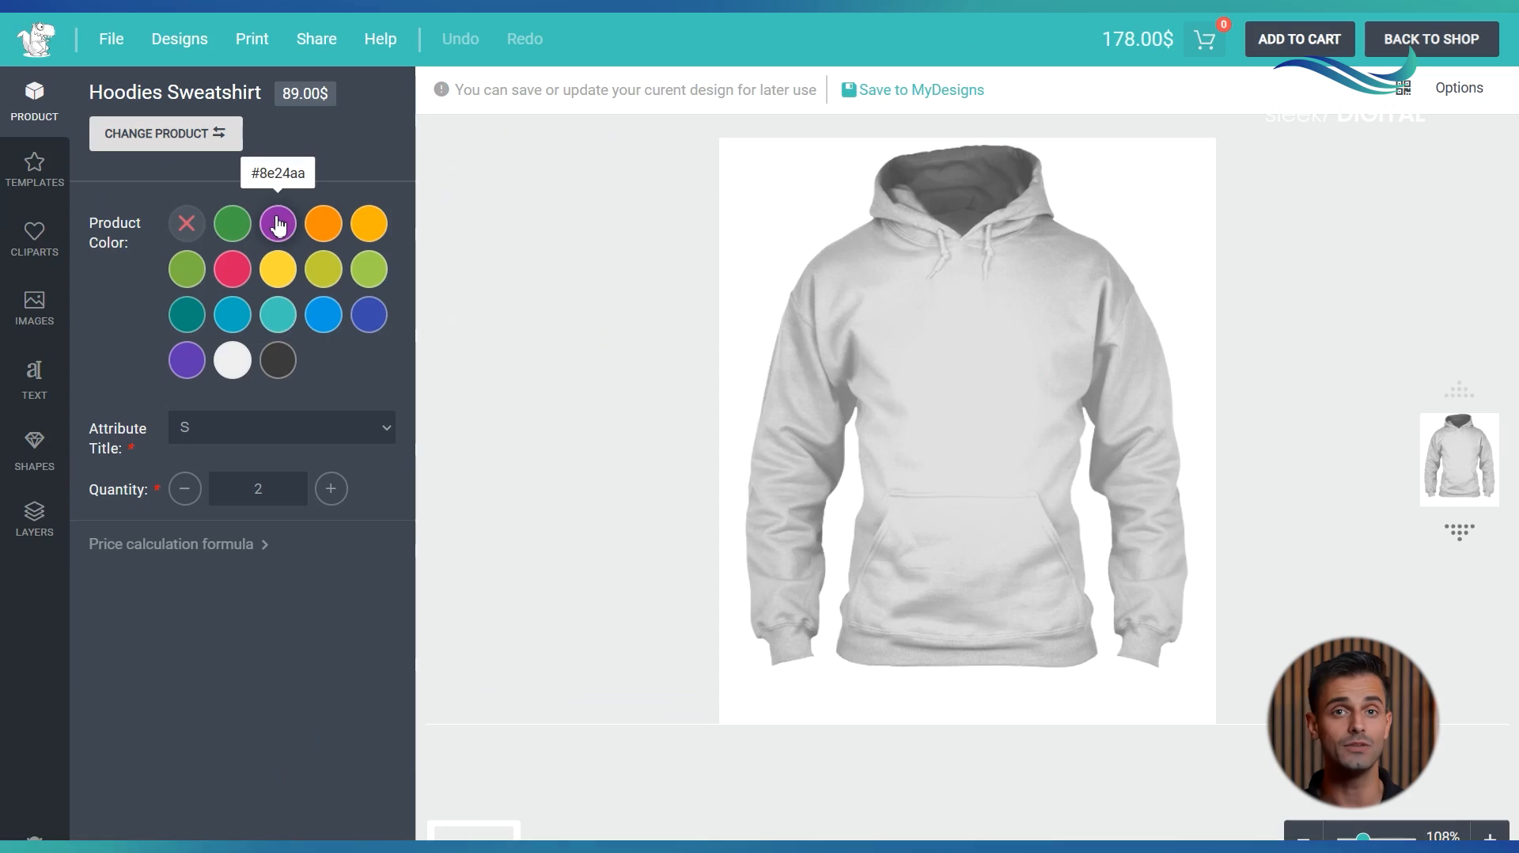
- Preview the hoodie in purple, orange and olive, settle on pink #d81b60, and show its back side
left_click(277, 224)
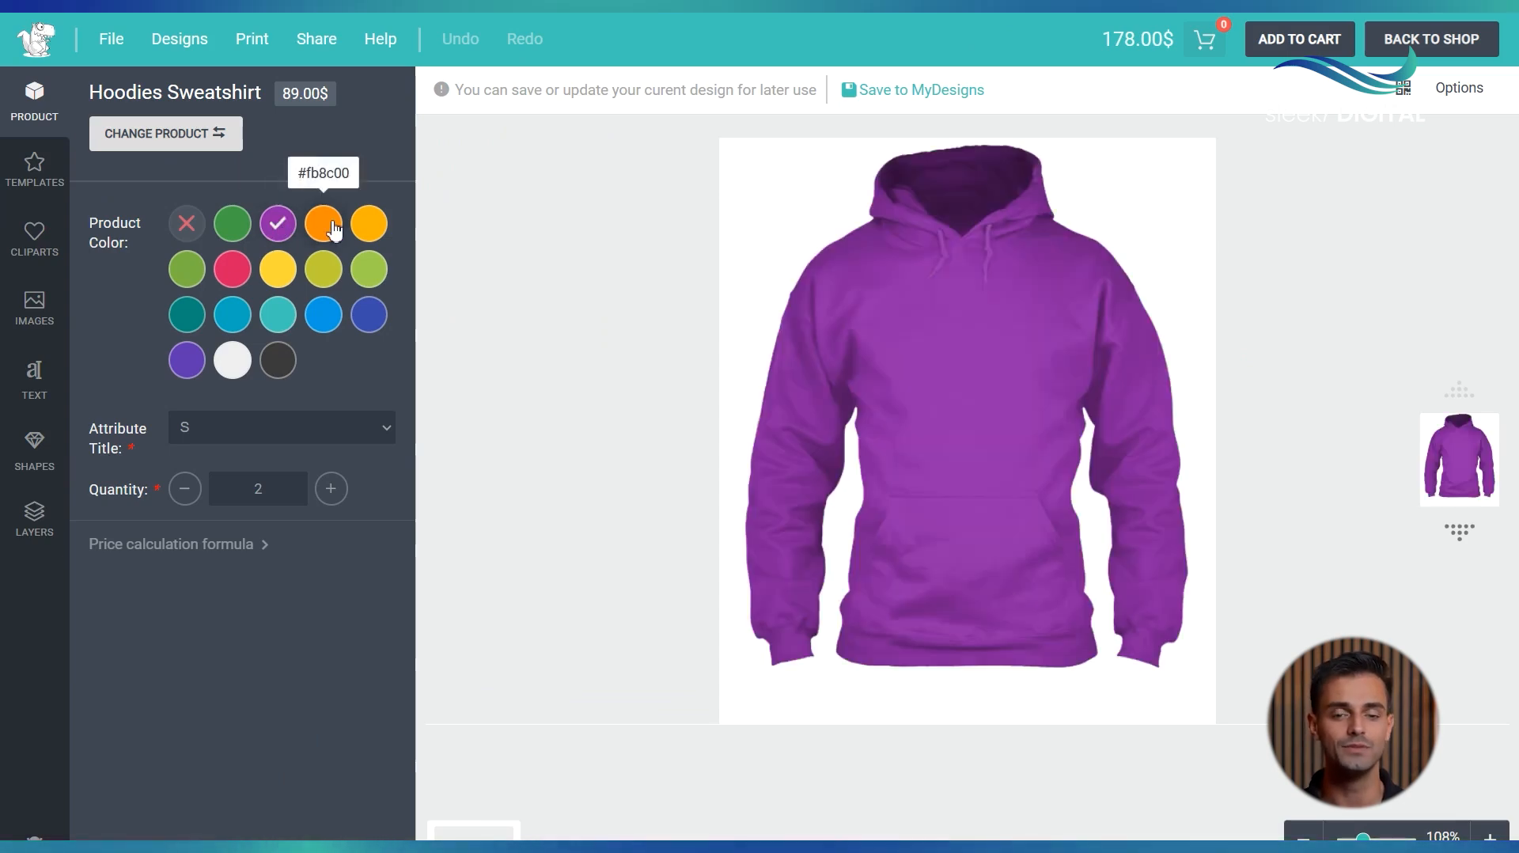
left_click(334, 228)
left_click(323, 268)
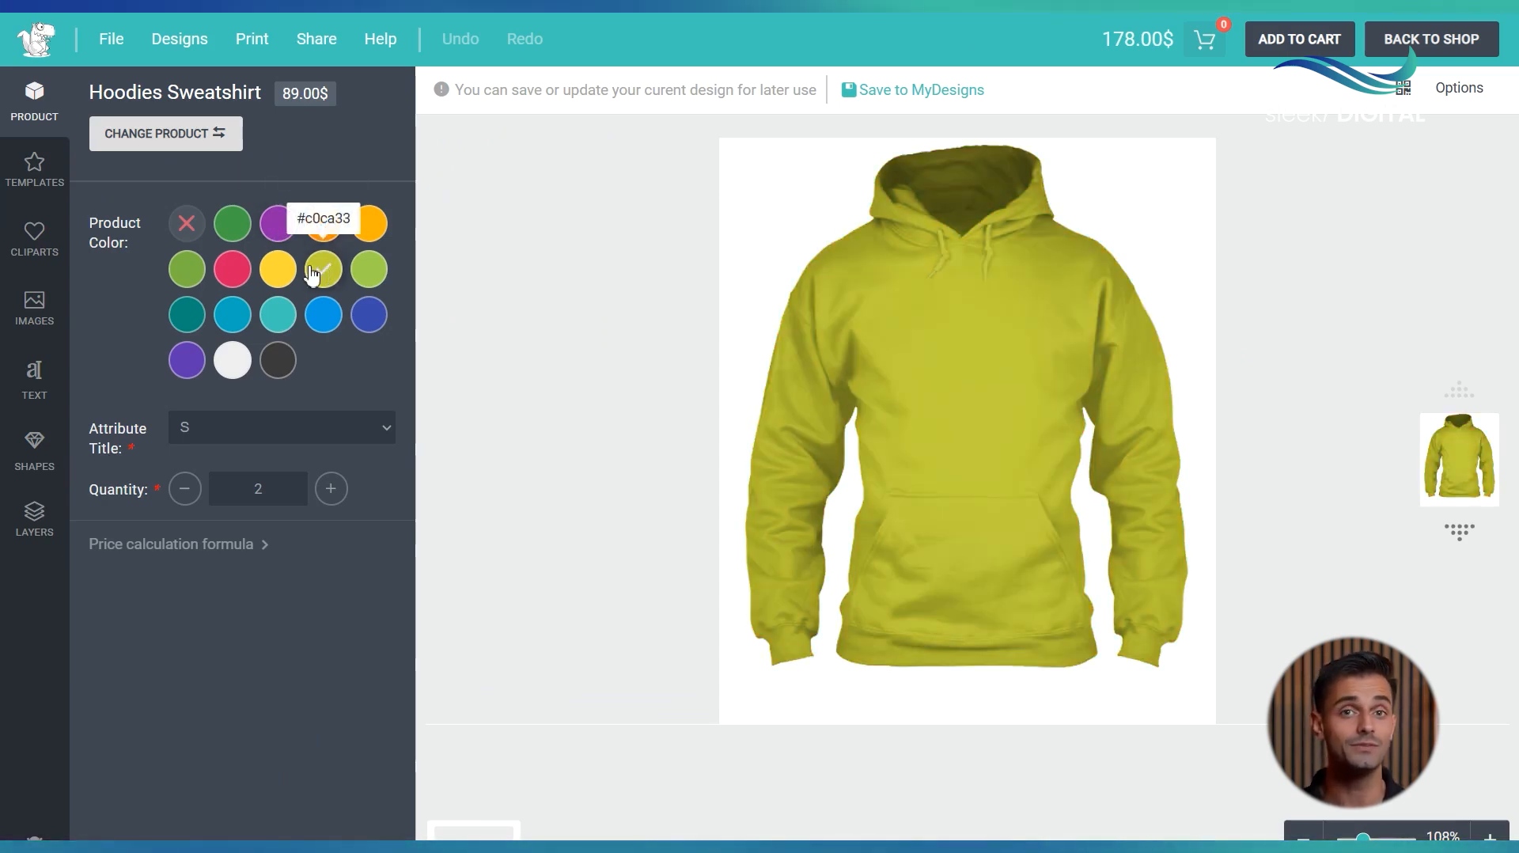
left_click(250, 279)
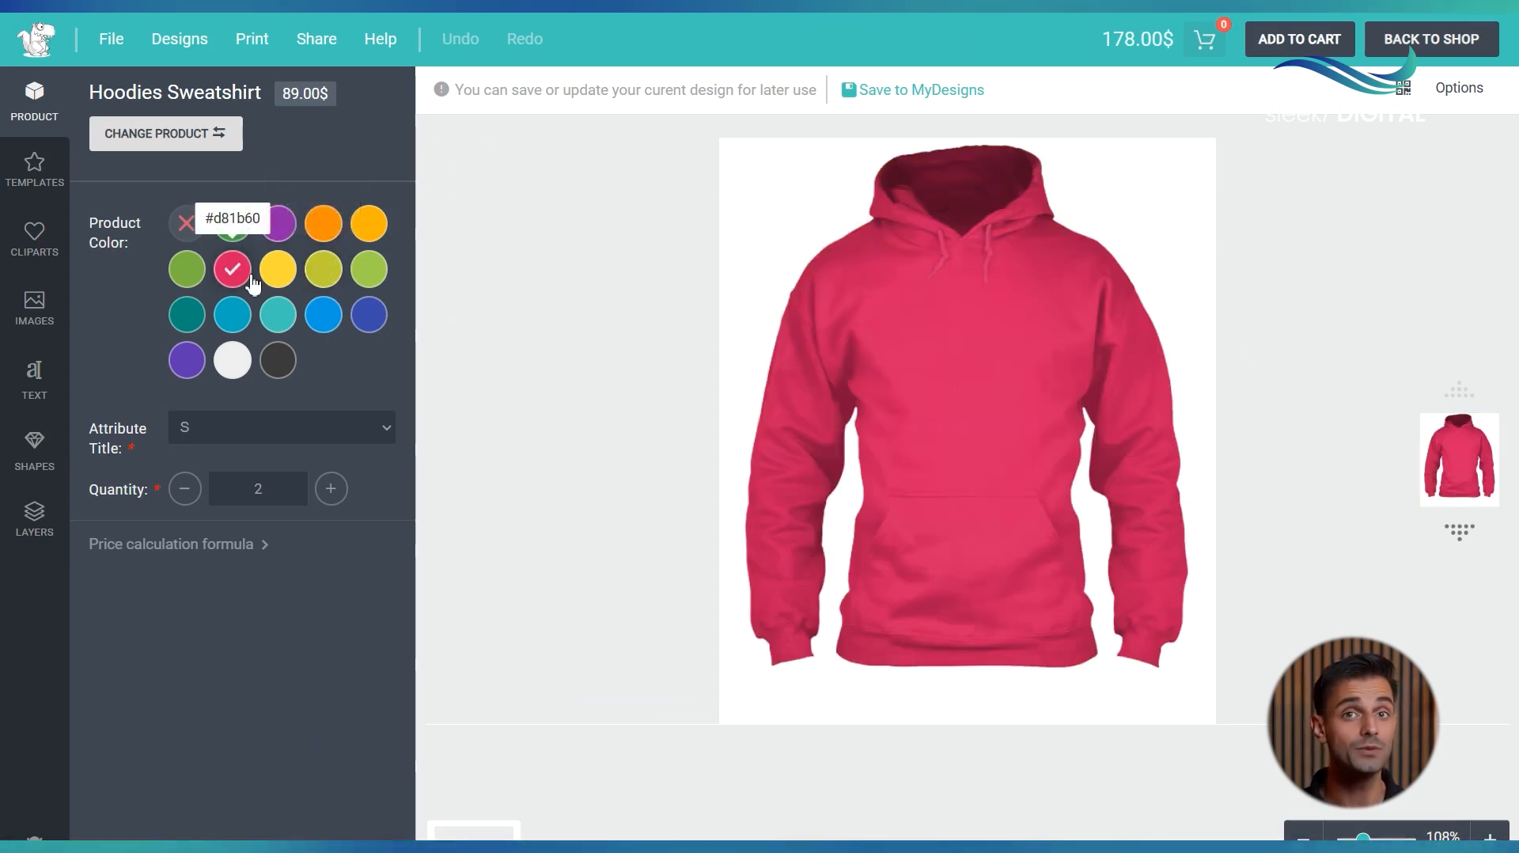
left_click(1476, 546)
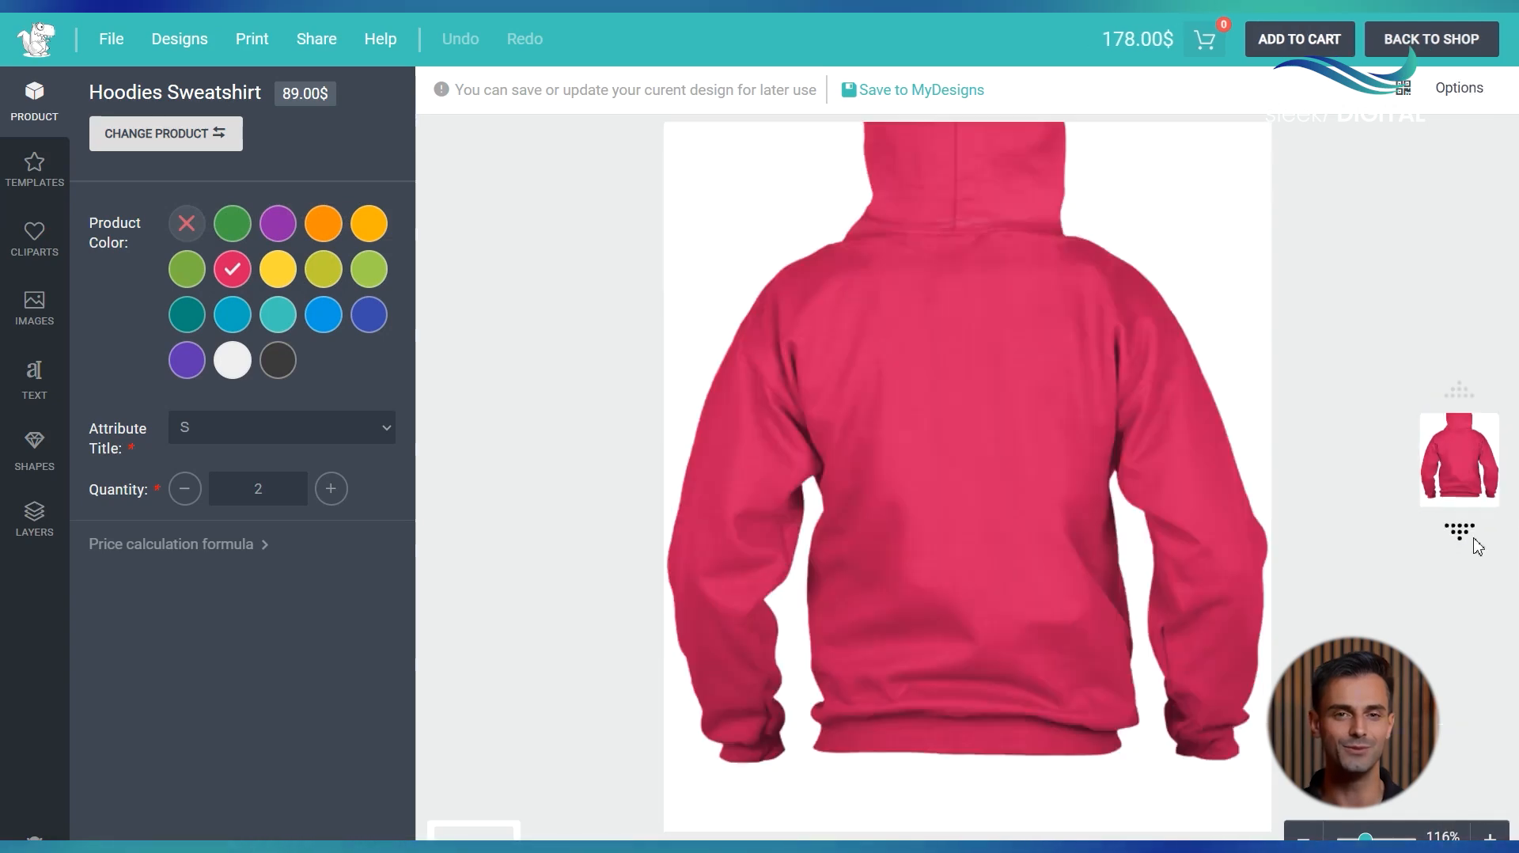